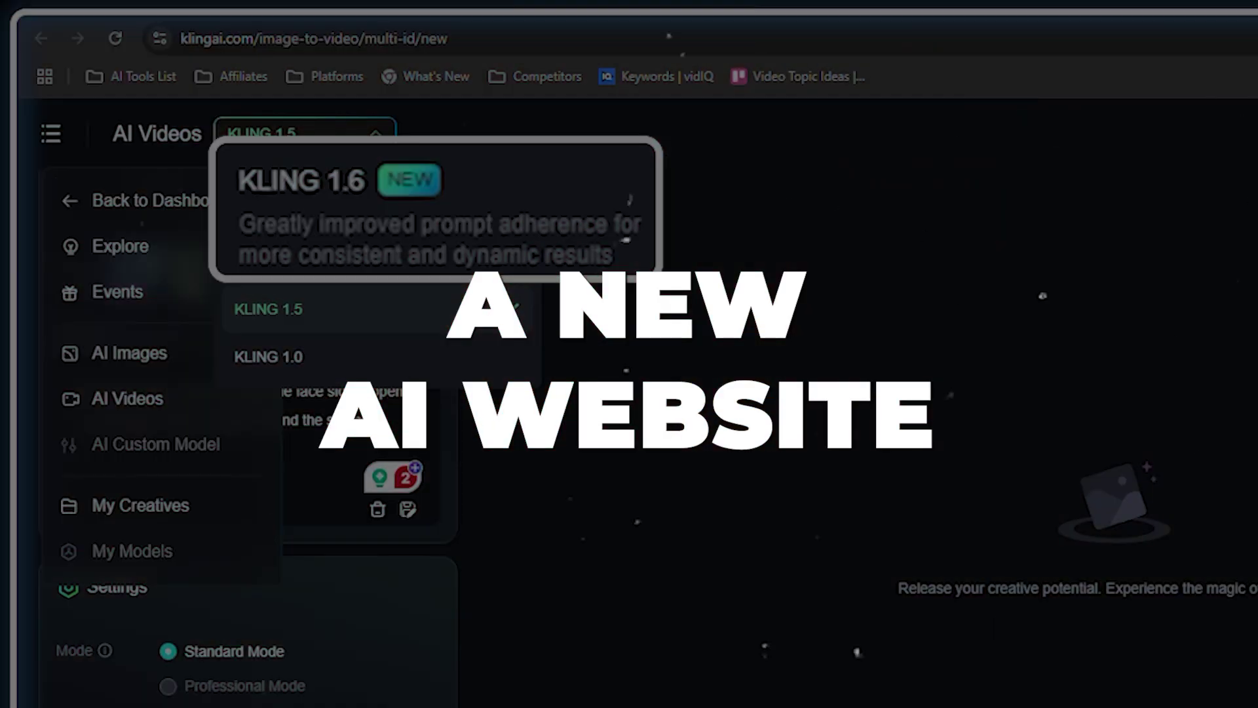
Pick KLING 1.6 from the video model dropdown
{"action": "left_click", "coordinate": [387, 223]}
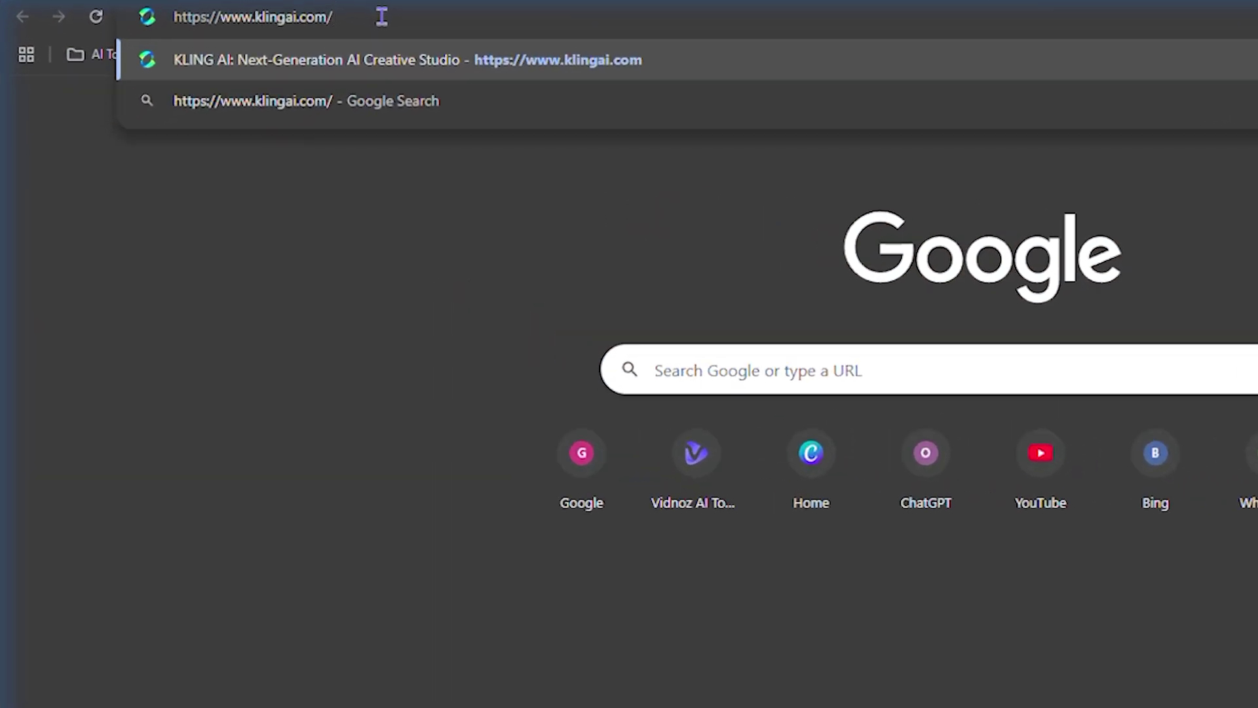
Load klingai.com, close the Sign in to Obtain Trial Package popup, and scroll down the home page
{"action": "key", "text": "Return"}
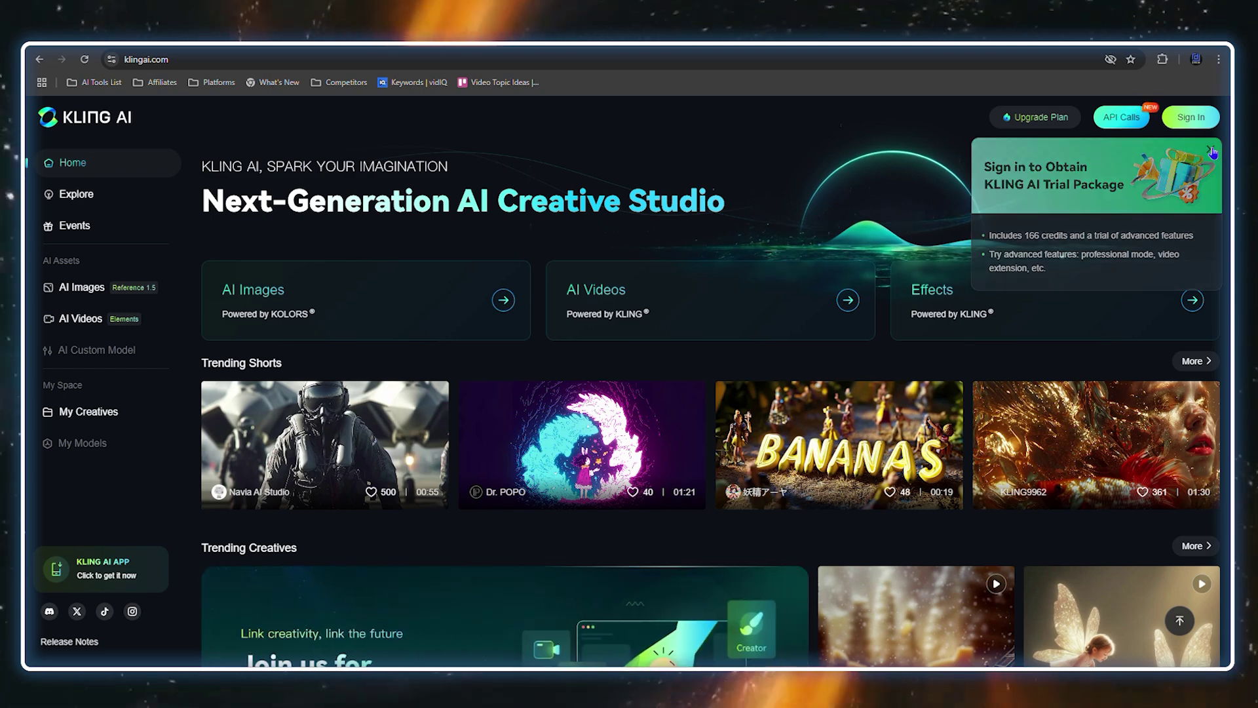
{"action": "left_click", "coordinate": [1212, 151]}
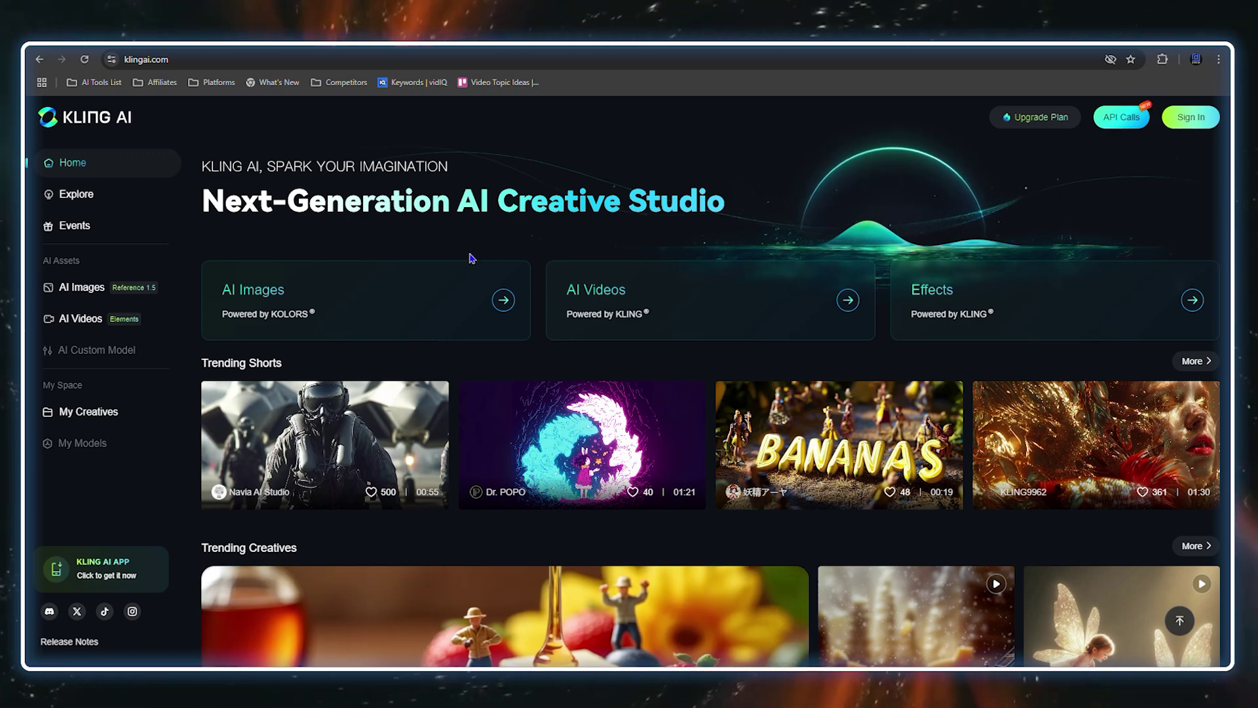
{"action": "scroll", "coordinate": [470, 257], "scroll_direction": "down", "scroll_amount": 5}
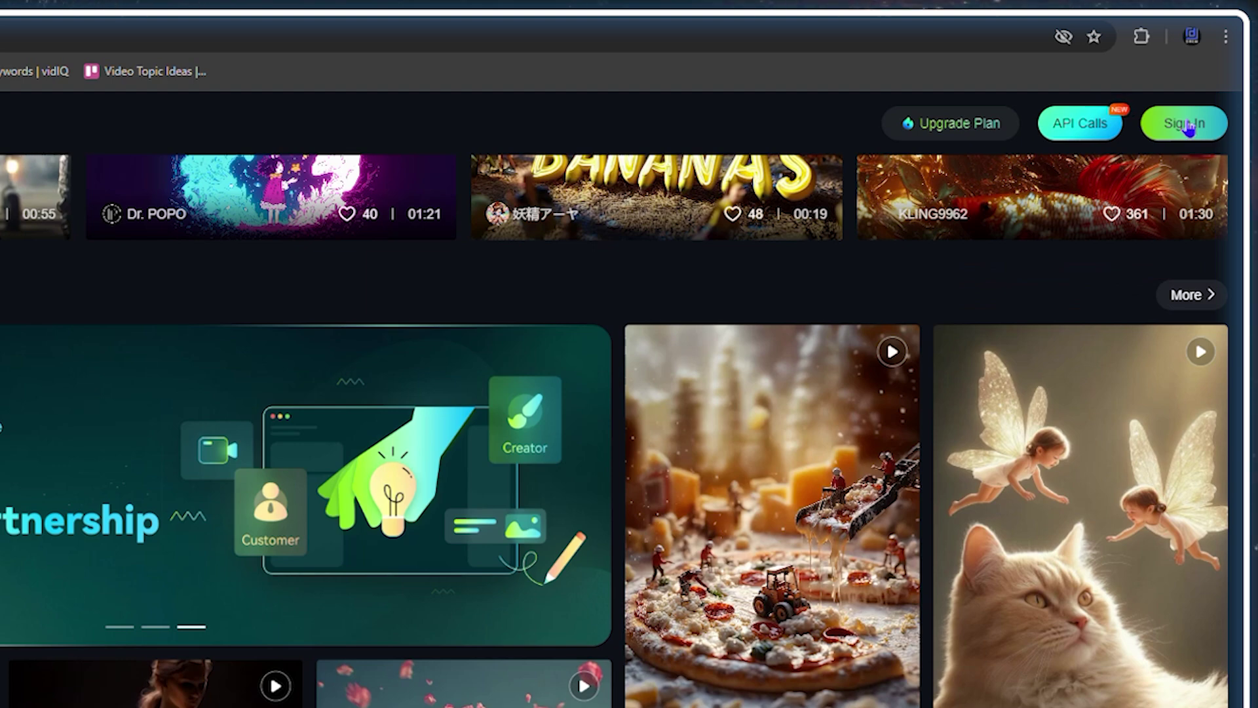
Sign in with the first Google account and close the 166-credit congratulations popup
{"action": "left_click", "coordinate": [1185, 125]}
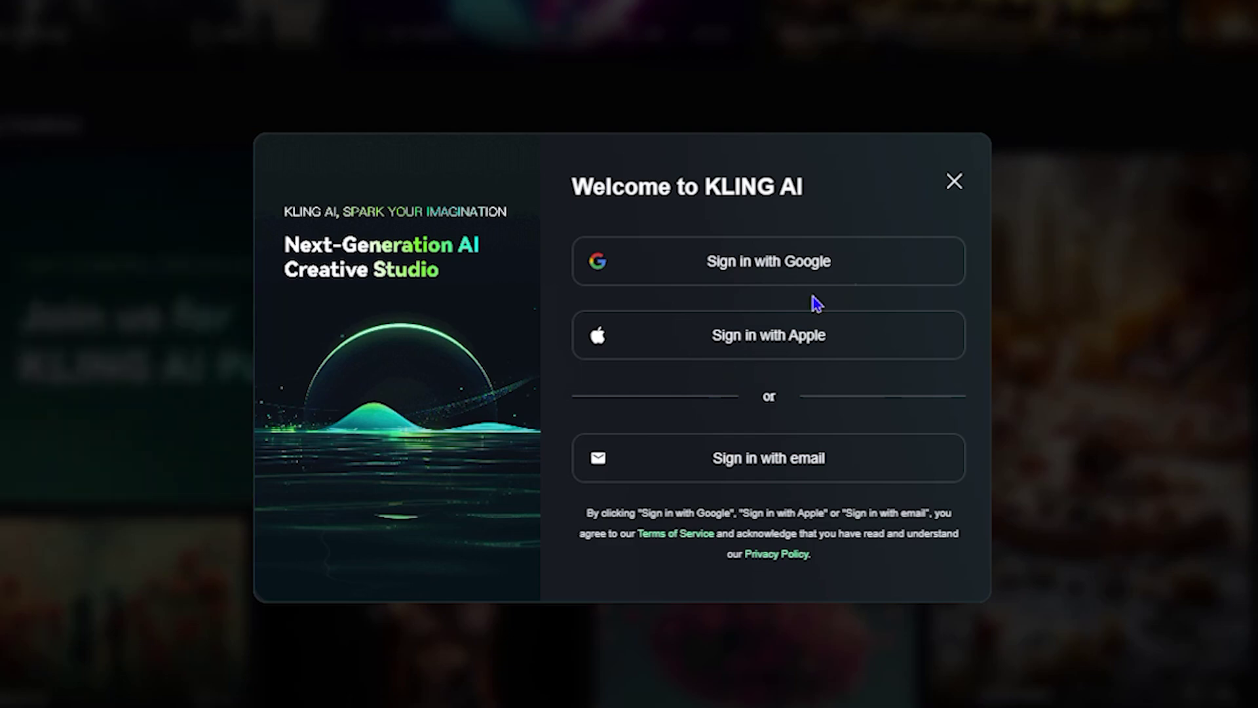
{"action": "left_click", "coordinate": [716, 264]}
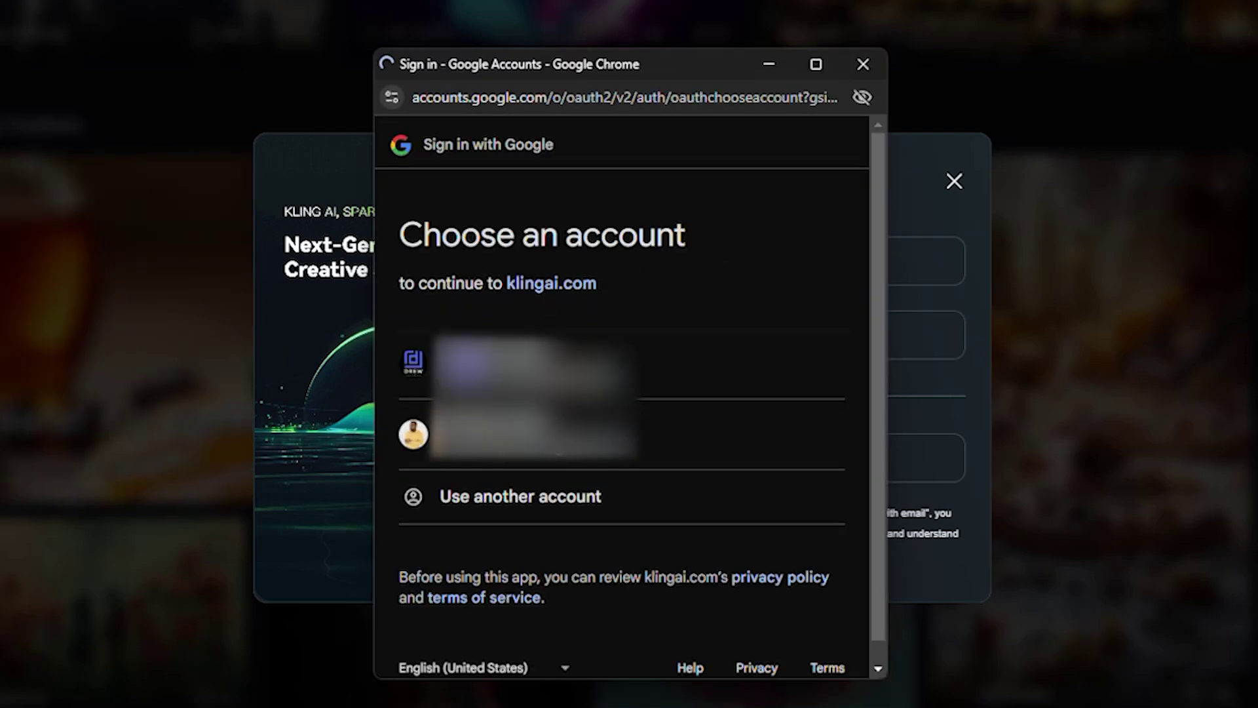
{"action": "left_click", "coordinate": [797, 385]}
{"action": "left_click", "coordinate": [781, 514]}
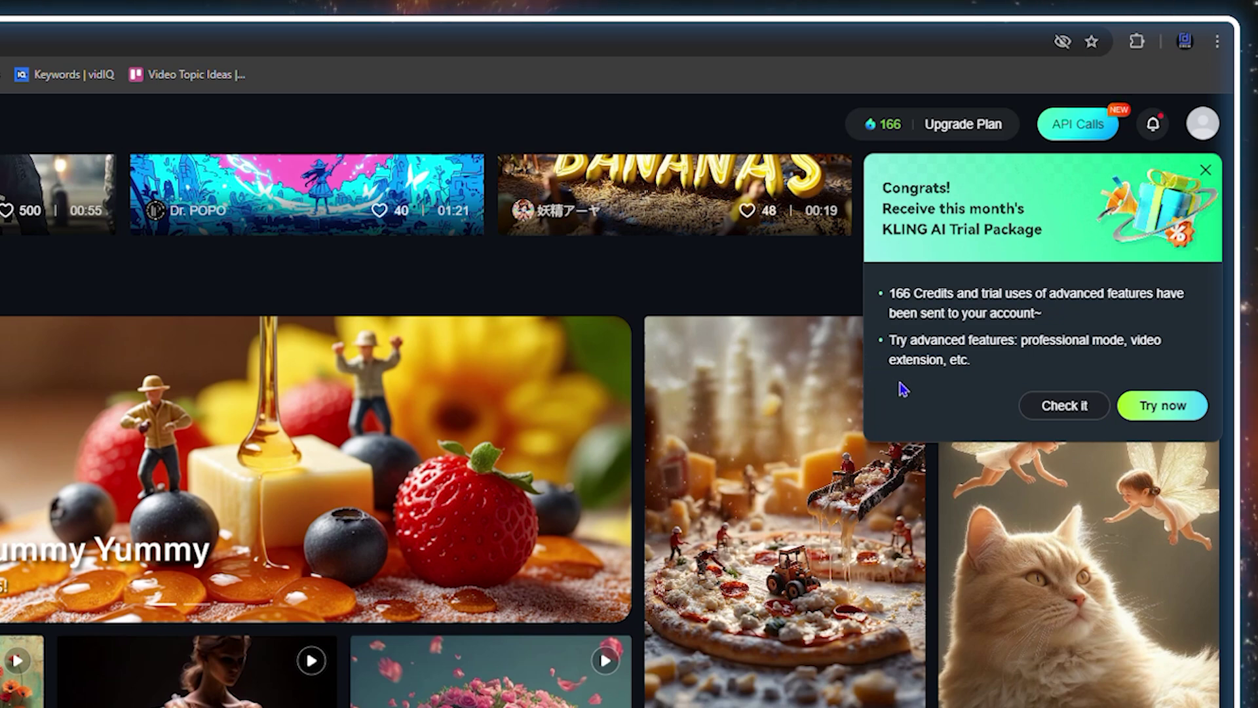
{"action": "left_click", "coordinate": [1206, 170]}
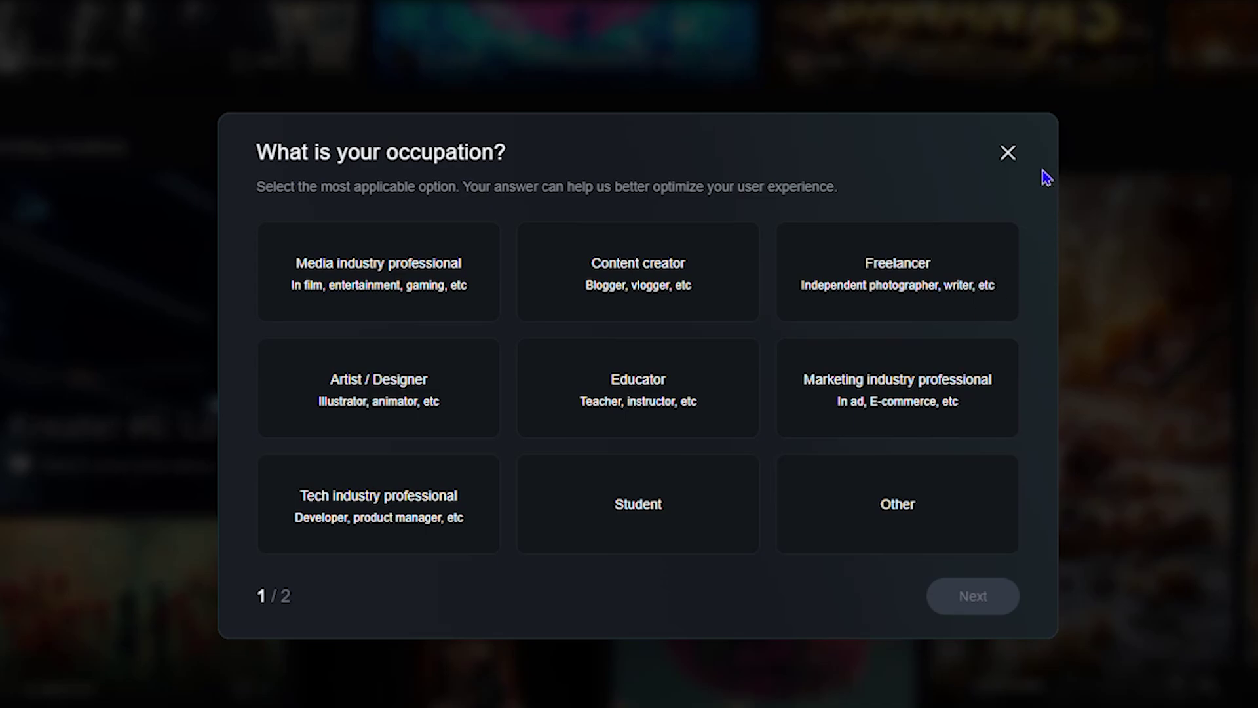
Close the occupation survey, scroll through Trending Creatives, and return to the page top
{"action": "left_click", "coordinate": [1007, 155]}
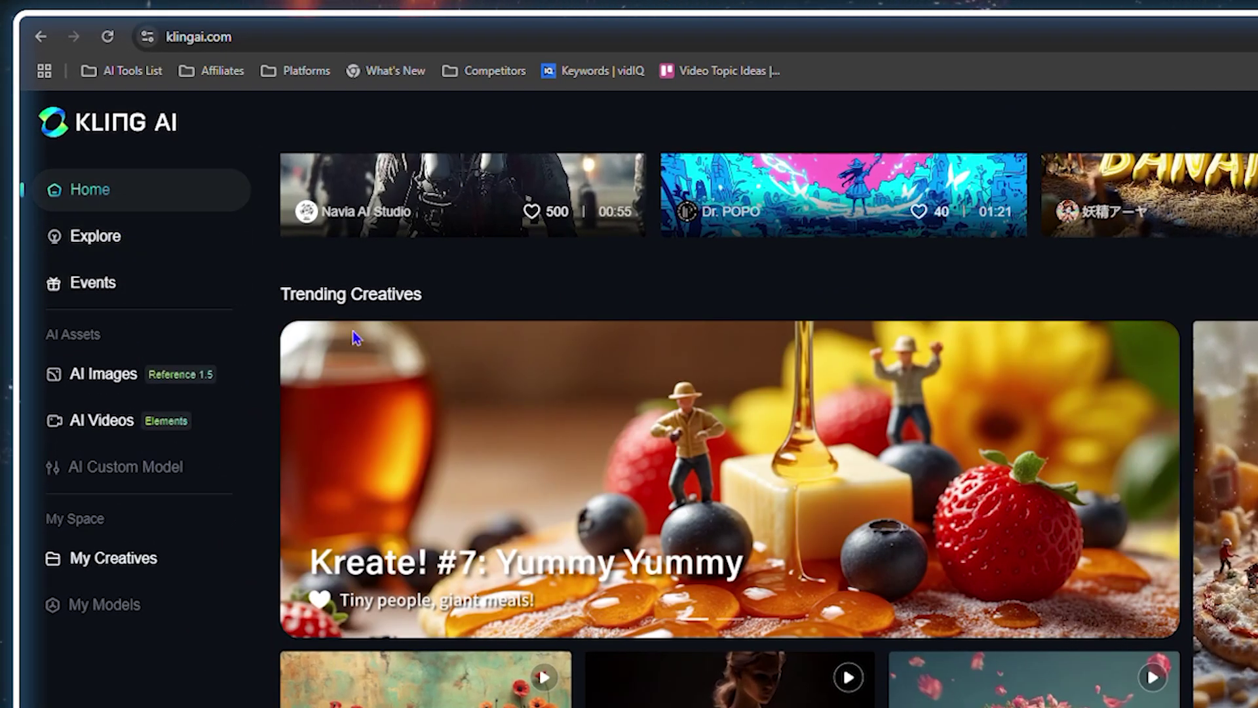
{"action": "scroll", "coordinate": [354, 337], "scroll_direction": "up", "scroll_amount": 5}
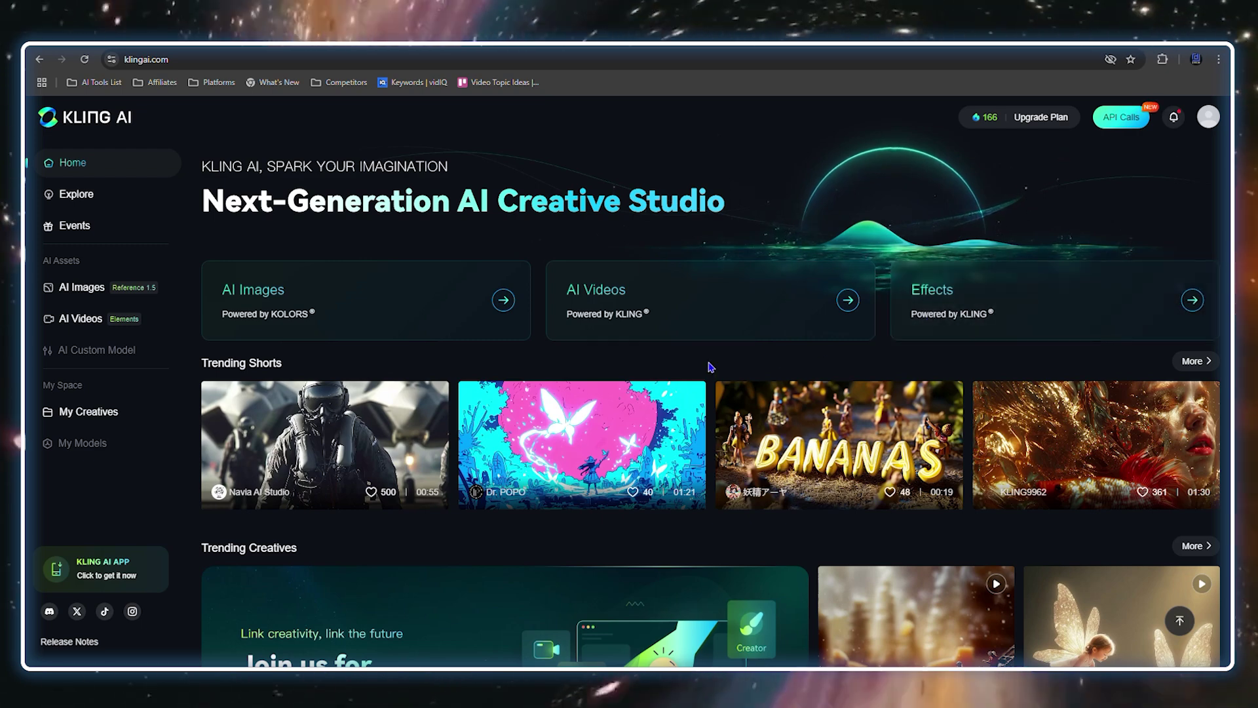
{"action": "scroll", "coordinate": [710, 365], "scroll_direction": "down", "scroll_amount": 2}
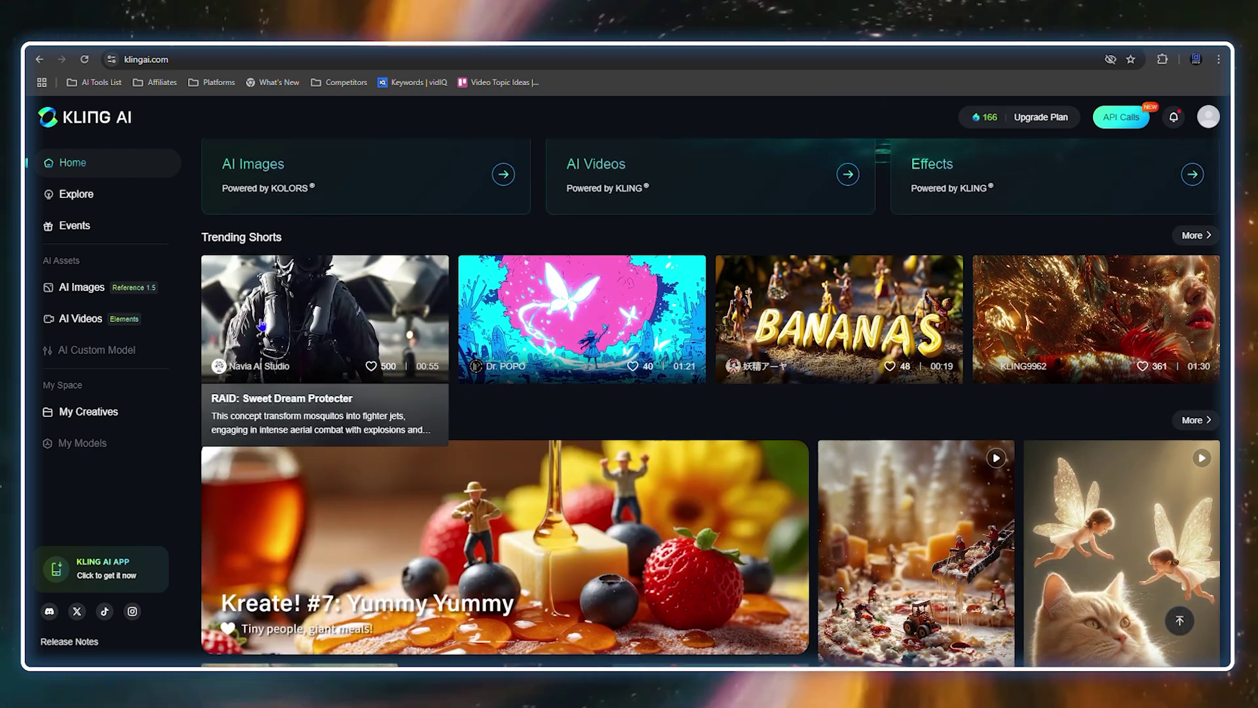
{"action": "scroll", "coordinate": [954, 332], "scroll_direction": "down", "scroll_amount": 4}
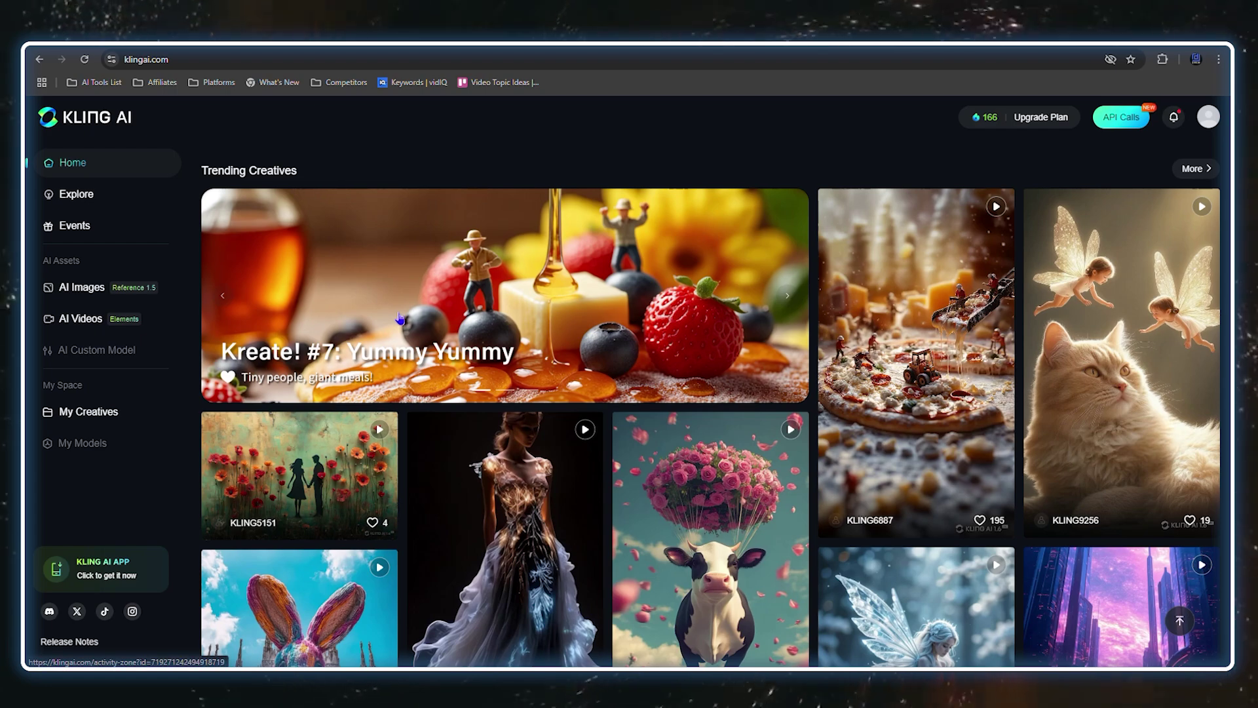
{"action": "scroll", "coordinate": [696, 378], "scroll_direction": "down", "scroll_amount": 5}
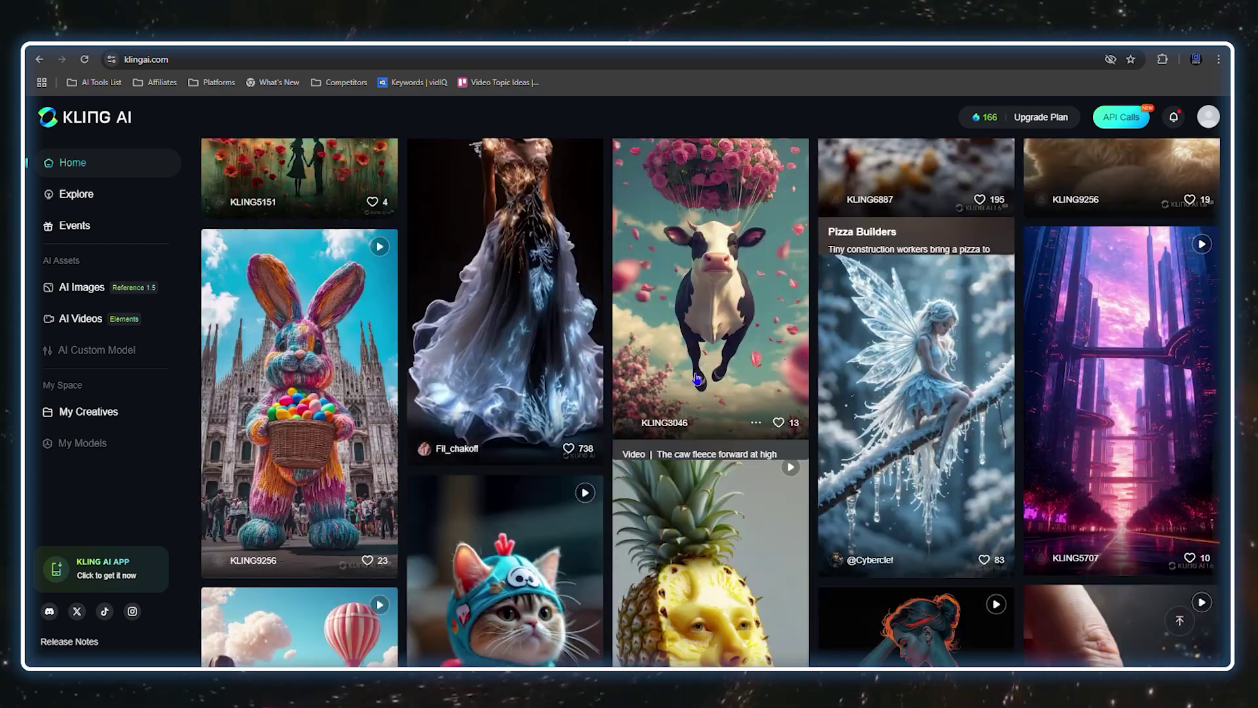
{"action": "scroll", "coordinate": [697, 379], "scroll_direction": "down", "scroll_amount": 15}
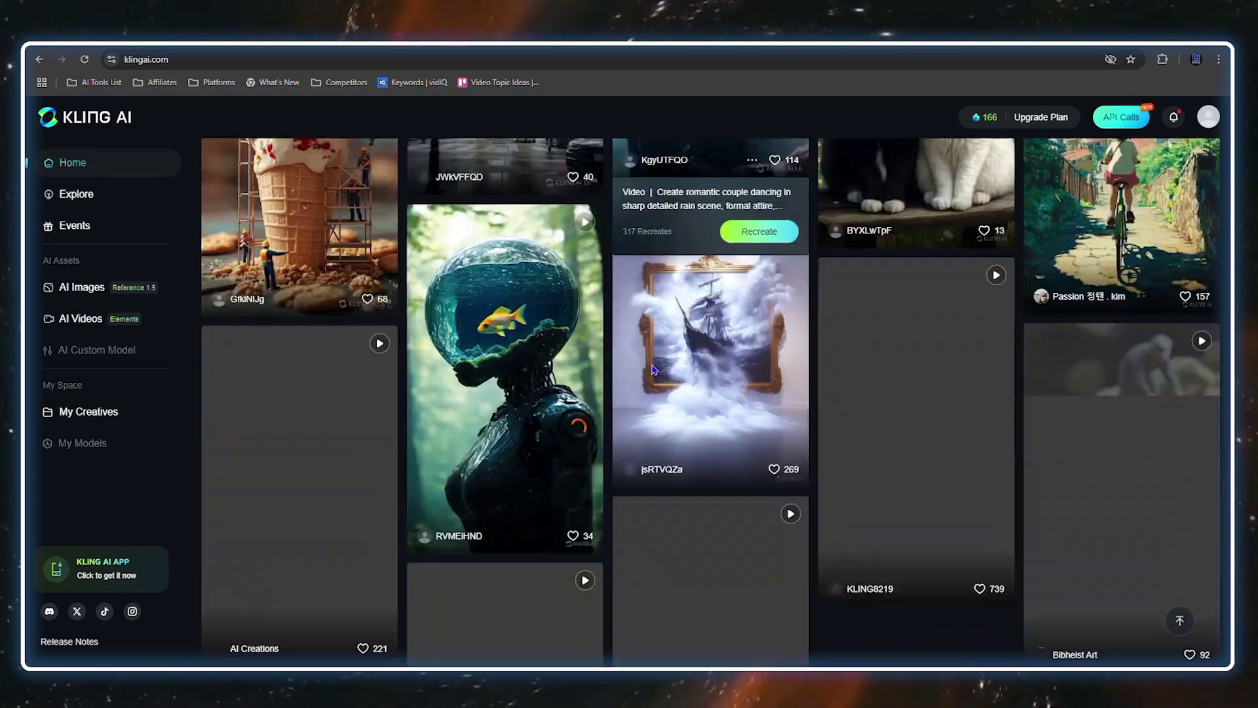
{"action": "scroll", "coordinate": [653, 370], "scroll_direction": "down", "scroll_amount": 1}
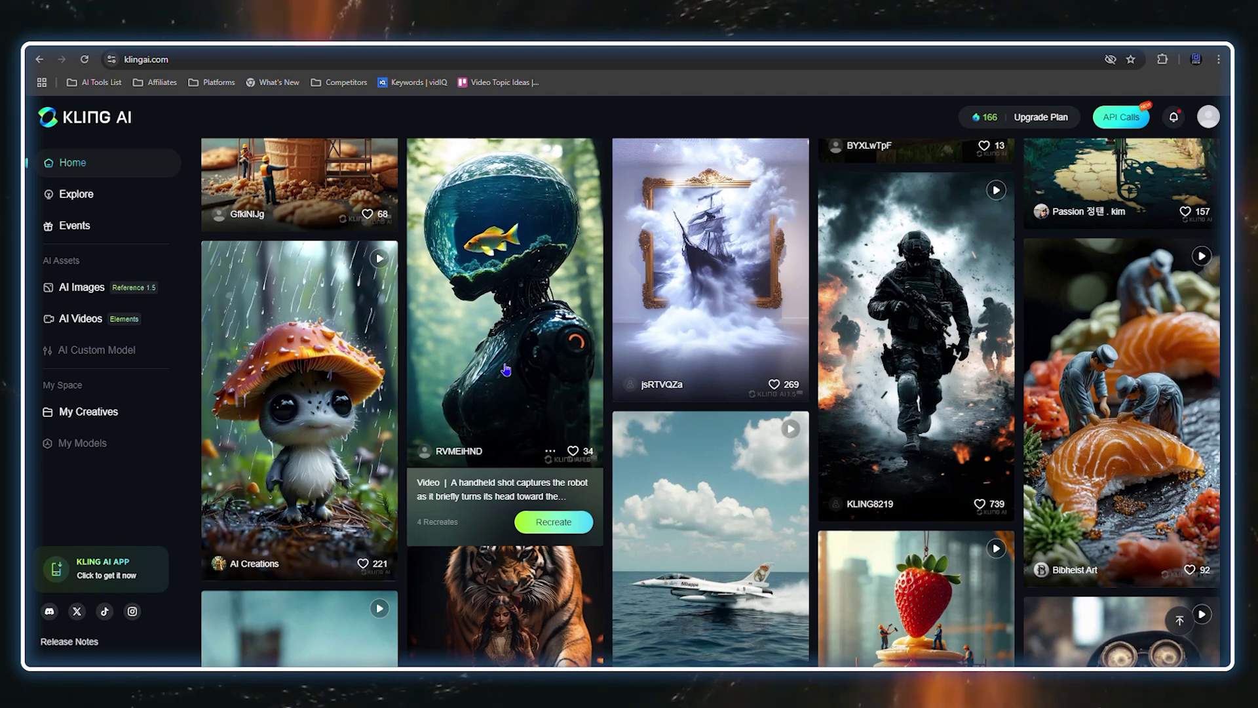
{"action": "mouse_move", "coordinate": [841, 427]}
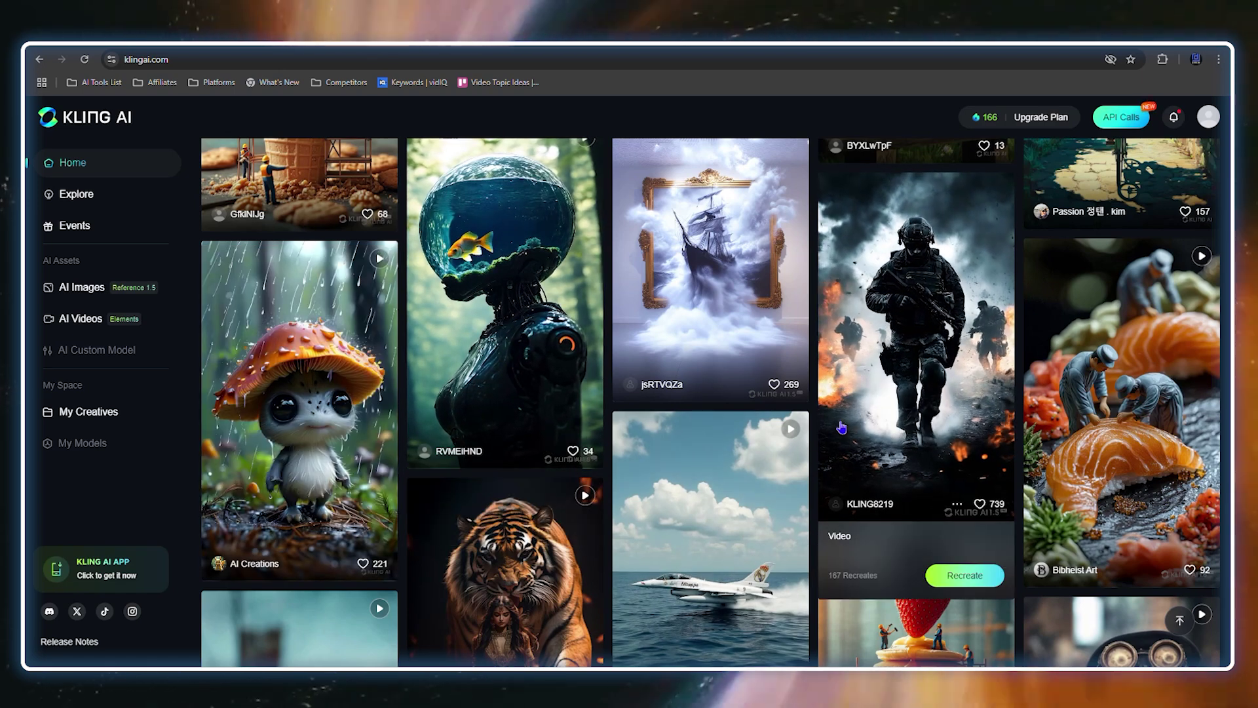
{"action": "scroll", "coordinate": [615, 430], "scroll_direction": "up", "scroll_amount": 2}
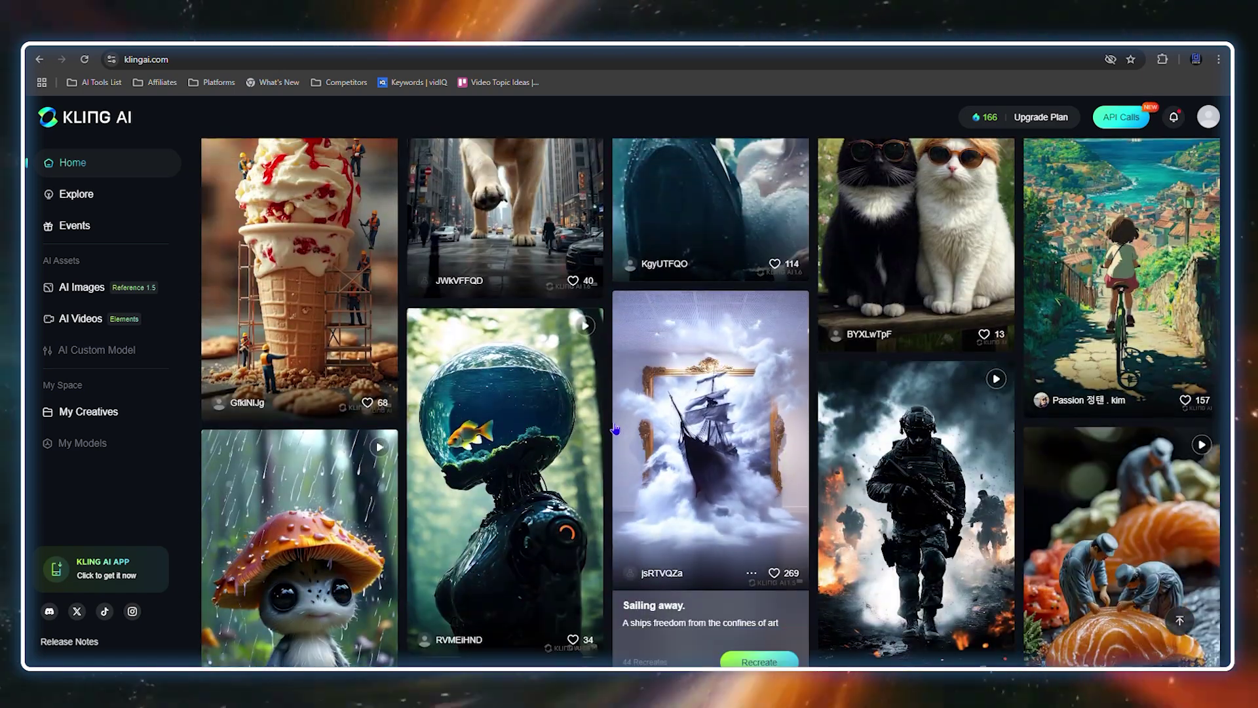
{"action": "scroll", "coordinate": [354, 396], "scroll_direction": "up", "scroll_amount": 2}
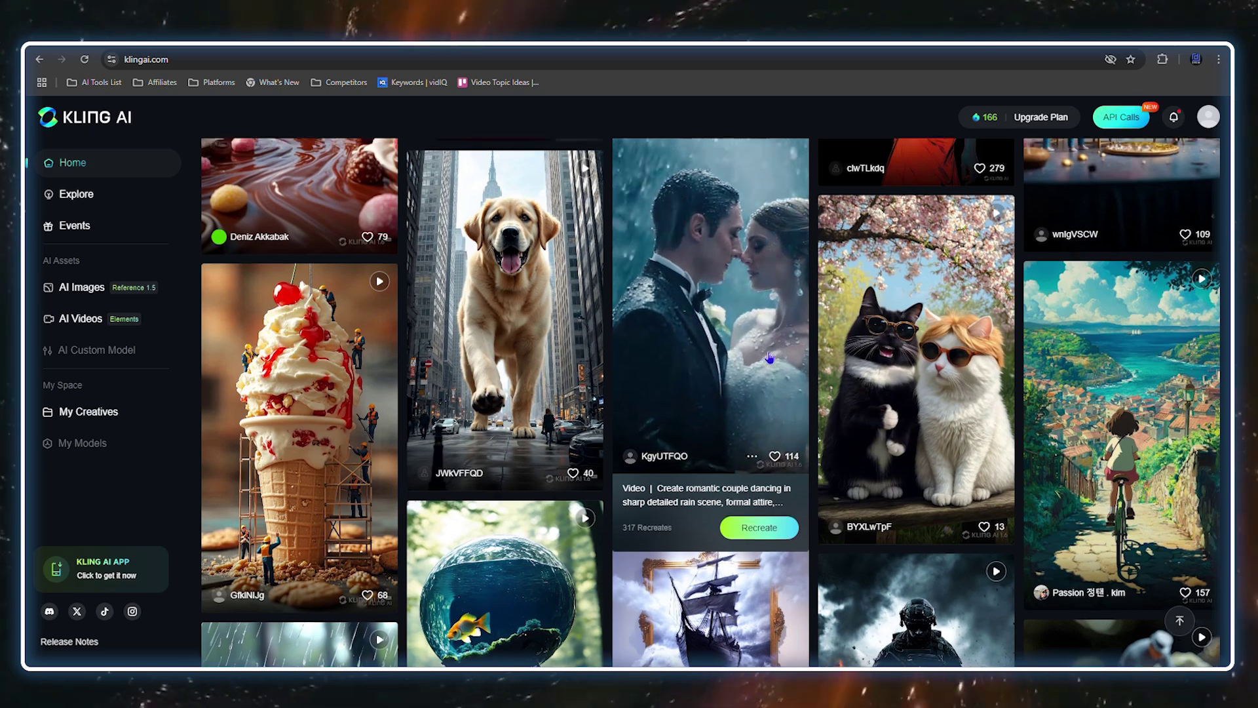
{"action": "scroll", "coordinate": [706, 319], "scroll_direction": "up", "scroll_amount": 20}
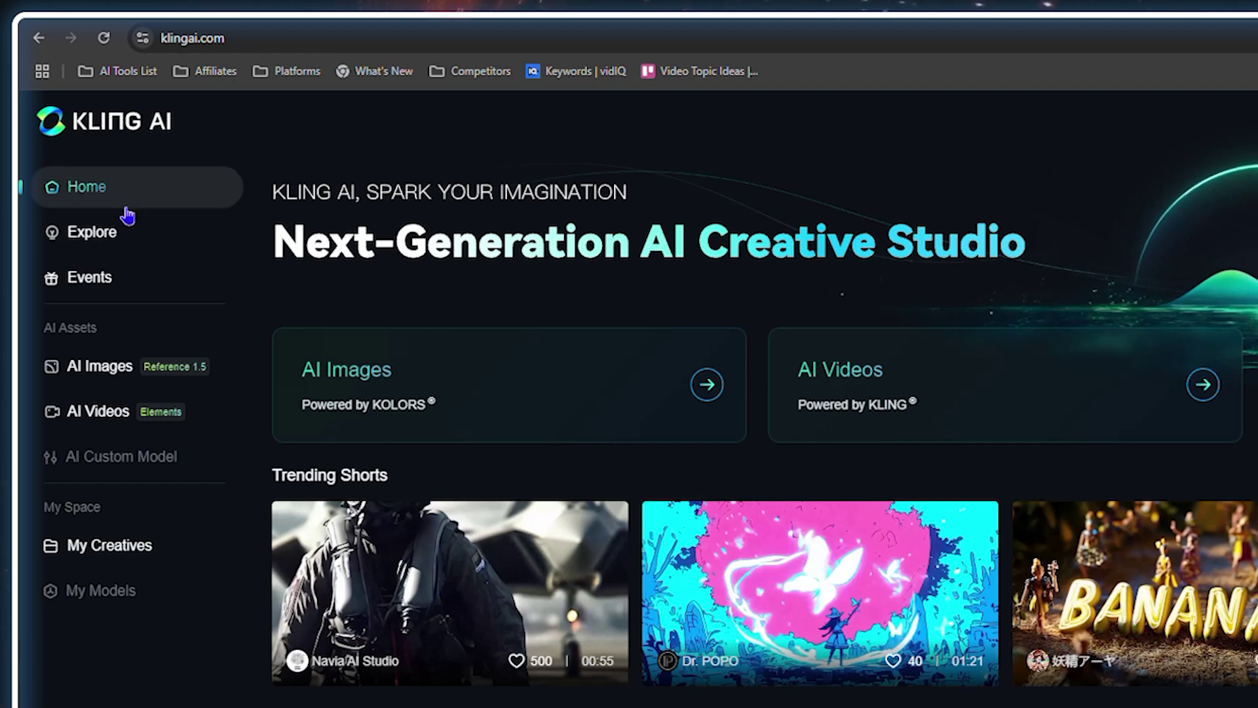
Browse the Explore Creatives grid, search 'lion', then clear the search box
{"action": "left_click", "coordinate": [106, 241]}
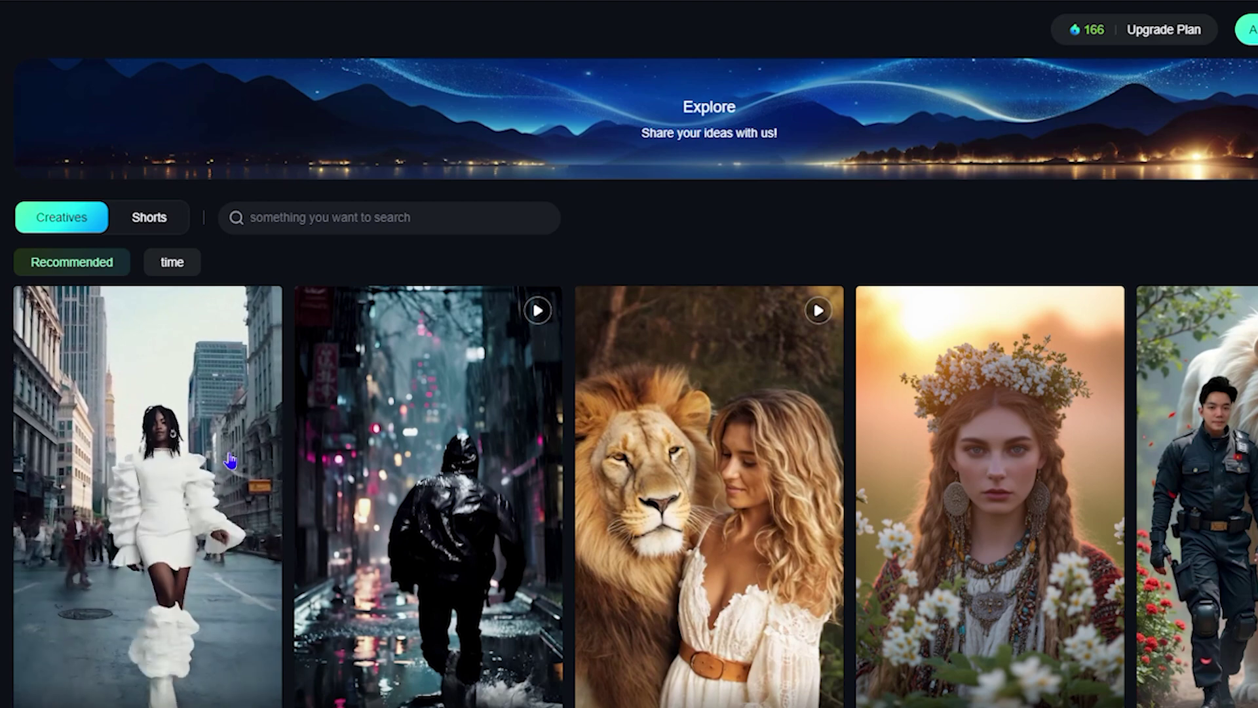
{"action": "scroll", "coordinate": [1237, 434], "scroll_direction": "down", "scroll_amount": 1}
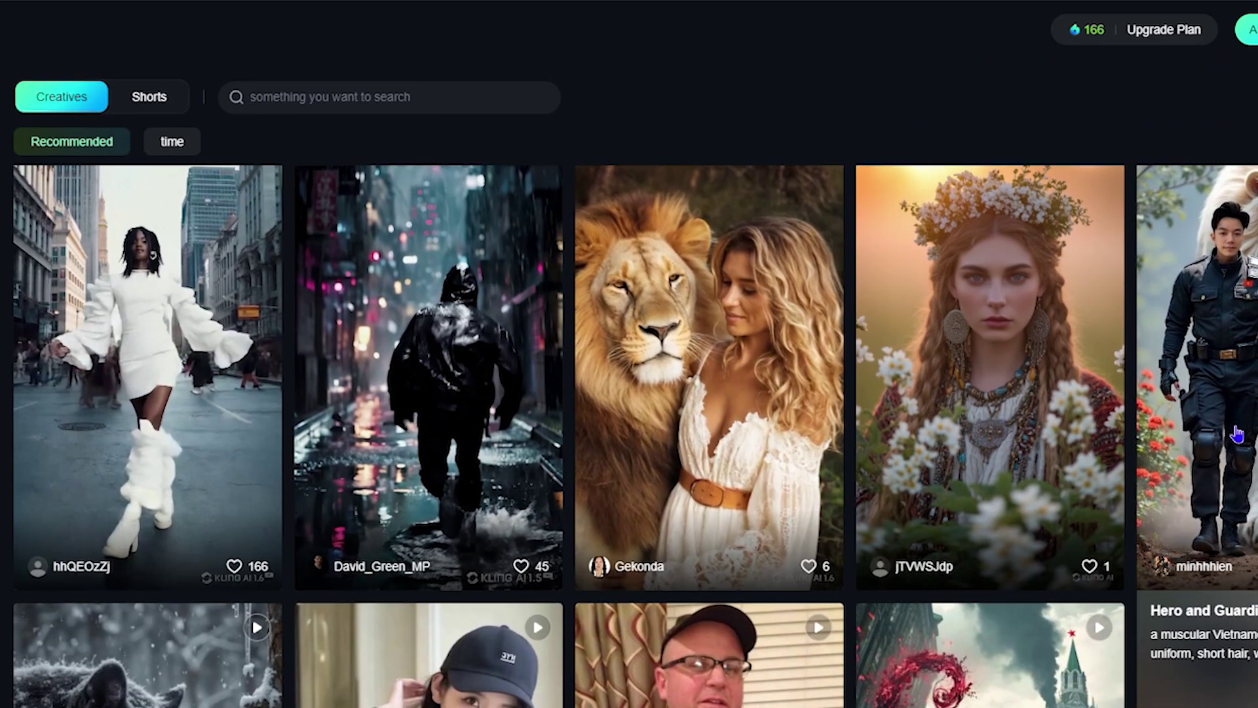
{"action": "scroll", "coordinate": [1236, 434], "scroll_direction": "down", "scroll_amount": 5}
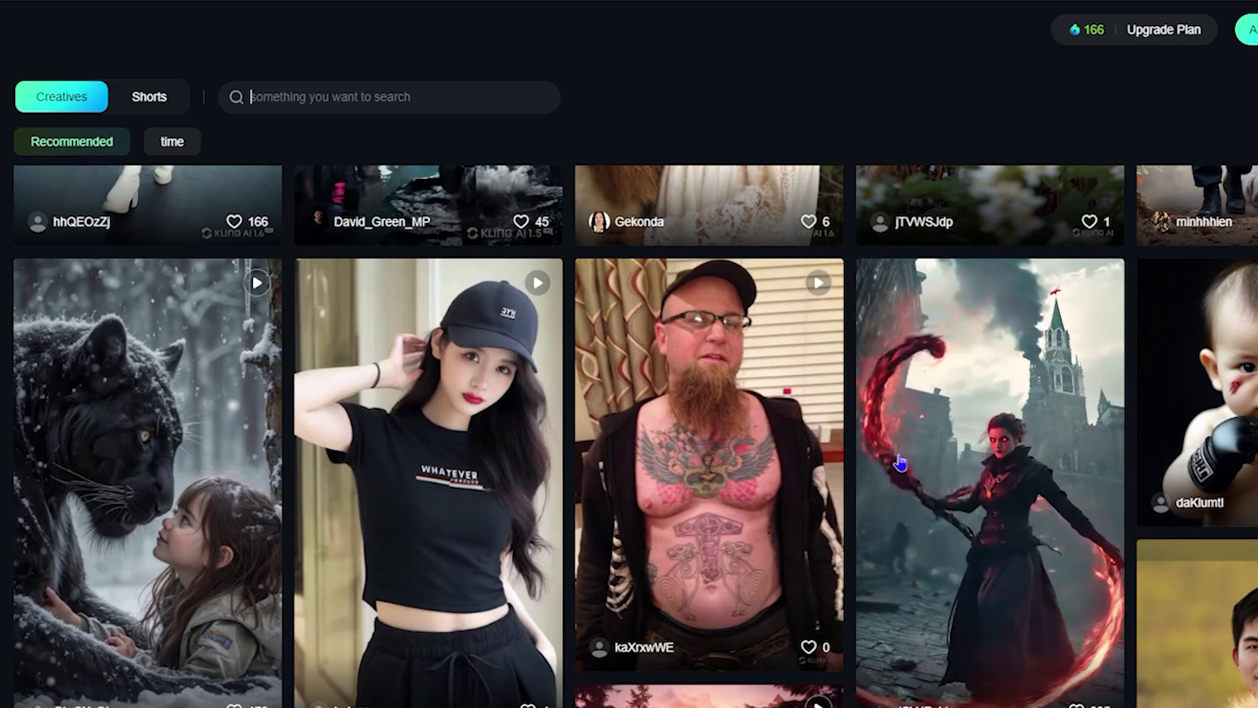
{"action": "scroll", "coordinate": [332, 425], "scroll_direction": "up", "scroll_amount": 6}
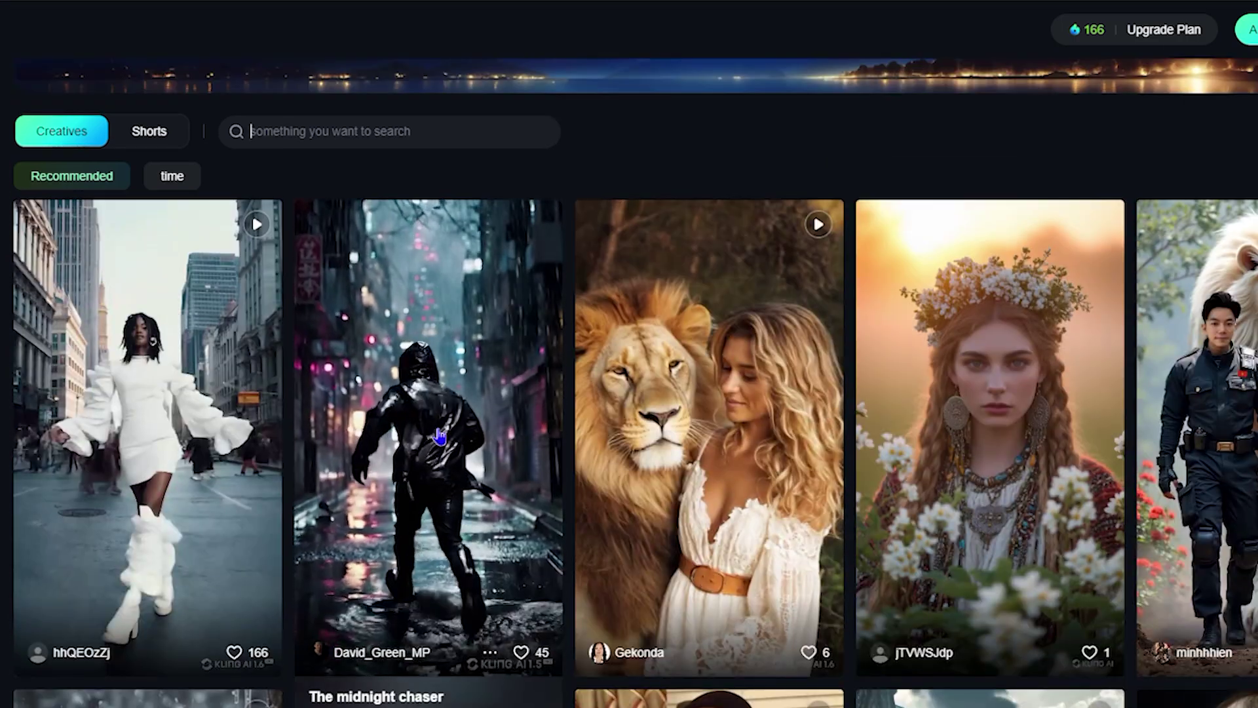
{"action": "scroll", "coordinate": [333, 426], "scroll_direction": "down", "scroll_amount": 8}
{"action": "scroll", "coordinate": [442, 436], "scroll_direction": "down", "scroll_amount": 4}
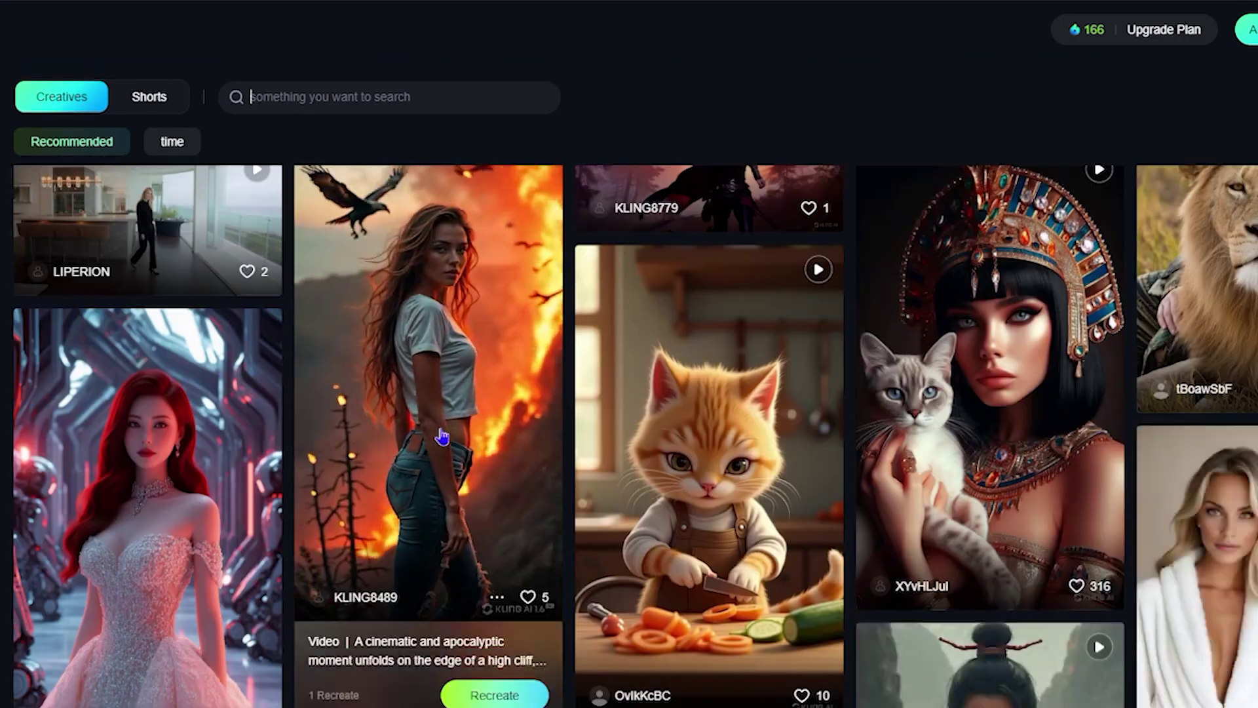
{"action": "scroll", "coordinate": [343, 393], "scroll_direction": "up", "scroll_amount": 10}
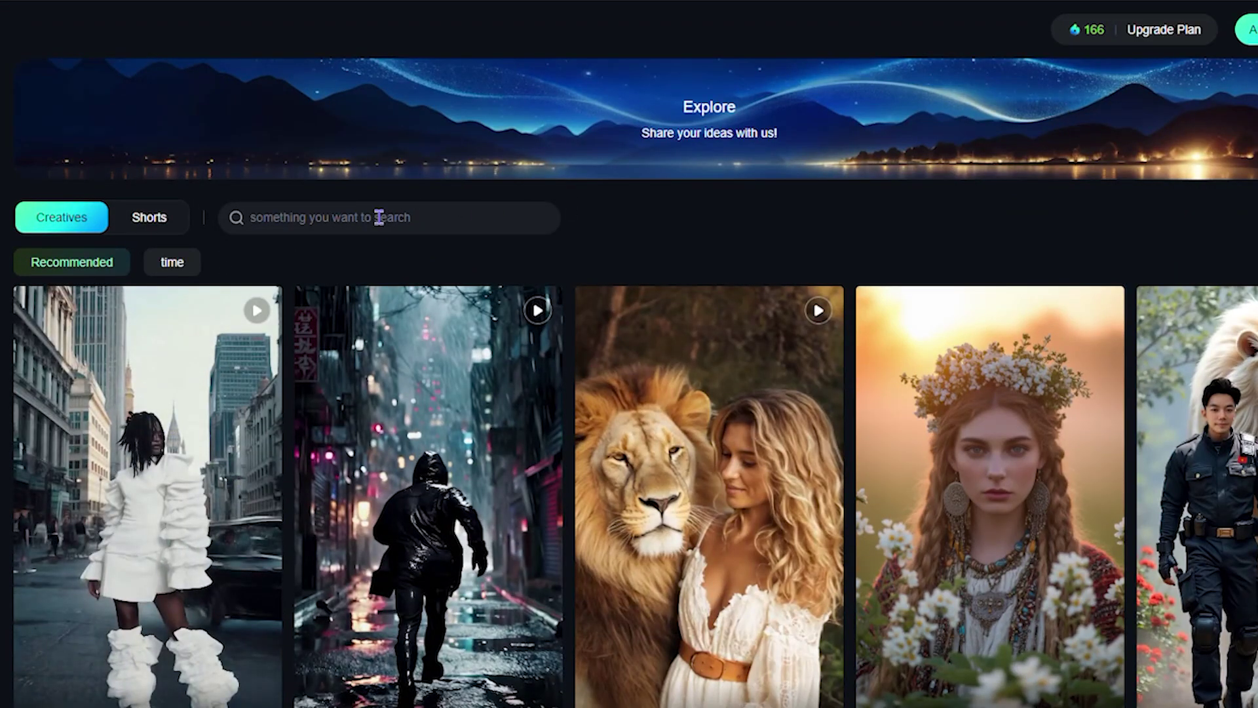
{"action": "type", "text": "l"}
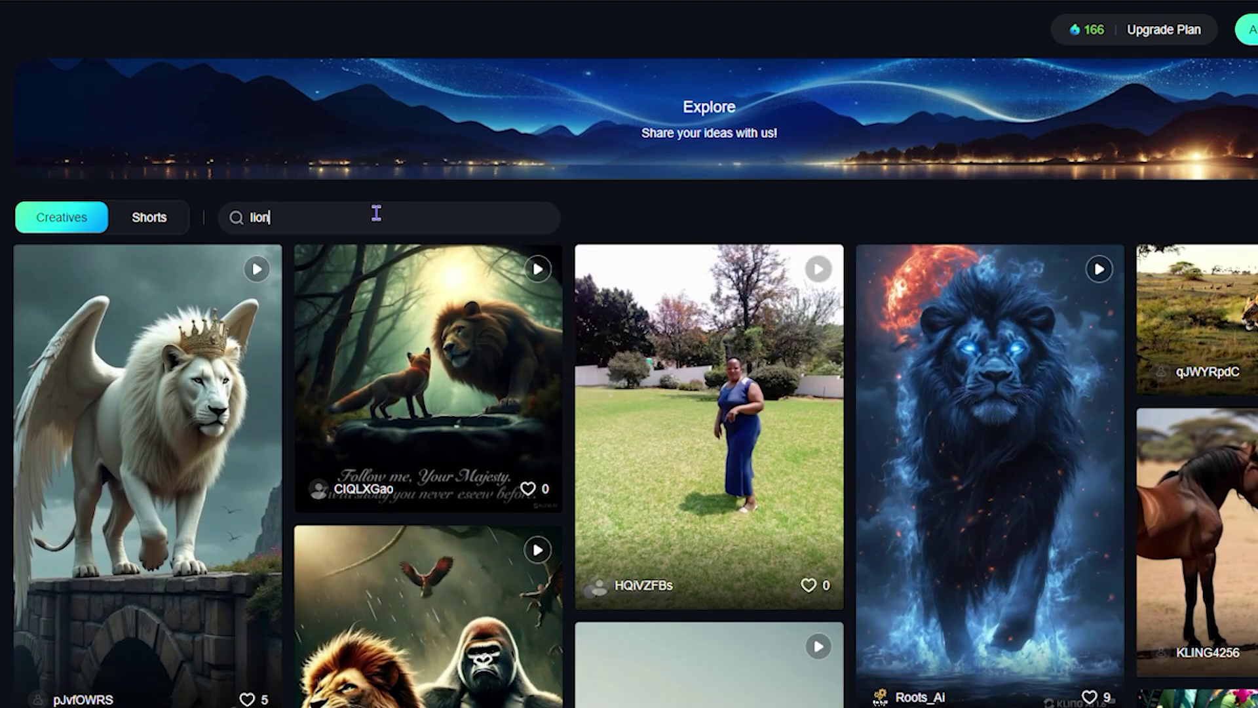
{"action": "key", "text": "BackSpace"}
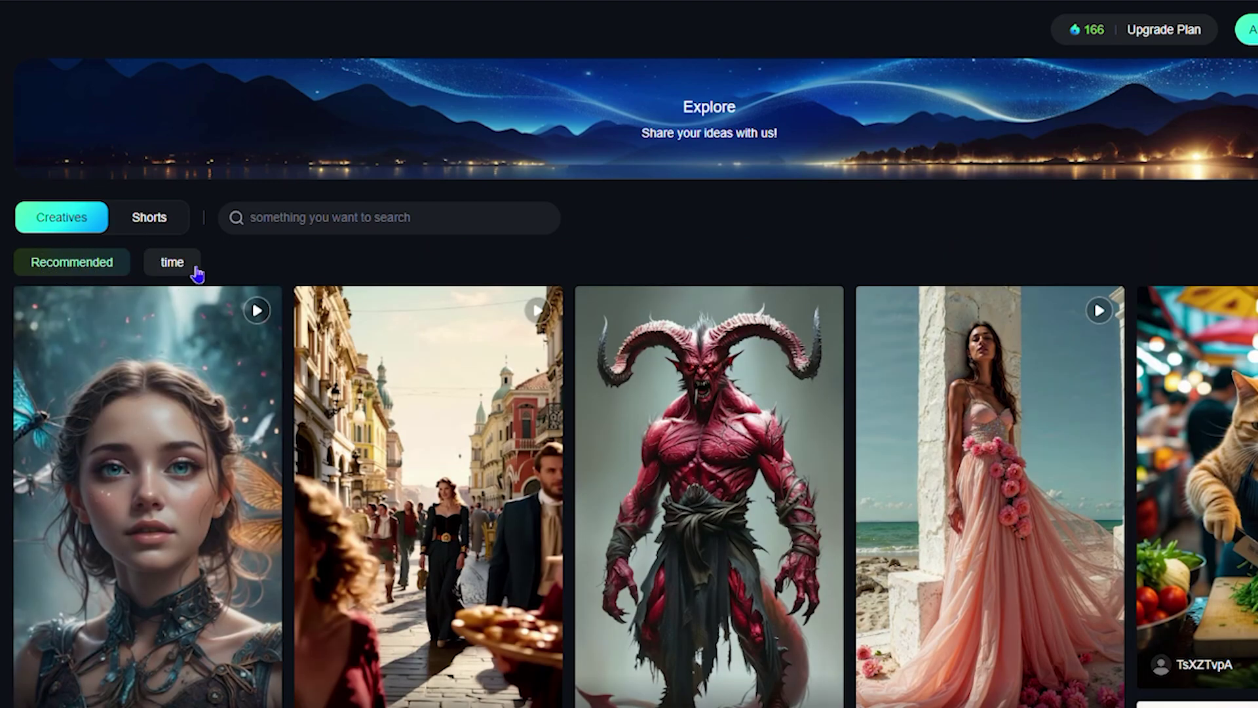
{"action": "left_click", "coordinate": [173, 263]}
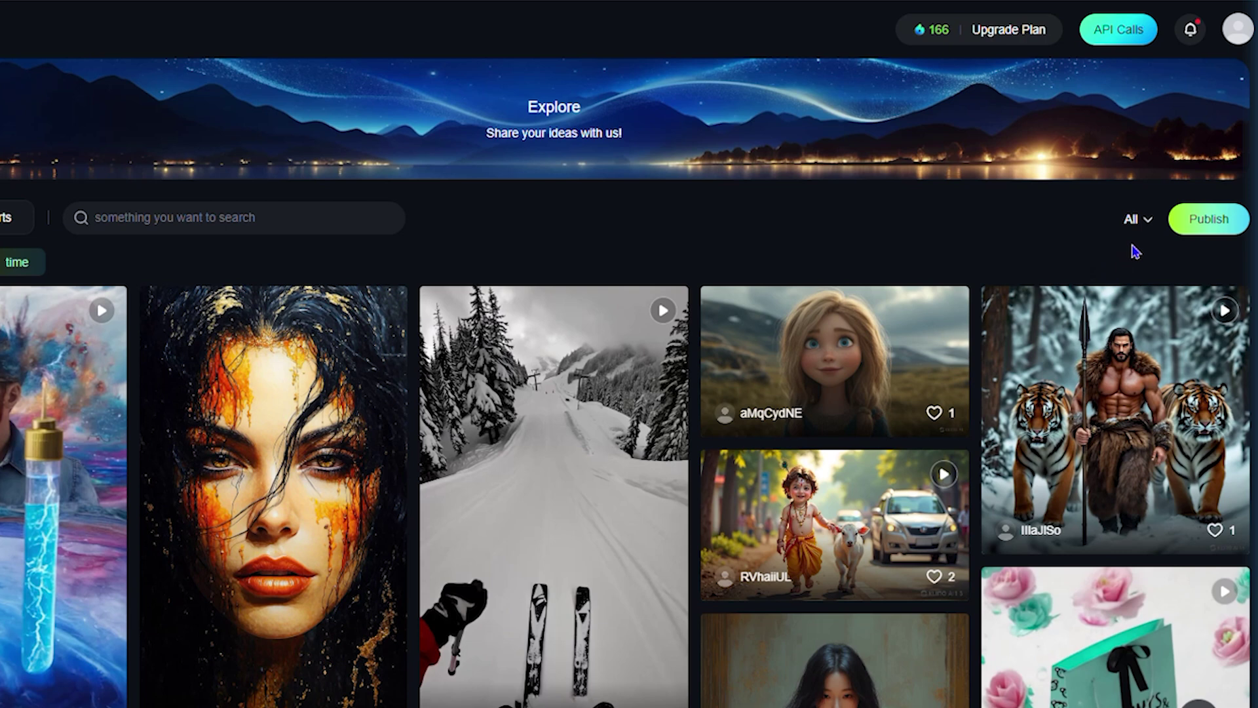
{"action": "left_click", "coordinate": [1148, 222]}
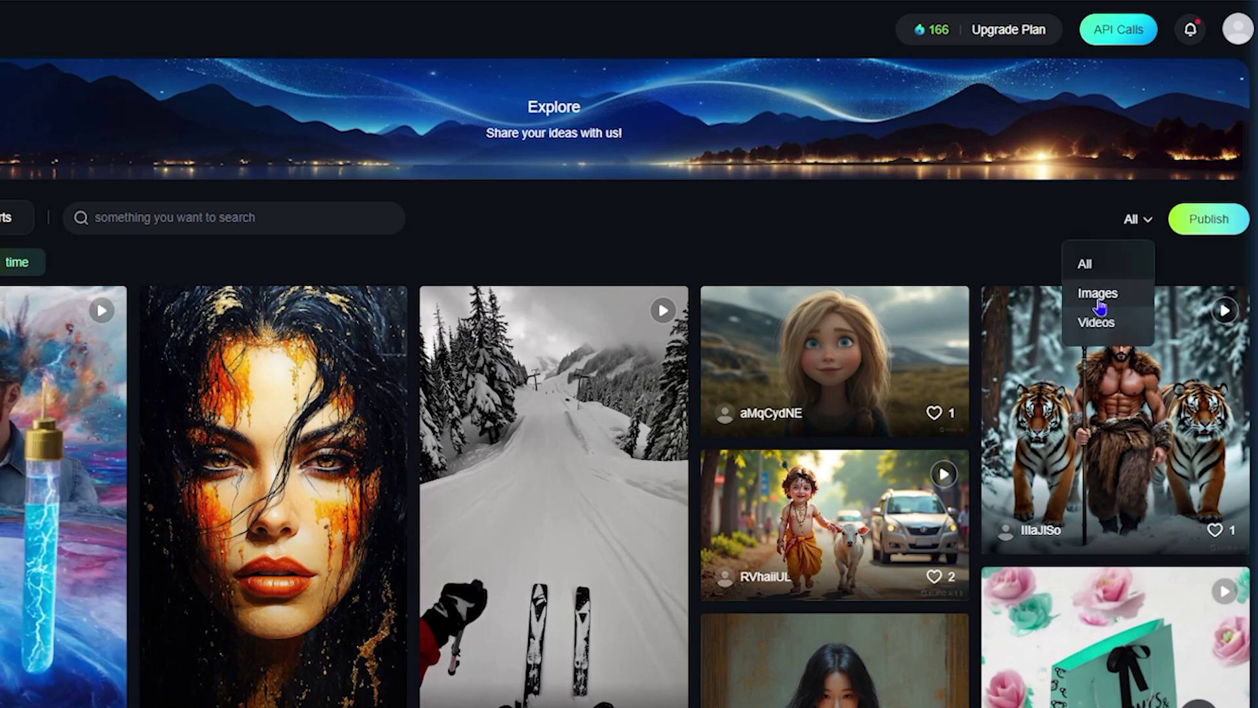
{"action": "left_click", "coordinate": [1148, 223]}
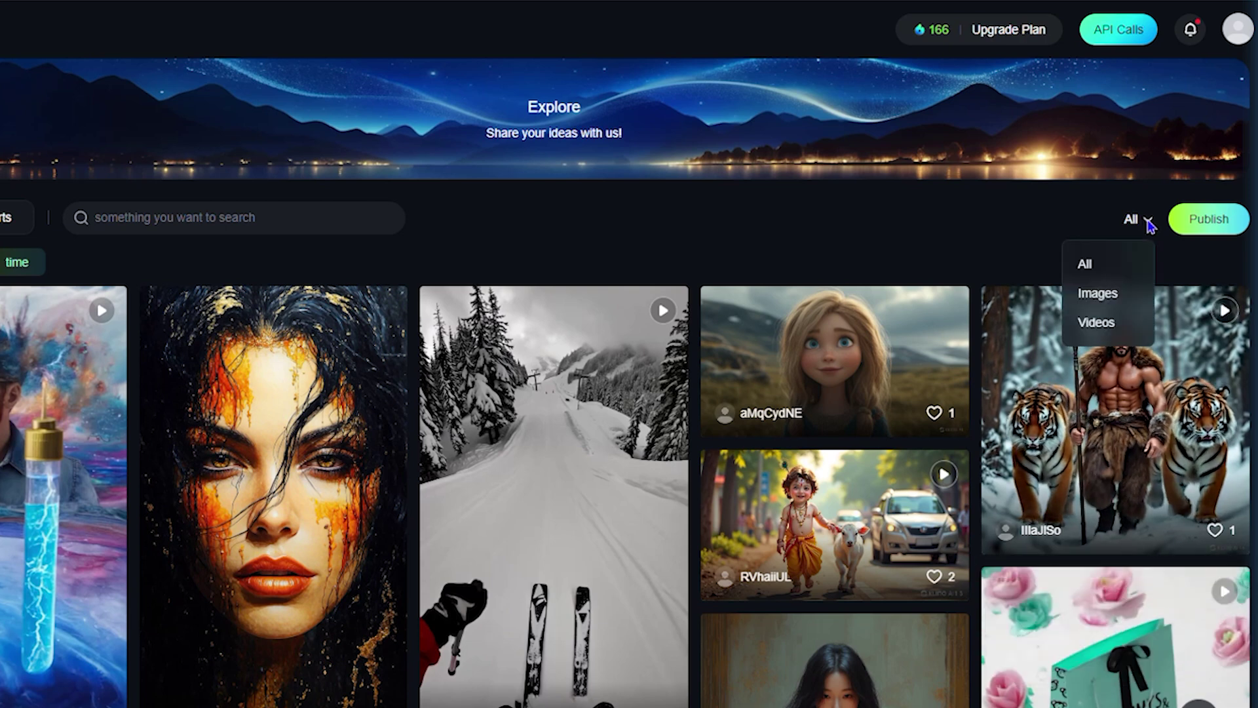
{"action": "left_click", "coordinate": [1098, 294]}
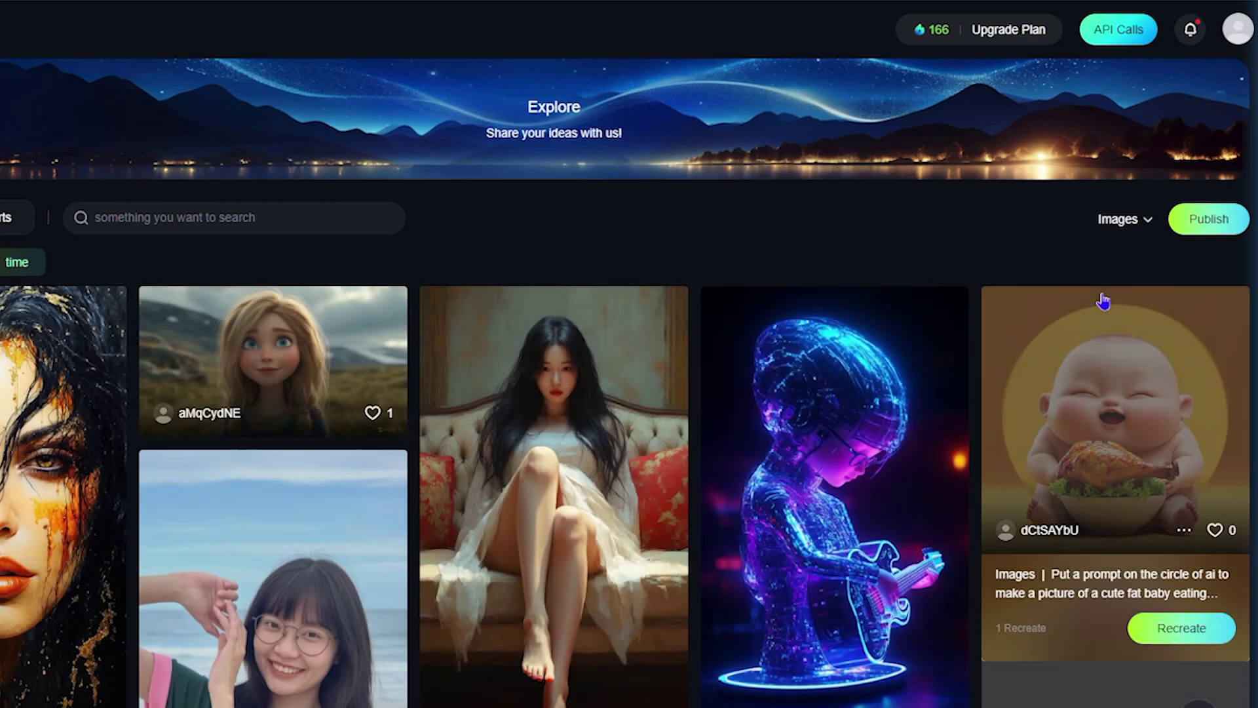
{"action": "scroll", "coordinate": [31, 416], "scroll_direction": "down", "scroll_amount": 10}
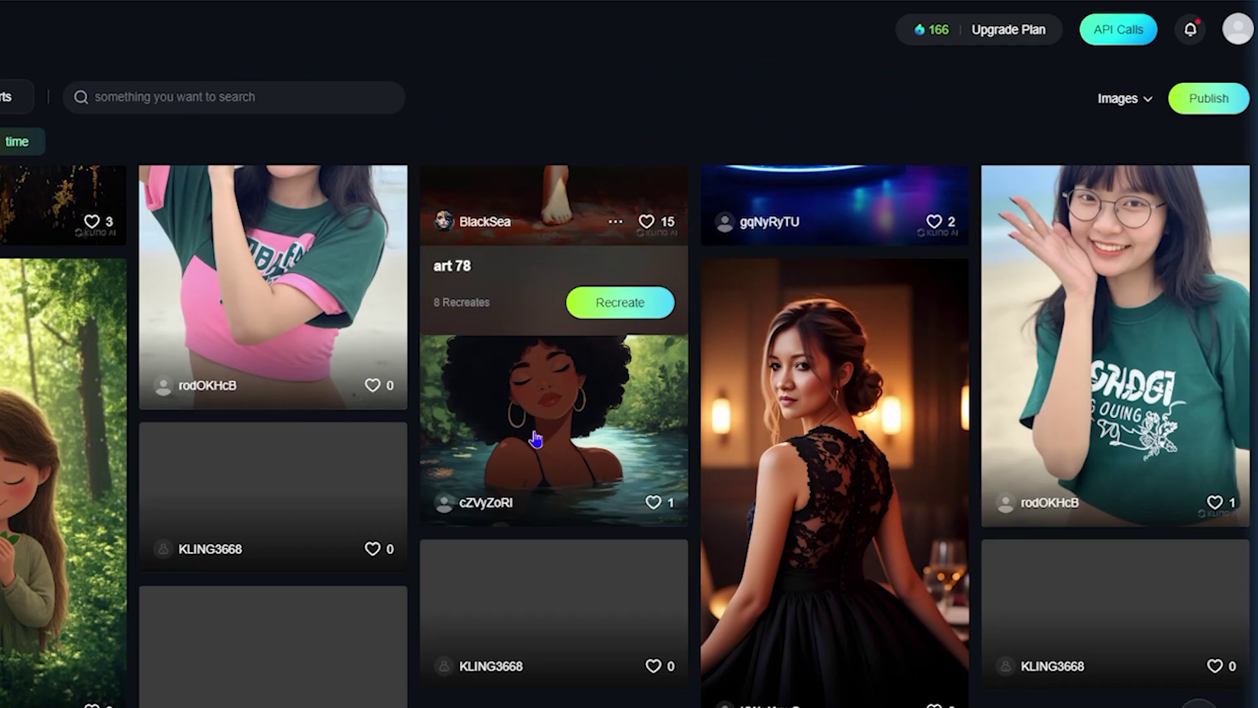
{"action": "scroll", "coordinate": [31, 416], "scroll_direction": "up", "scroll_amount": 10}
{"action": "left_click", "coordinate": [1147, 226]}
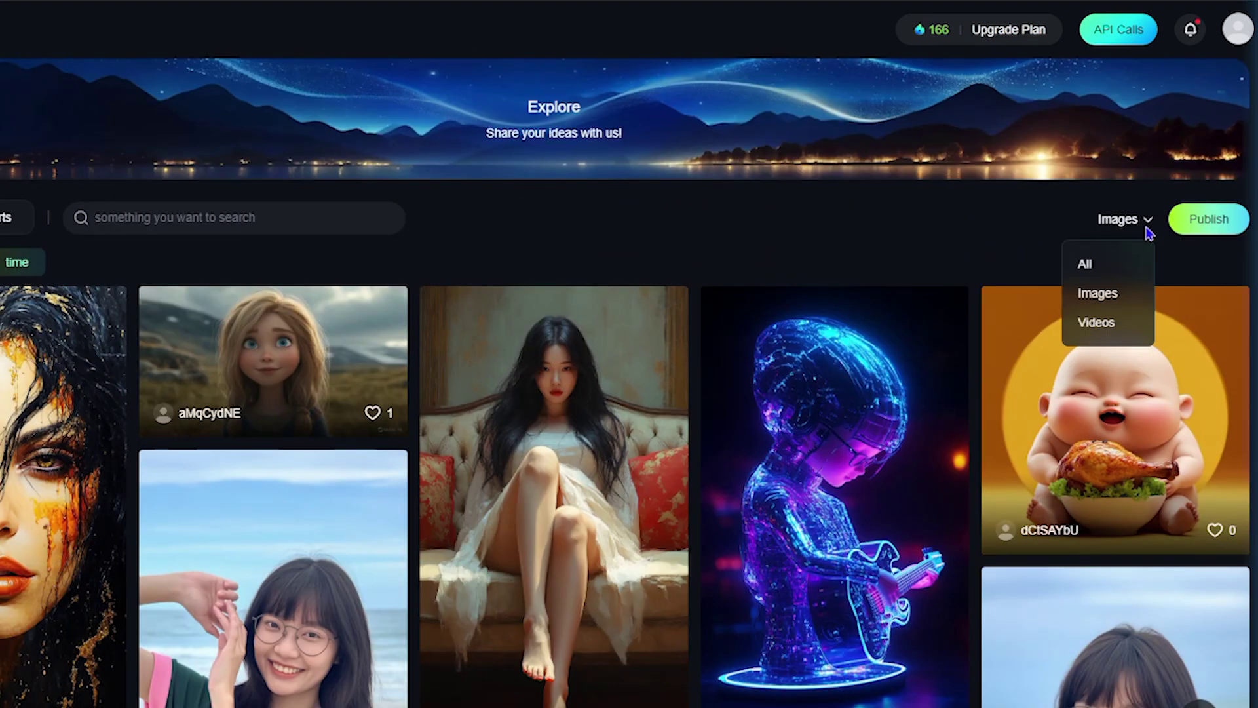
{"action": "left_click", "coordinate": [1095, 323]}
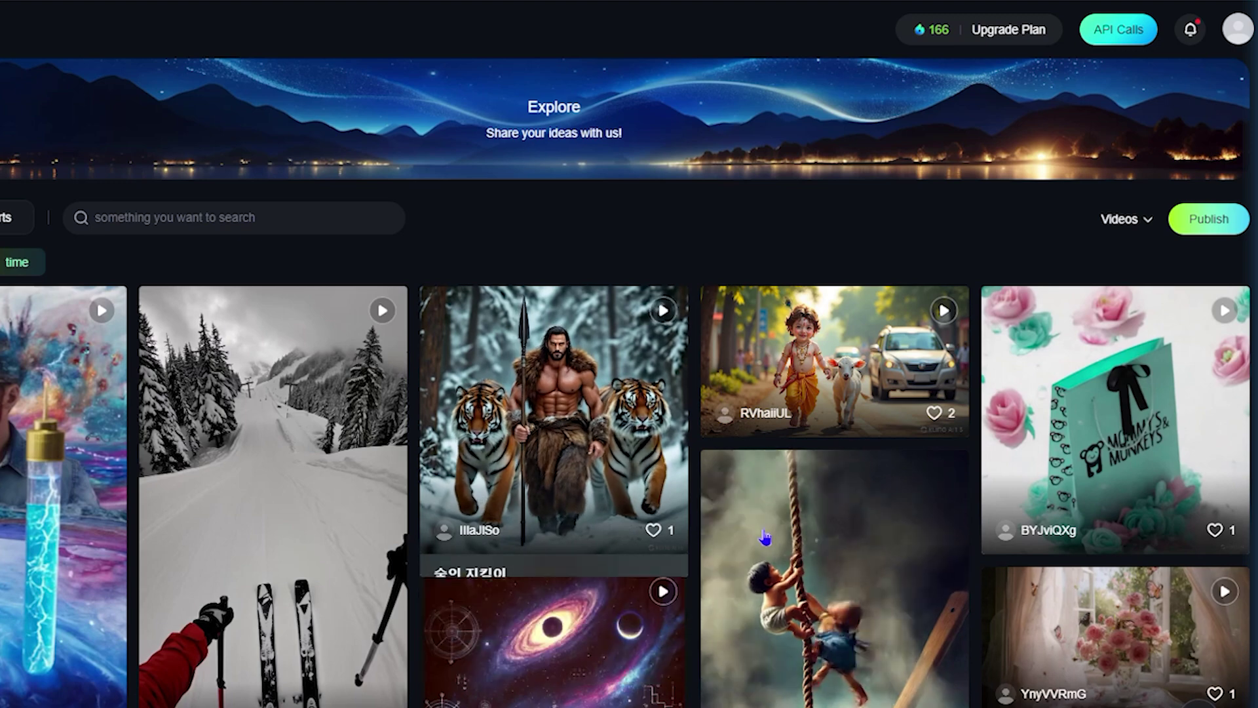
{"action": "mouse_move", "coordinate": [1027, 336]}
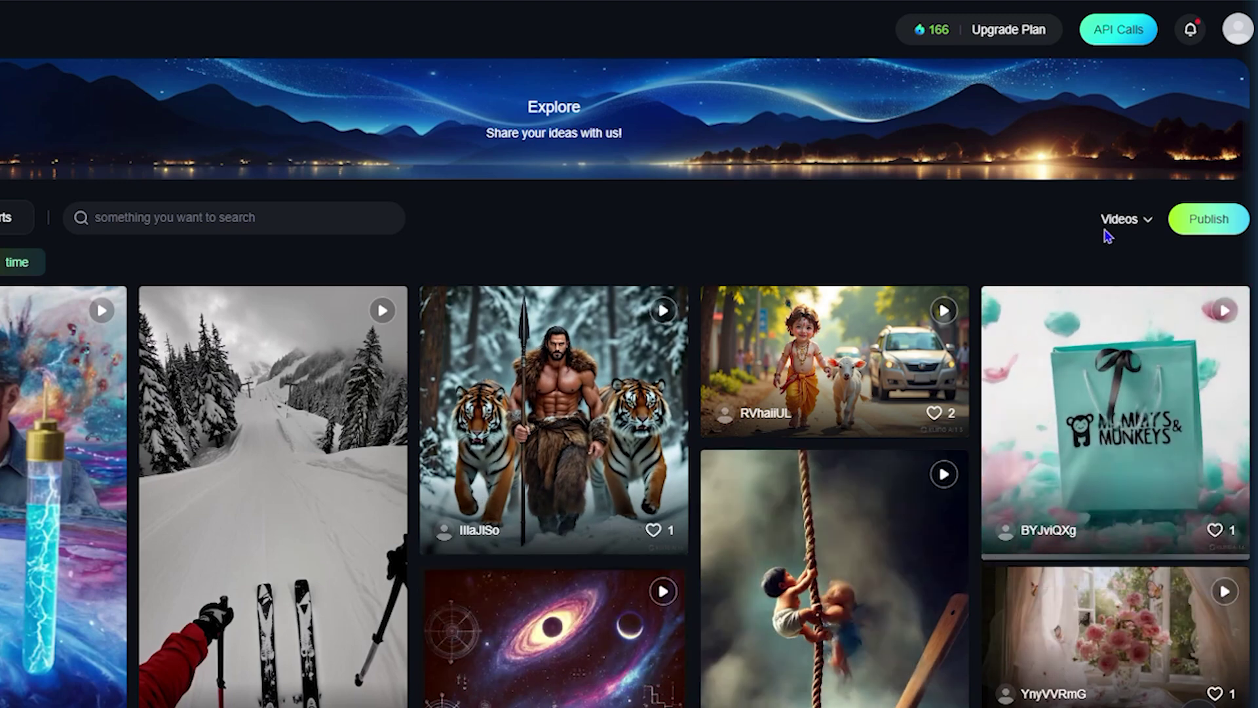
{"action": "left_click", "coordinate": [1128, 230]}
{"action": "left_click", "coordinate": [1079, 273]}
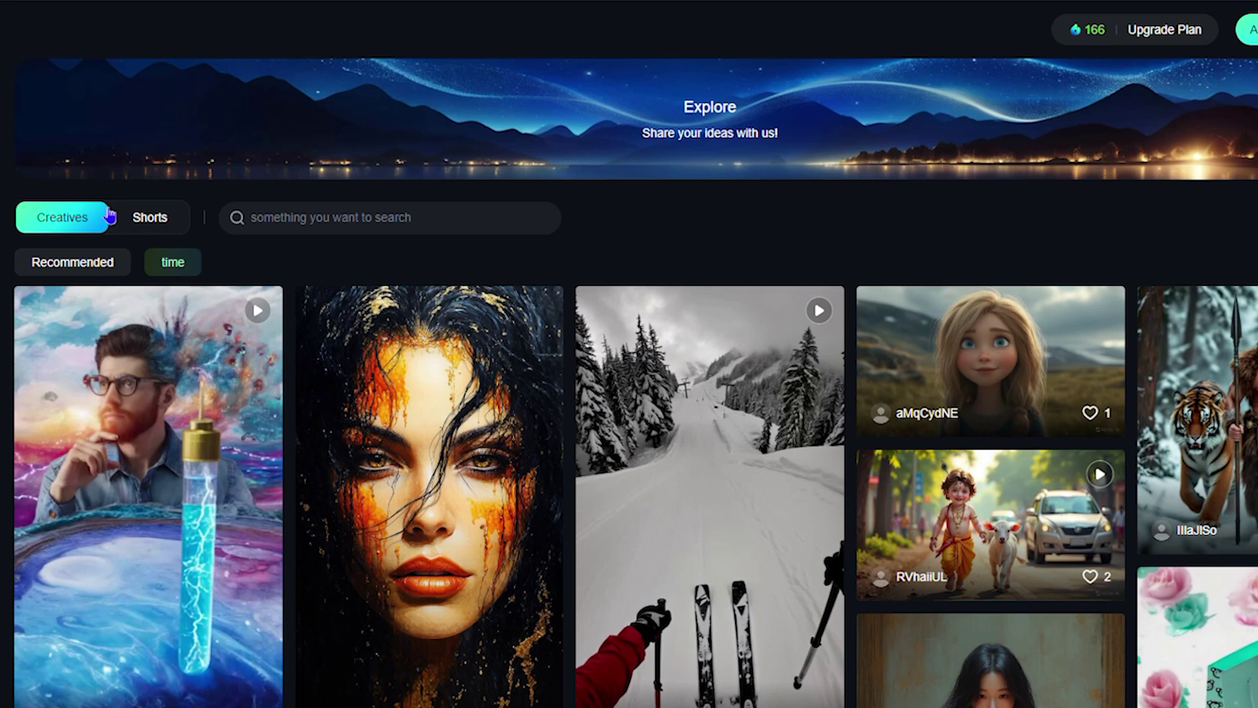
{"action": "left_click", "coordinate": [144, 220]}
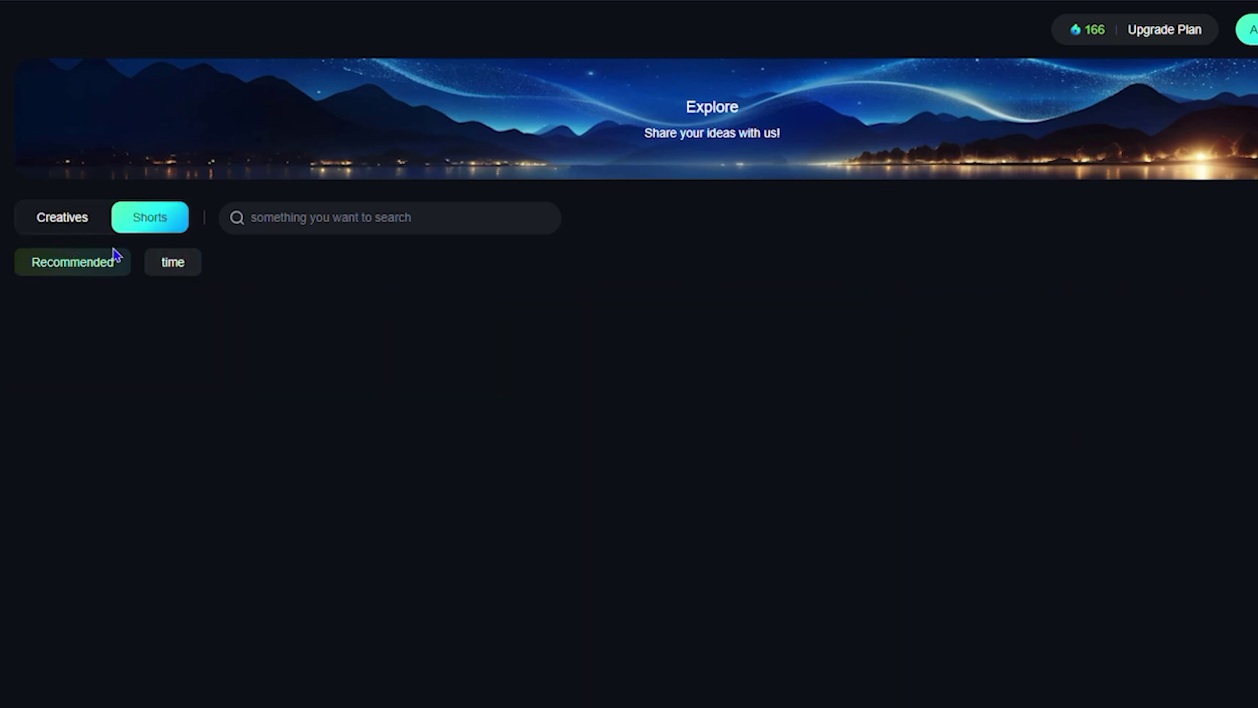
{"action": "left_click", "coordinate": [57, 223]}
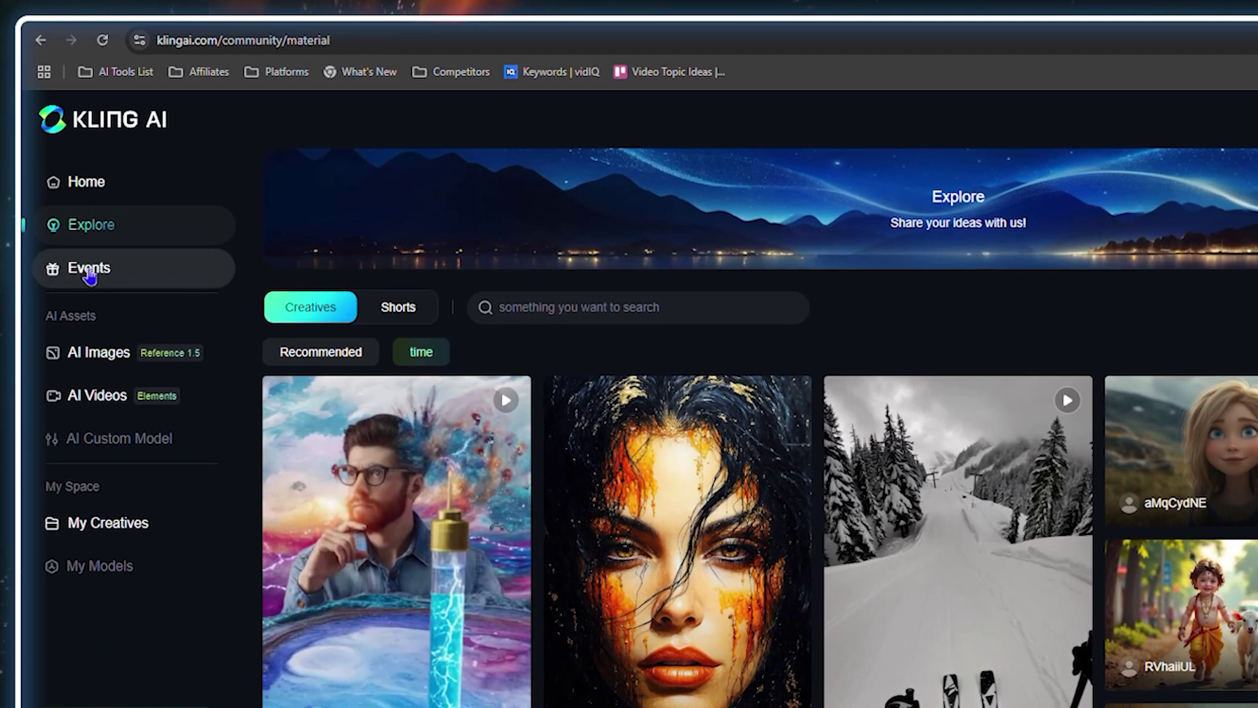
{"action": "left_click", "coordinate": [89, 272]}
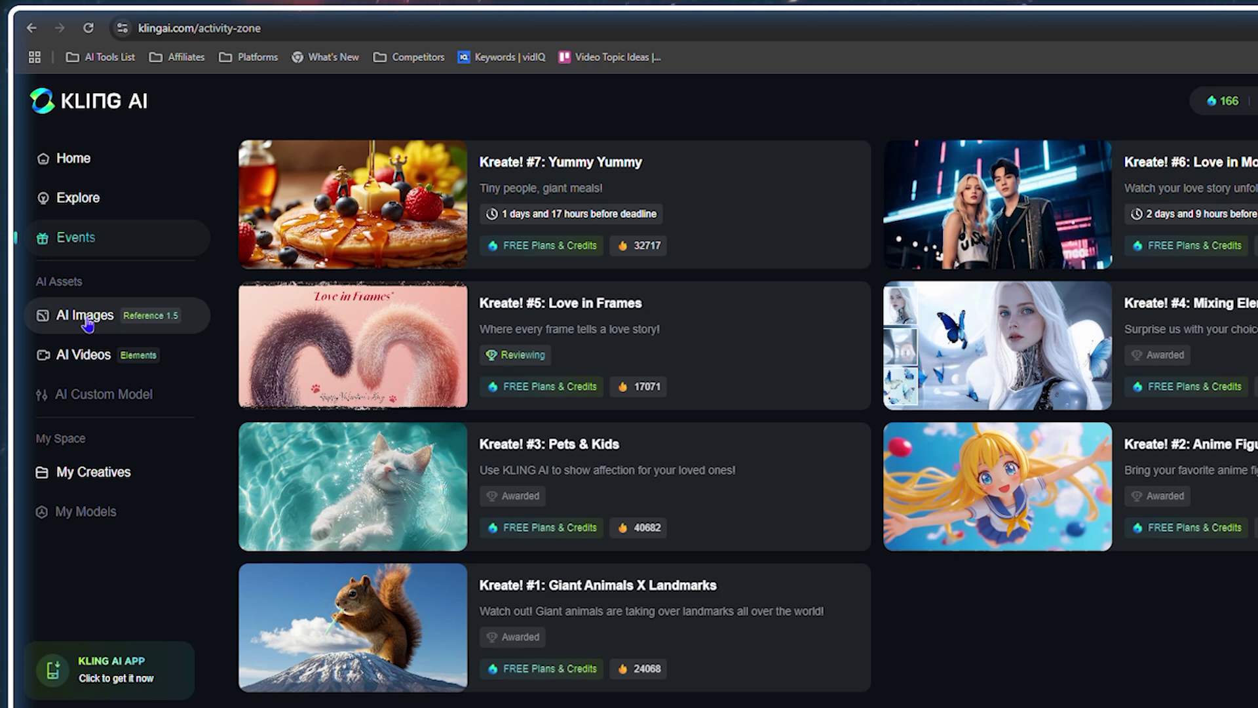
Open the AI Images Text to Image generator on the KOLORS 1.5 model
{"action": "left_click", "coordinate": [101, 319]}
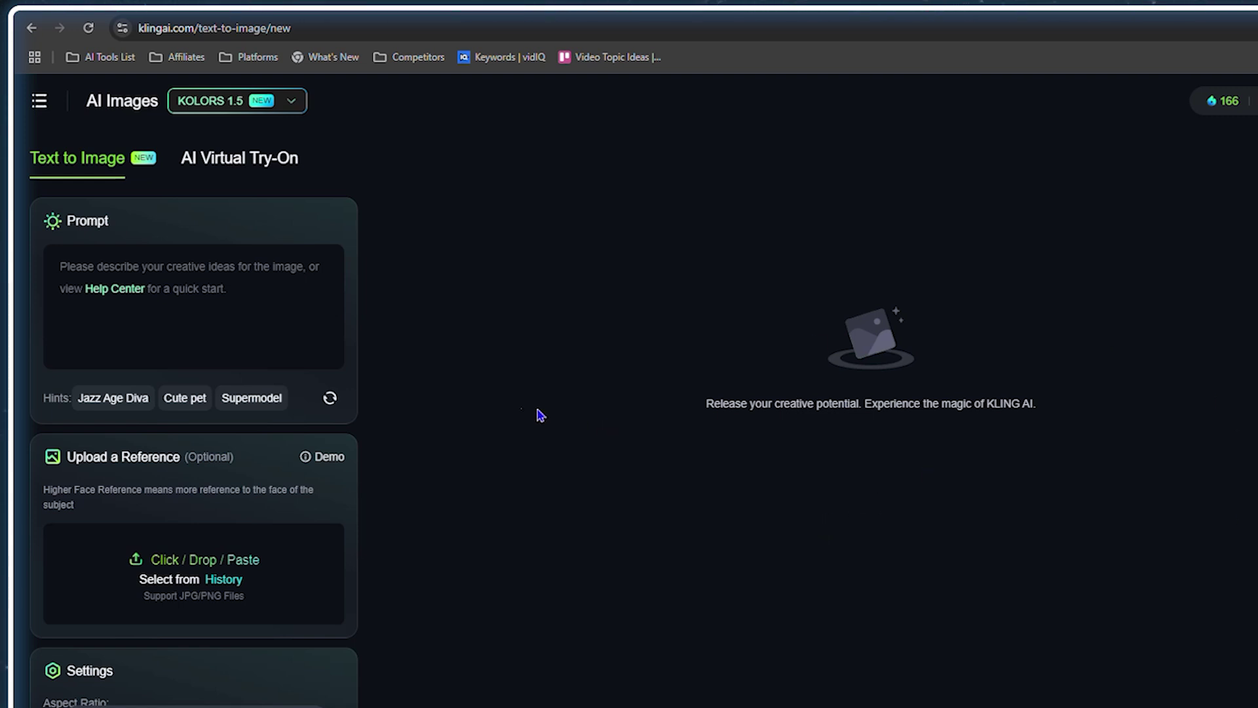
{"action": "mouse_move", "coordinate": [110, 126]}
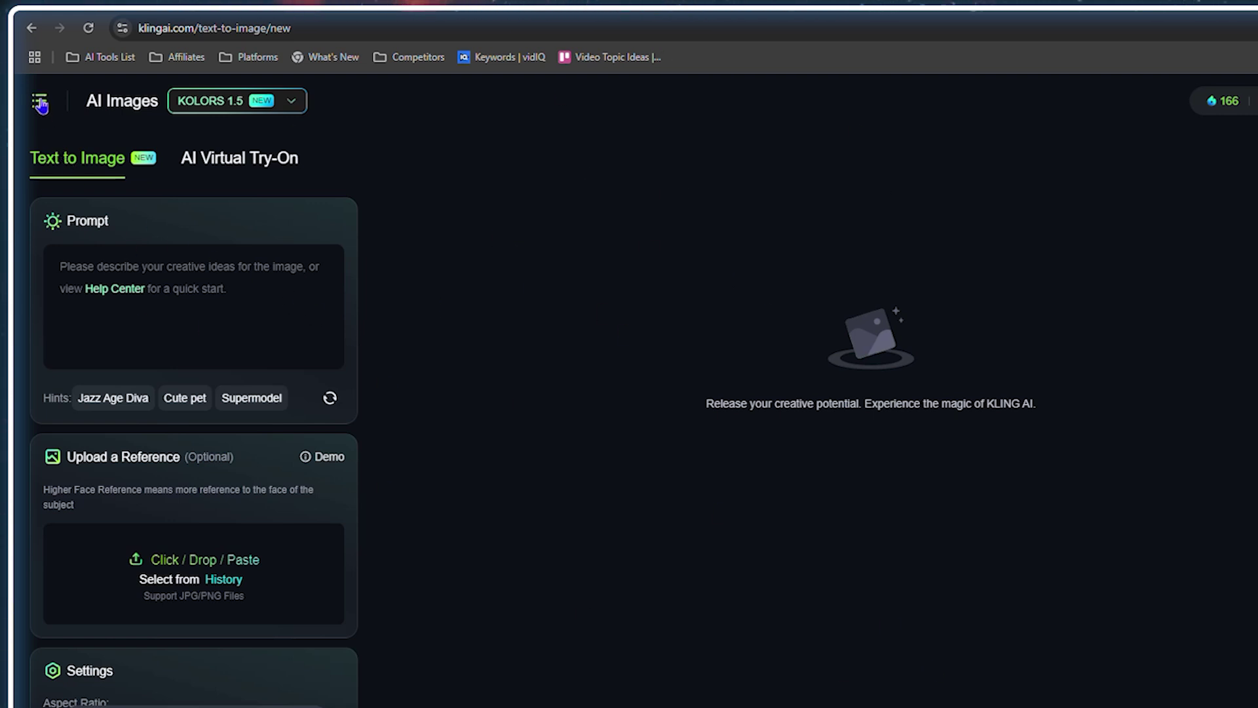
{"action": "mouse_move", "coordinate": [39, 101]}
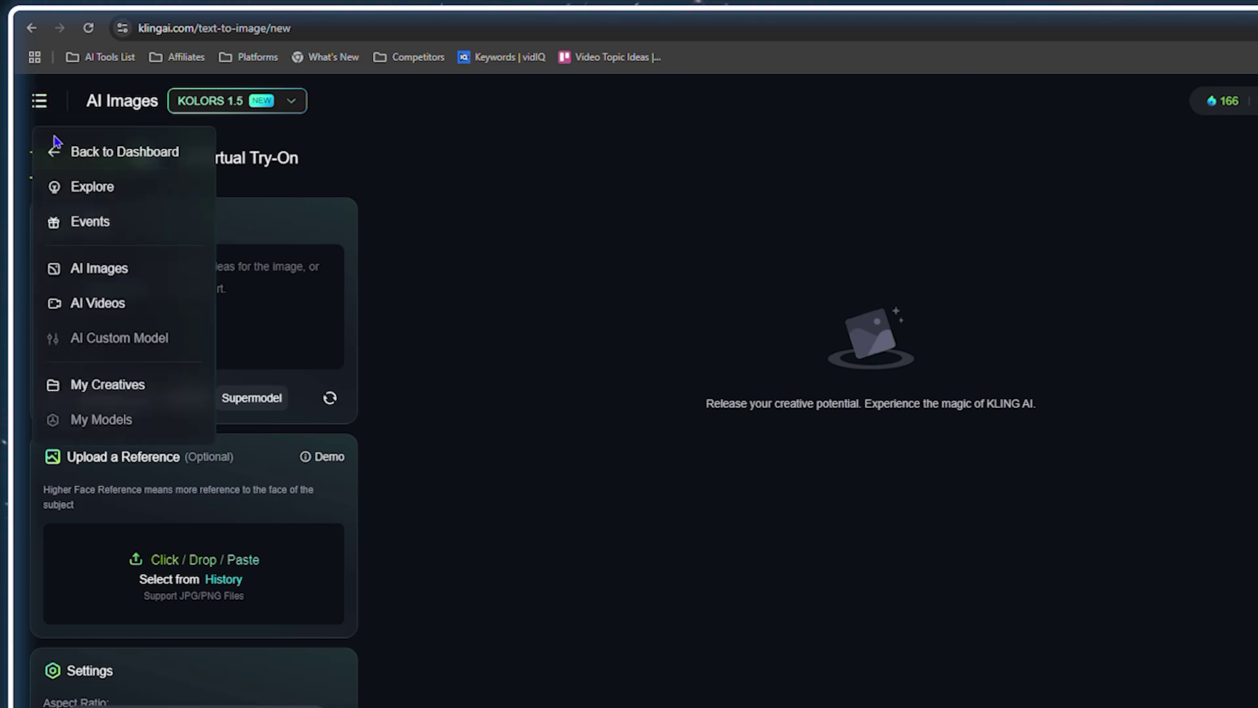
Go back to the dashboard and open the AI Videos generator
{"action": "left_click", "coordinate": [72, 154]}
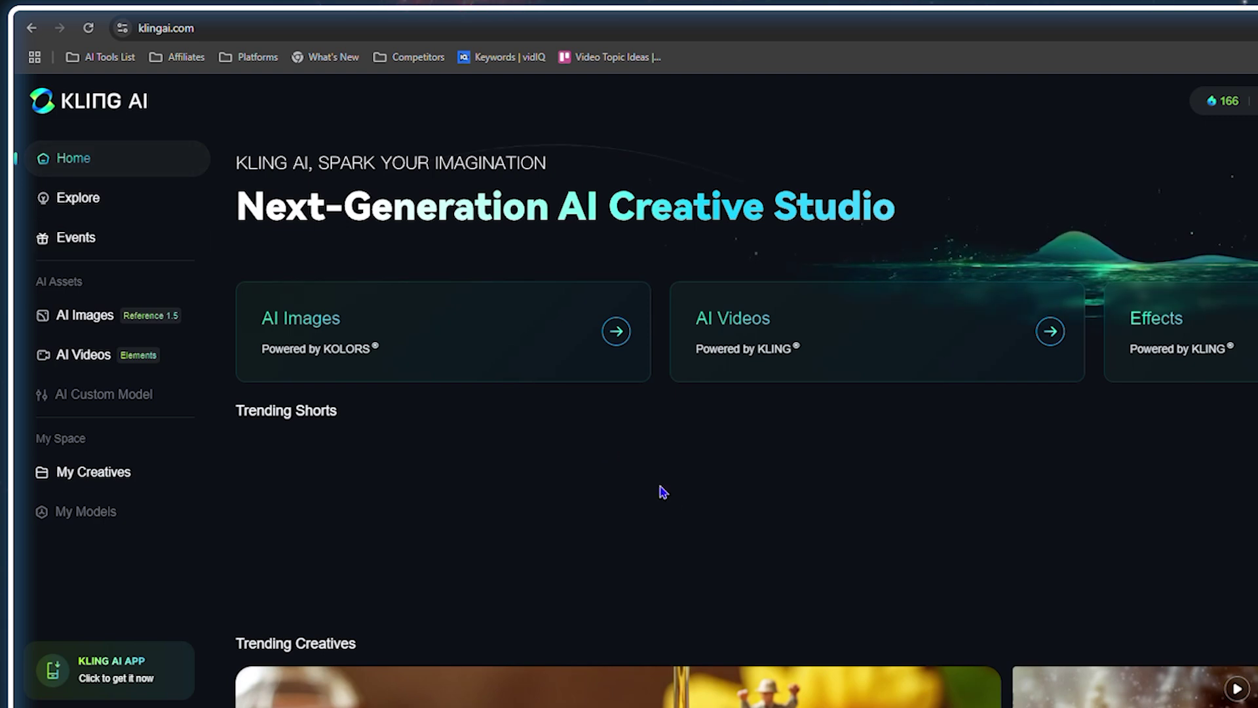
{"action": "mouse_move", "coordinate": [633, 507]}
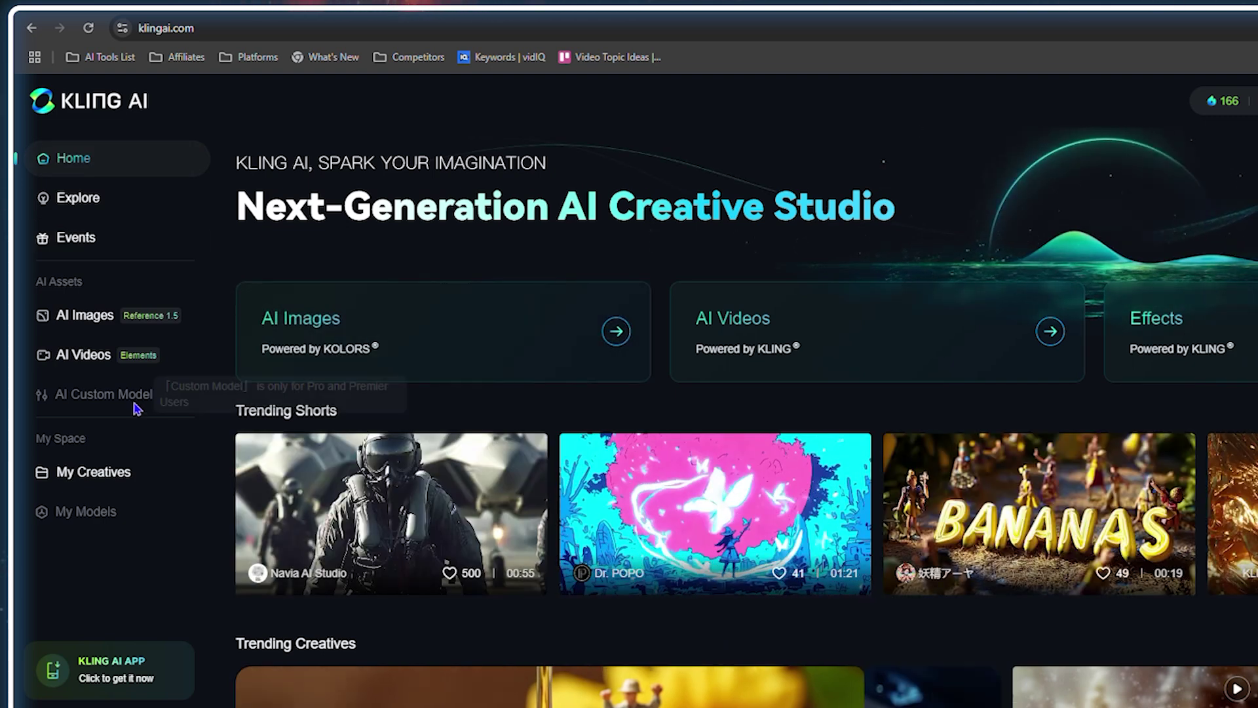
{"action": "left_click", "coordinate": [102, 354]}
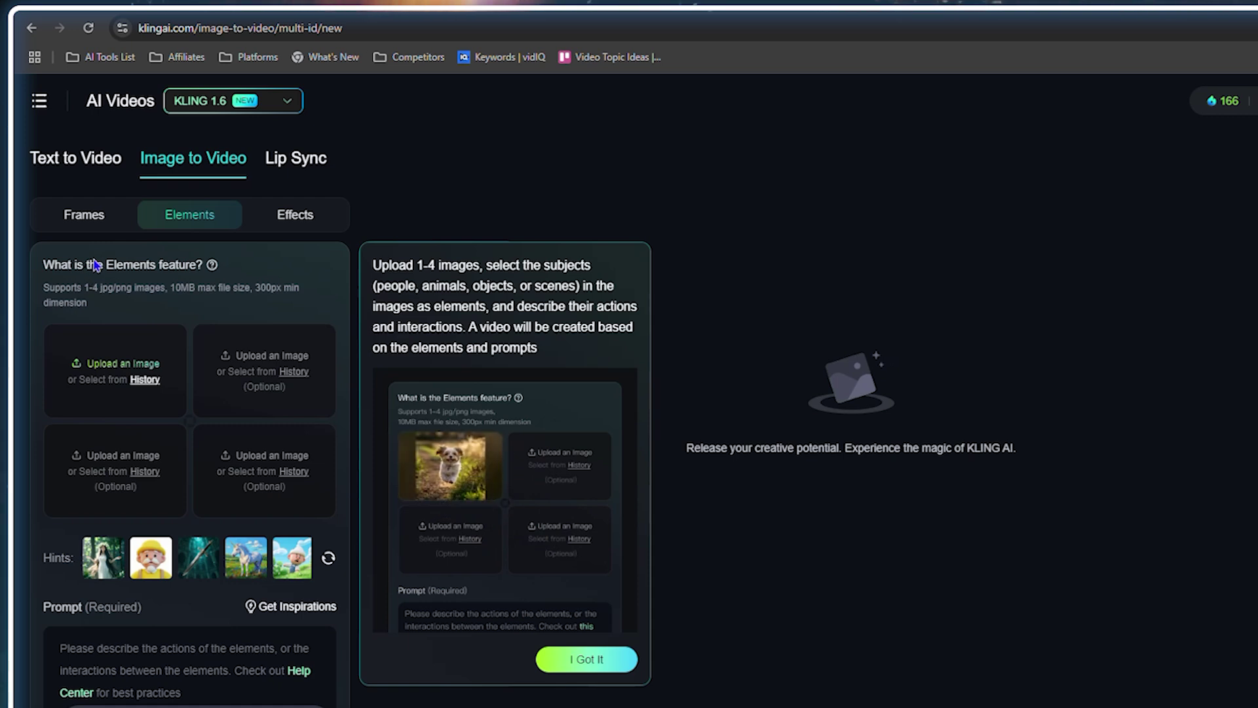
Preview the Frames, Elements and Effects image-to-video modes, then return to the home dashboard
{"action": "left_click", "coordinate": [87, 219]}
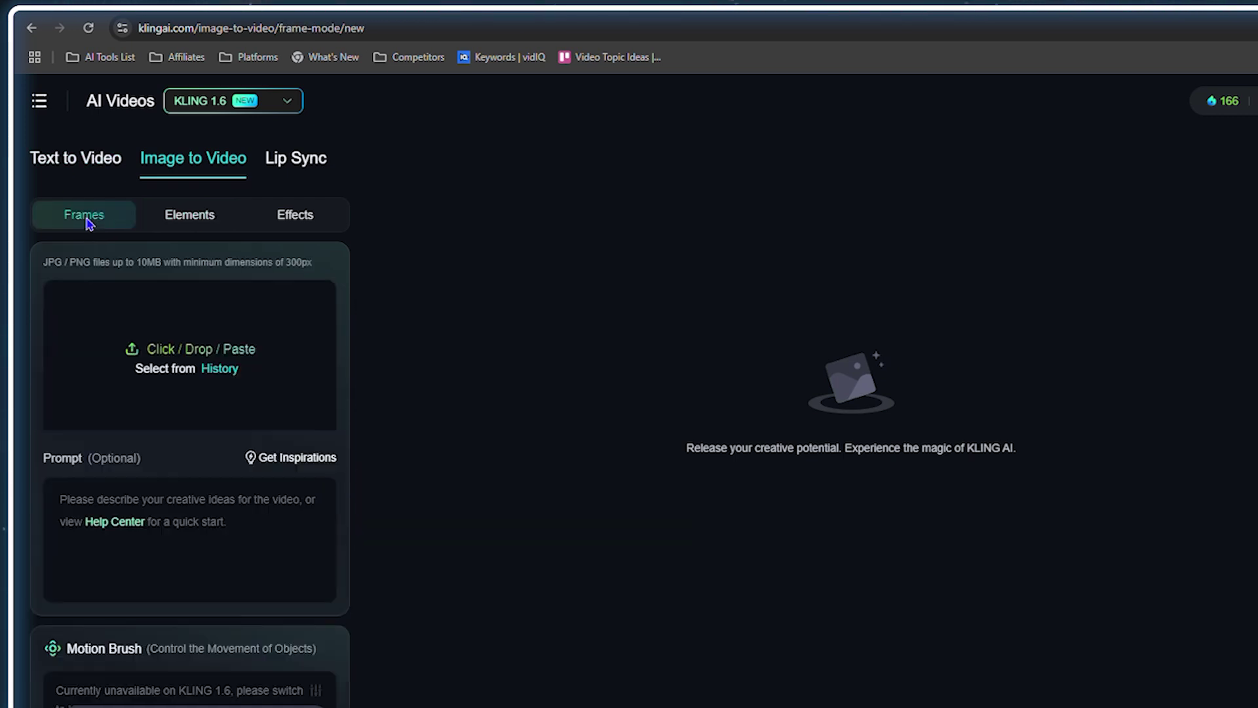
{"action": "left_click", "coordinate": [202, 226]}
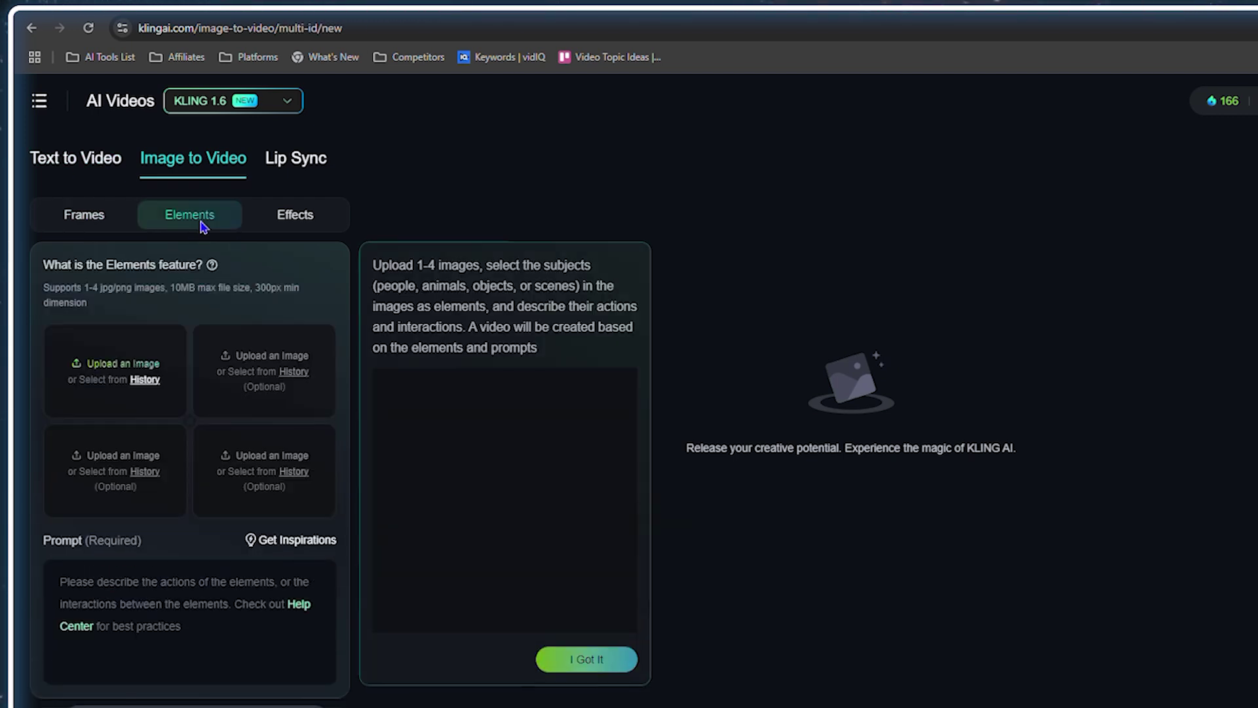
{"action": "left_click", "coordinate": [301, 220]}
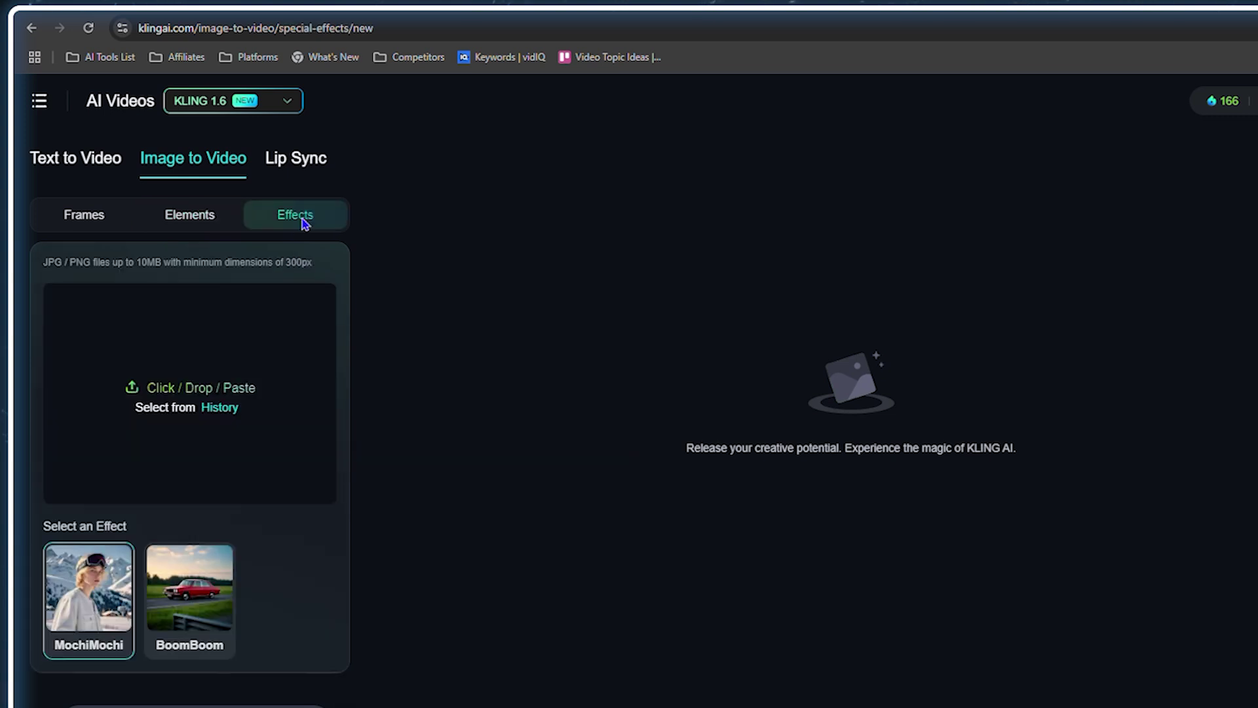
{"action": "left_click", "coordinate": [90, 225]}
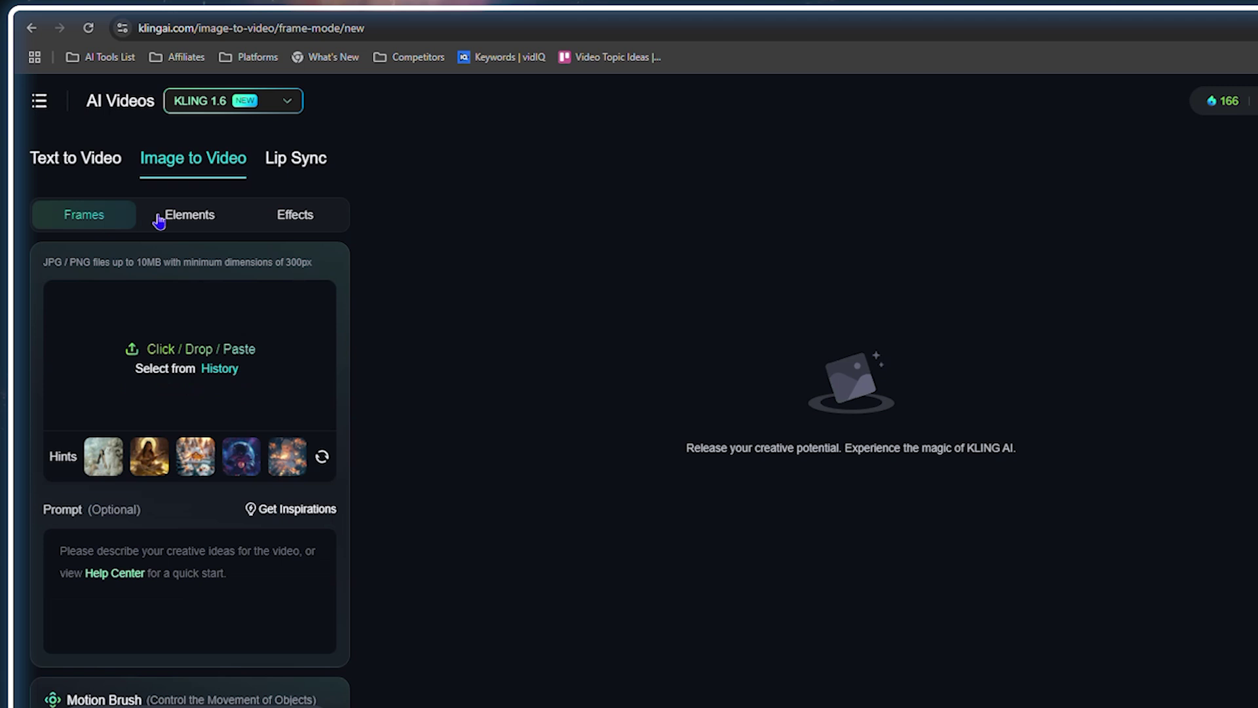
{"action": "left_click", "coordinate": [192, 221]}
{"action": "left_click", "coordinate": [104, 225]}
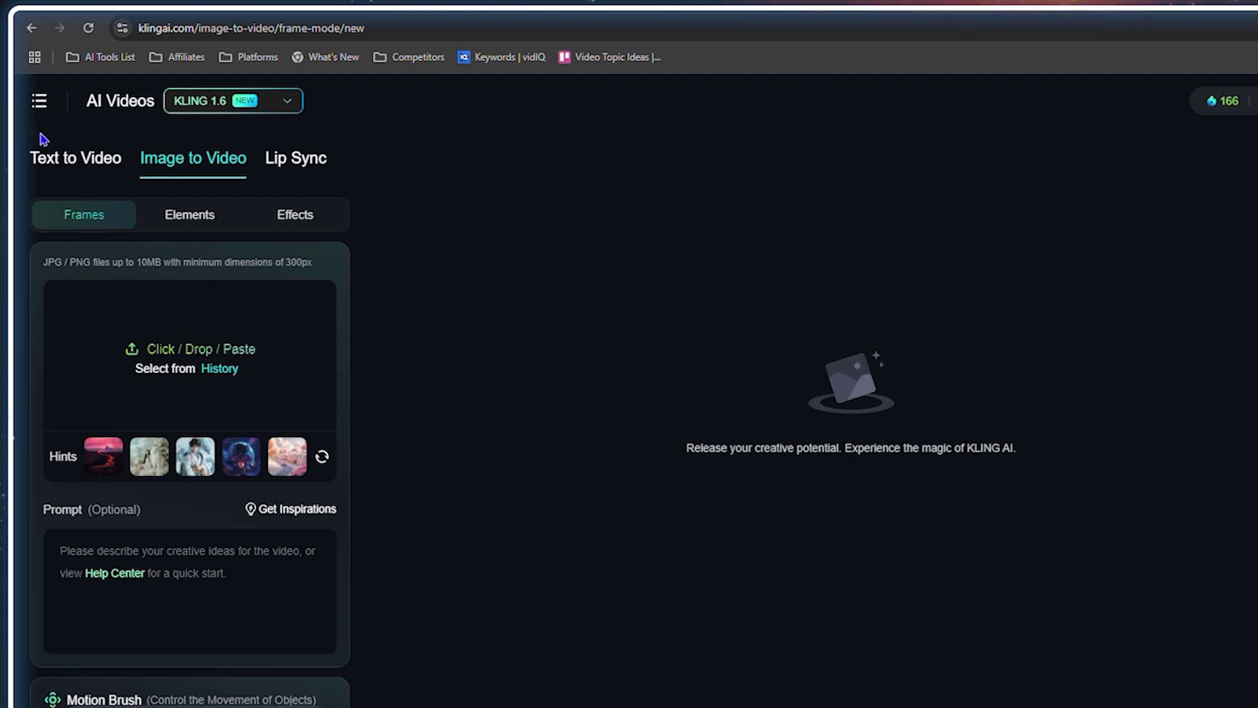
{"action": "left_click", "coordinate": [39, 101]}
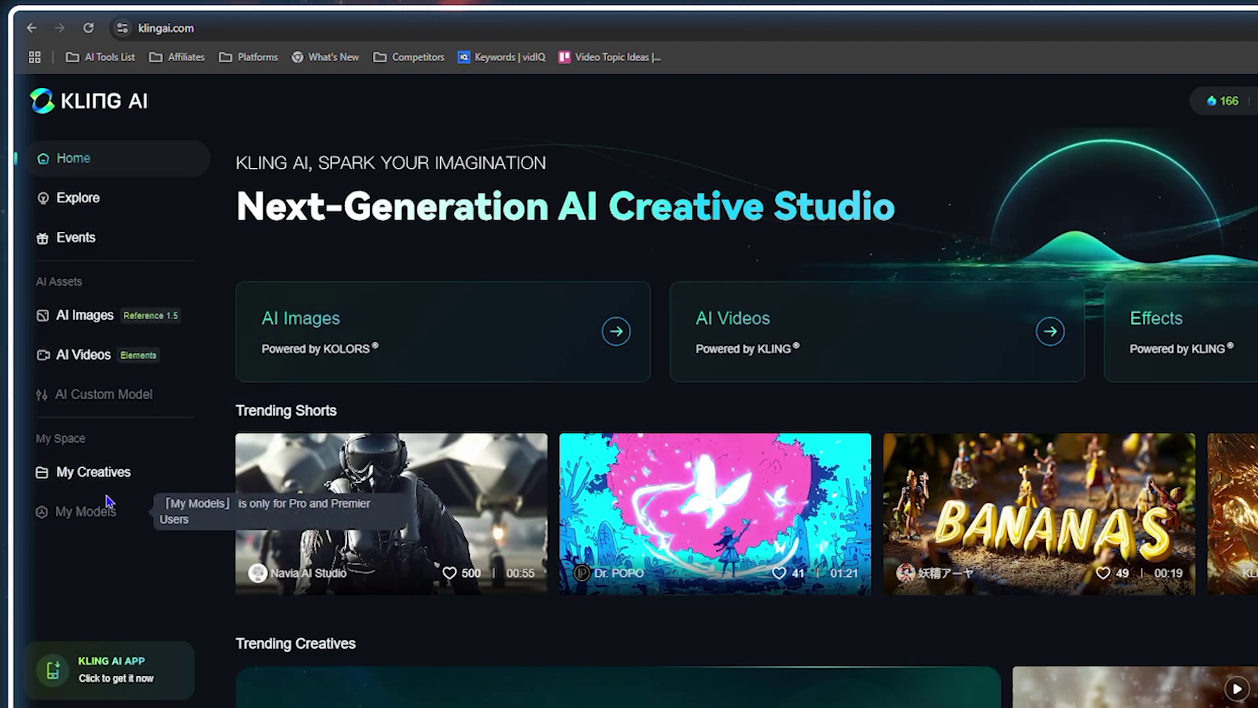
Open My Creatives to see the empty Assets tab
{"action": "left_click", "coordinate": [71, 479]}
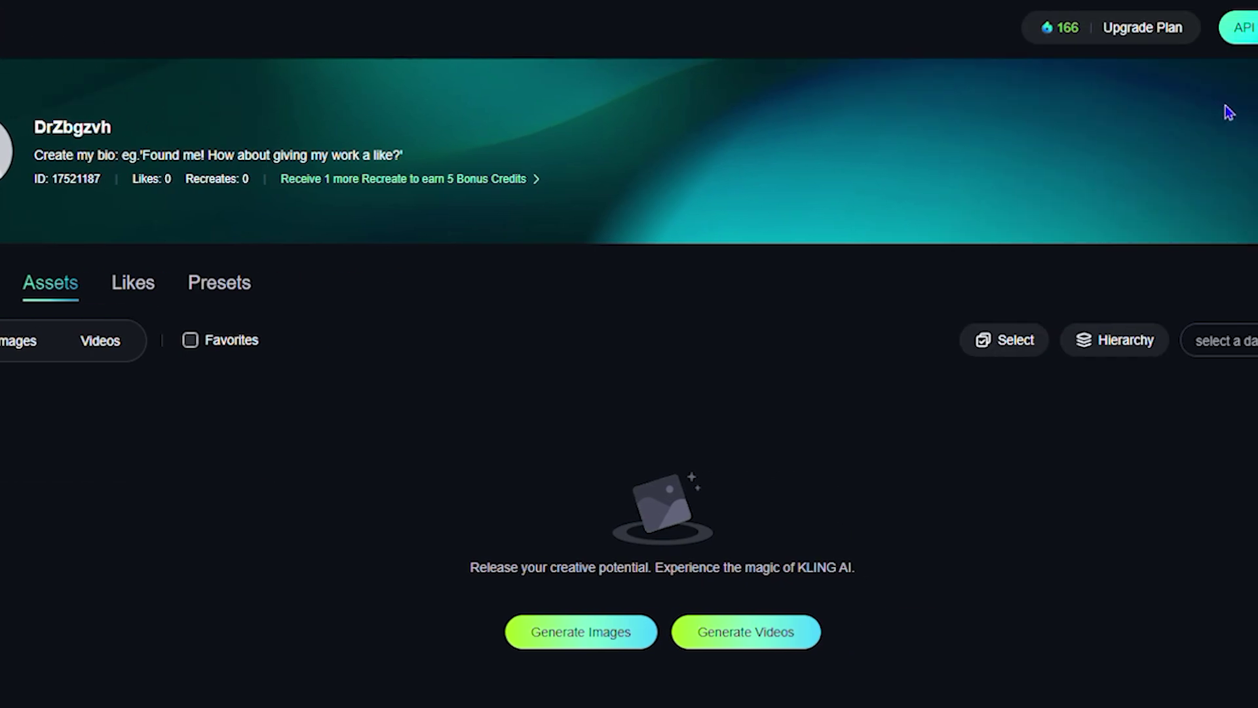
In Edit Profile, replace the display name and overwrite the biography with a new tagline
{"action": "left_click", "coordinate": [1181, 153]}
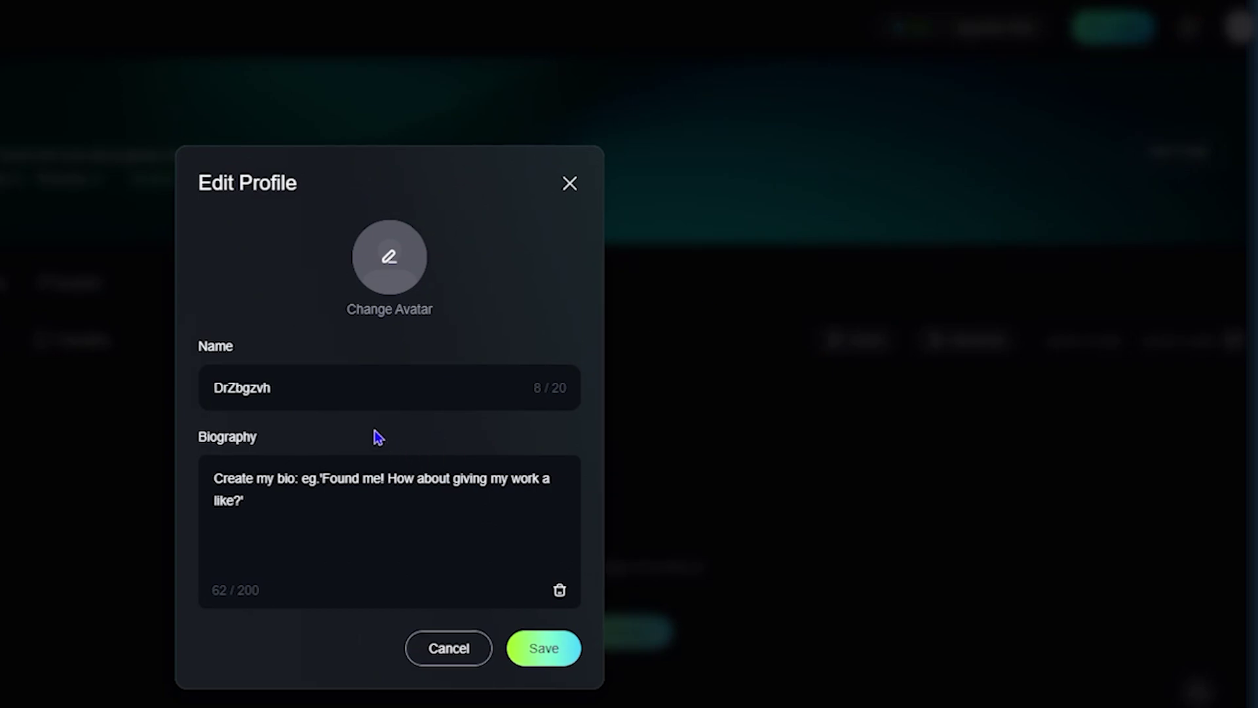
{"action": "double_click", "coordinate": [238, 390]}
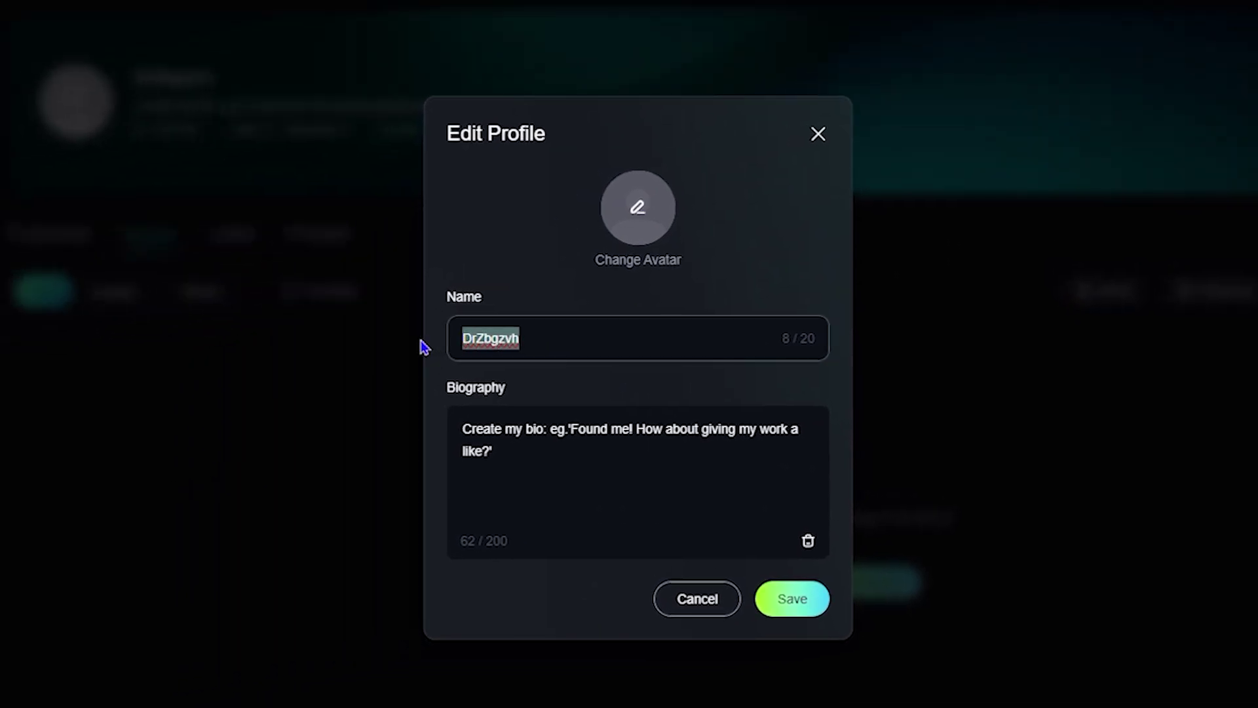
{"action": "type", "text": "Mi"}
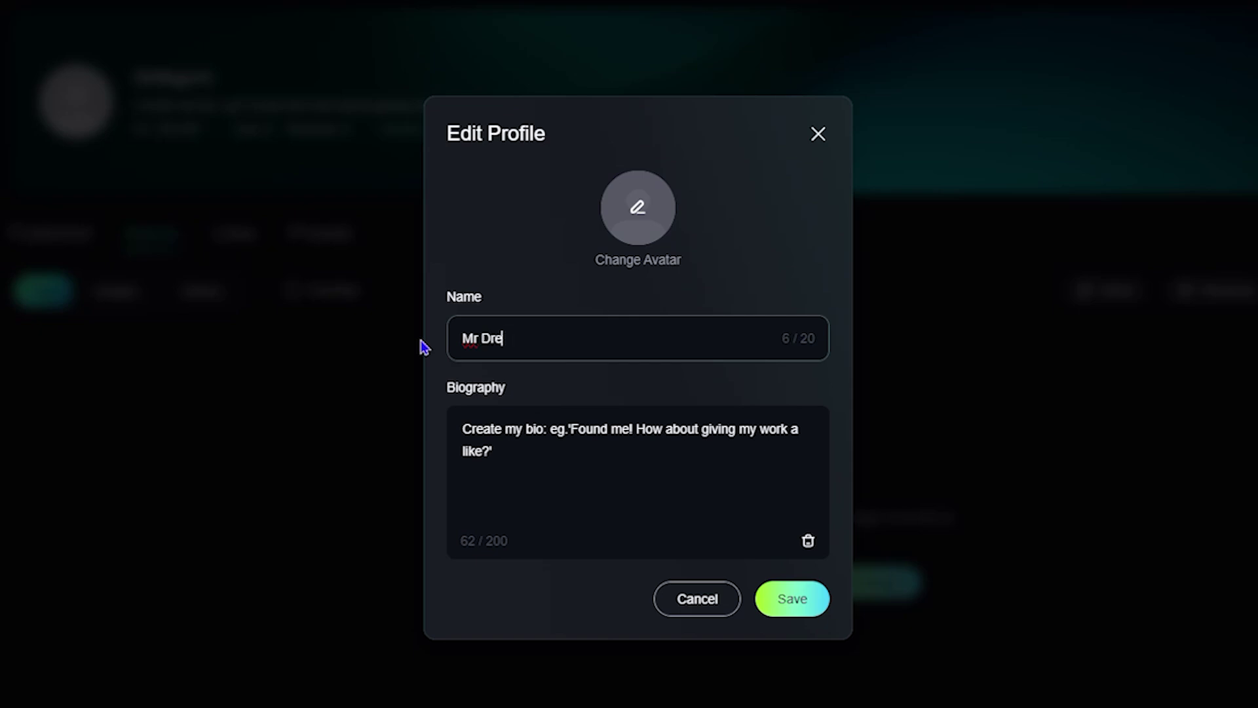
{"action": "left_click", "coordinate": [494, 433]}
{"action": "key", "text": "ctrl+a"}
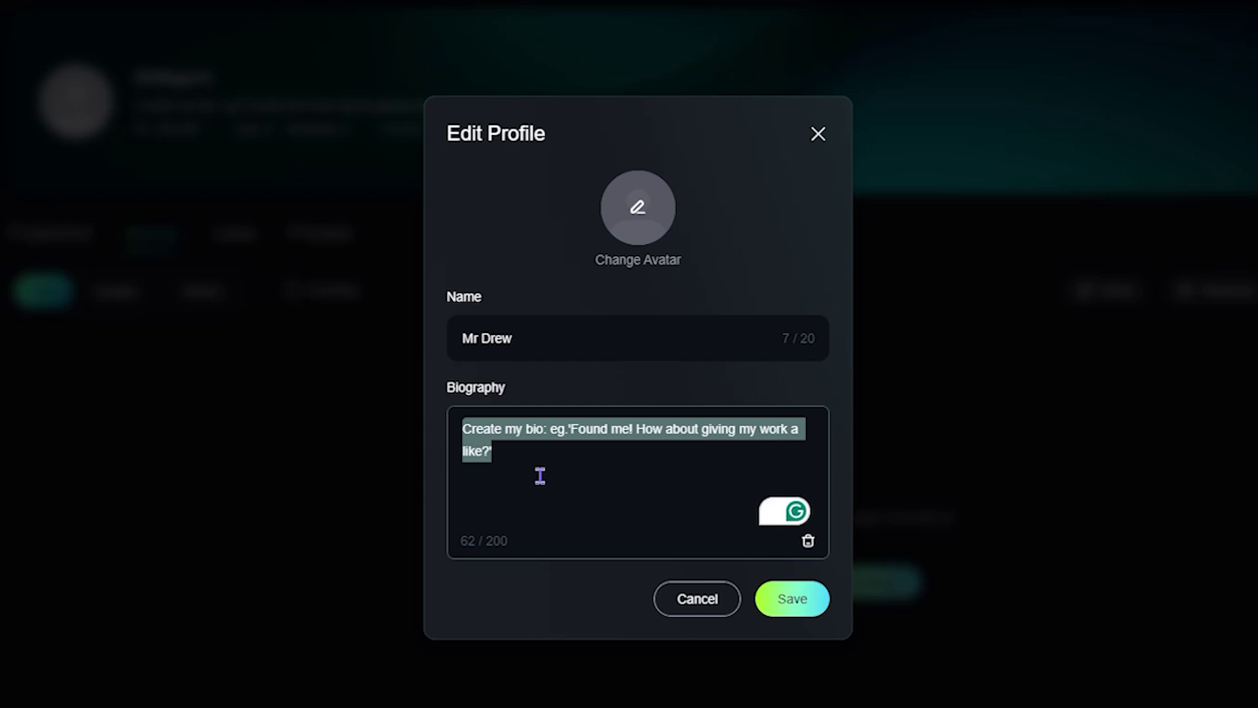
{"action": "type", "text": "Drew T"}
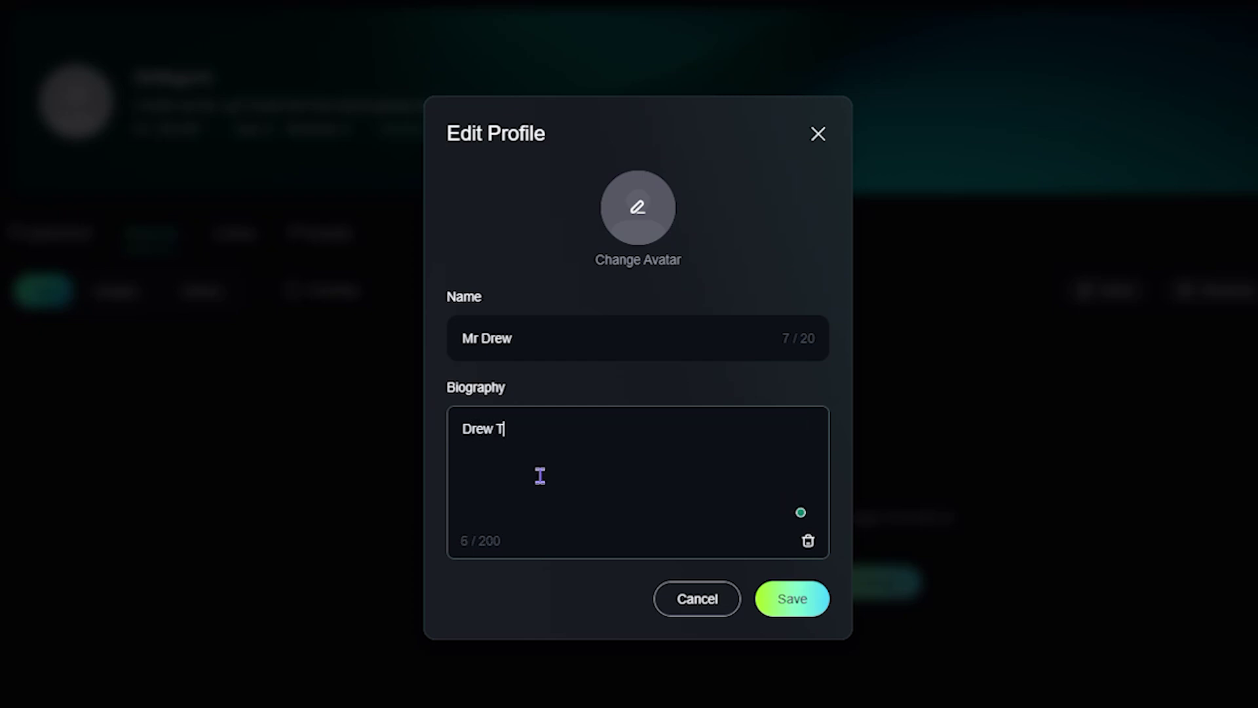
{"action": "type", "text": "utor"}
{"action": "type", "text": "rial"}
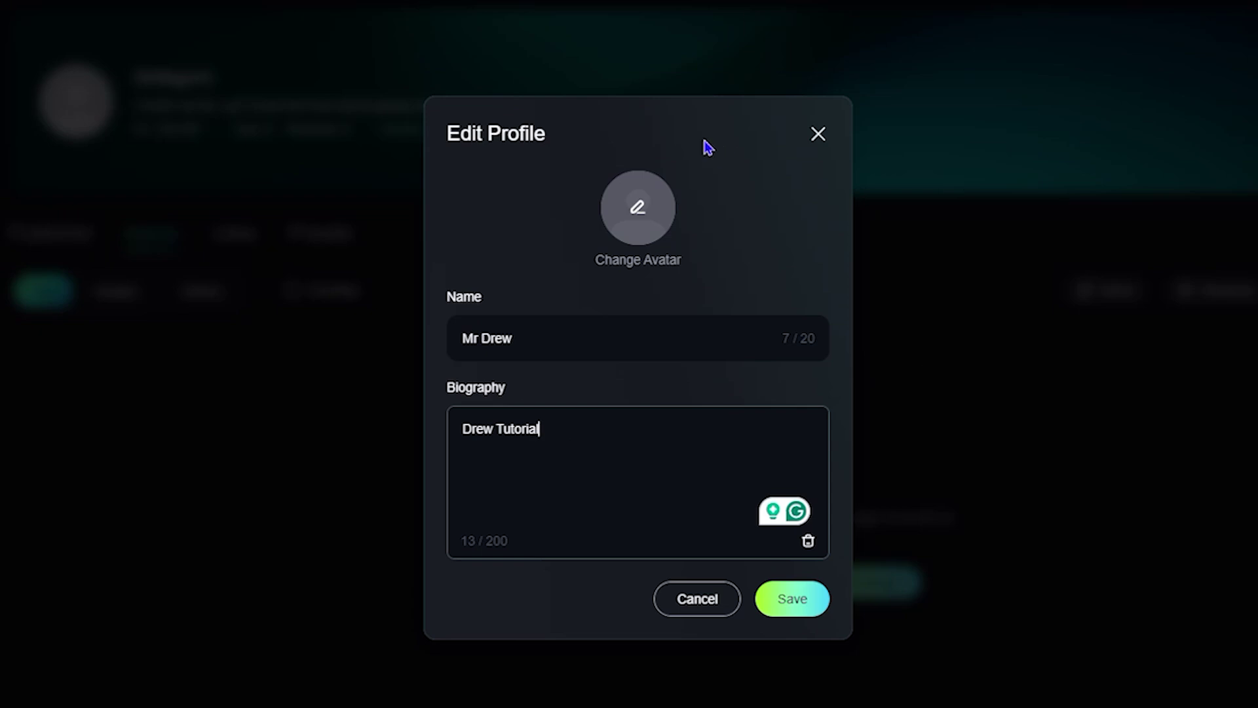
{"action": "left_click", "coordinate": [638, 214]}
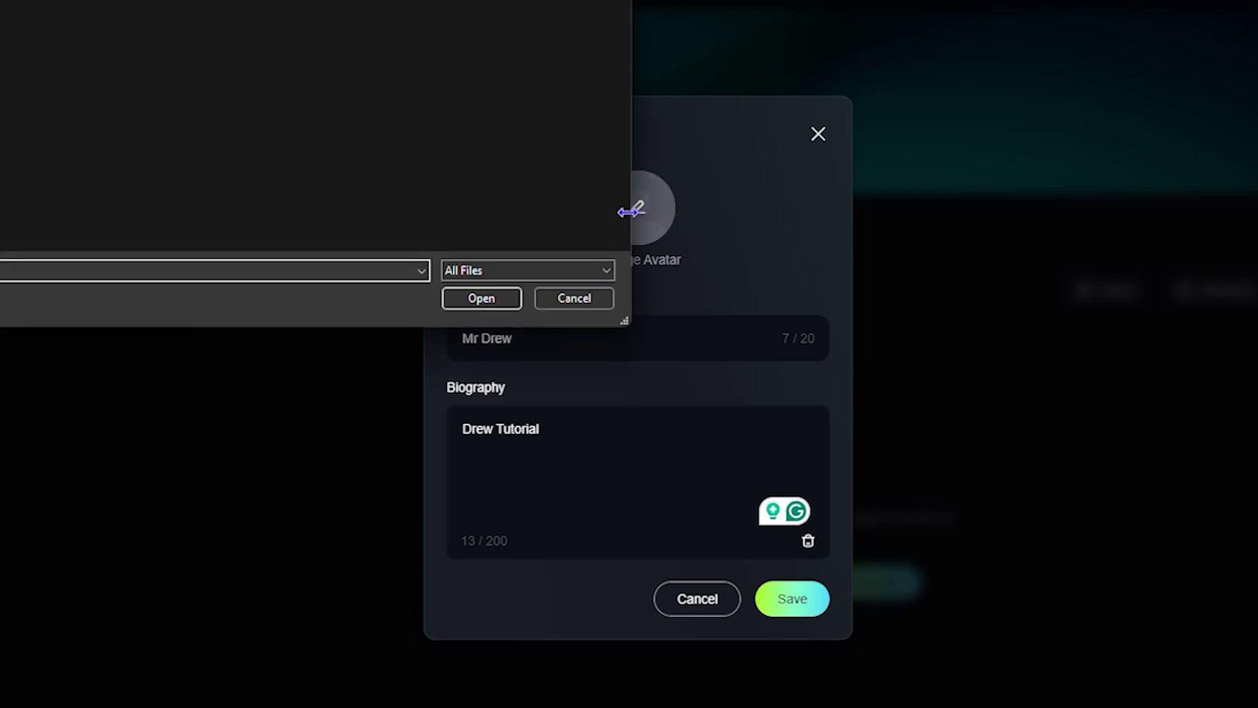
{"action": "scroll", "coordinate": [503, 271], "scroll_direction": "down", "scroll_amount": 10}
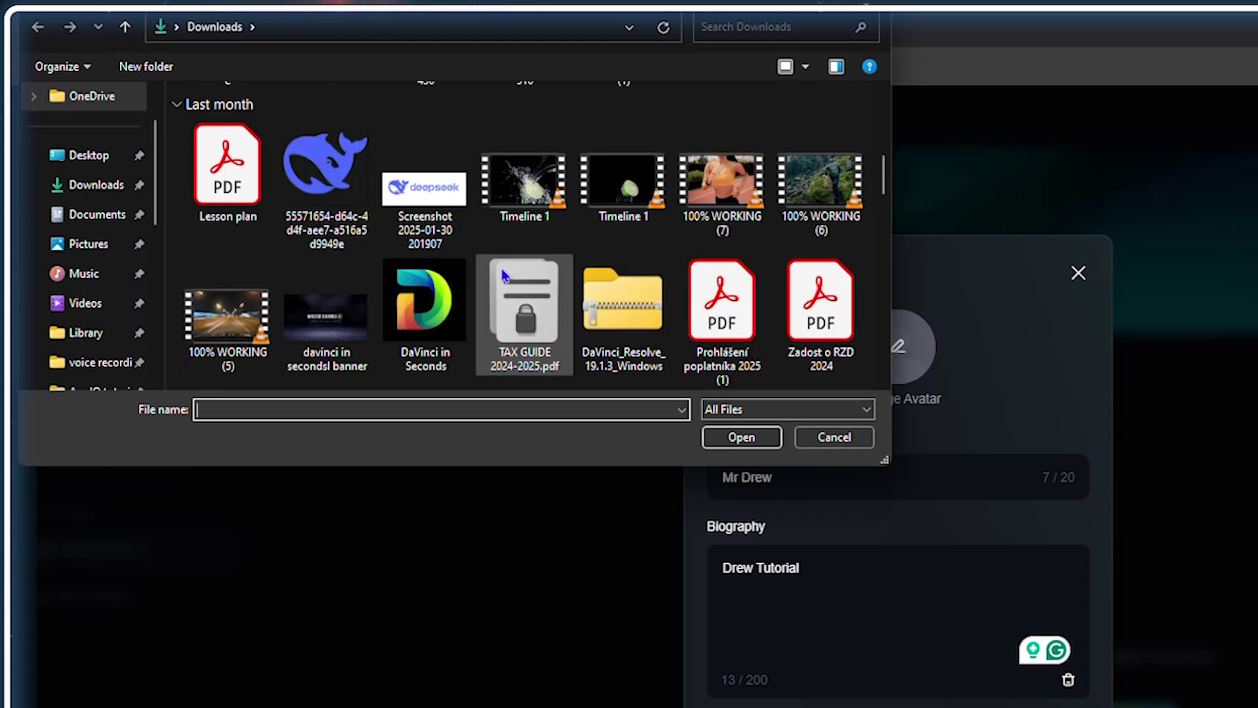
{"action": "scroll", "coordinate": [616, 274], "scroll_direction": "down", "scroll_amount": 10}
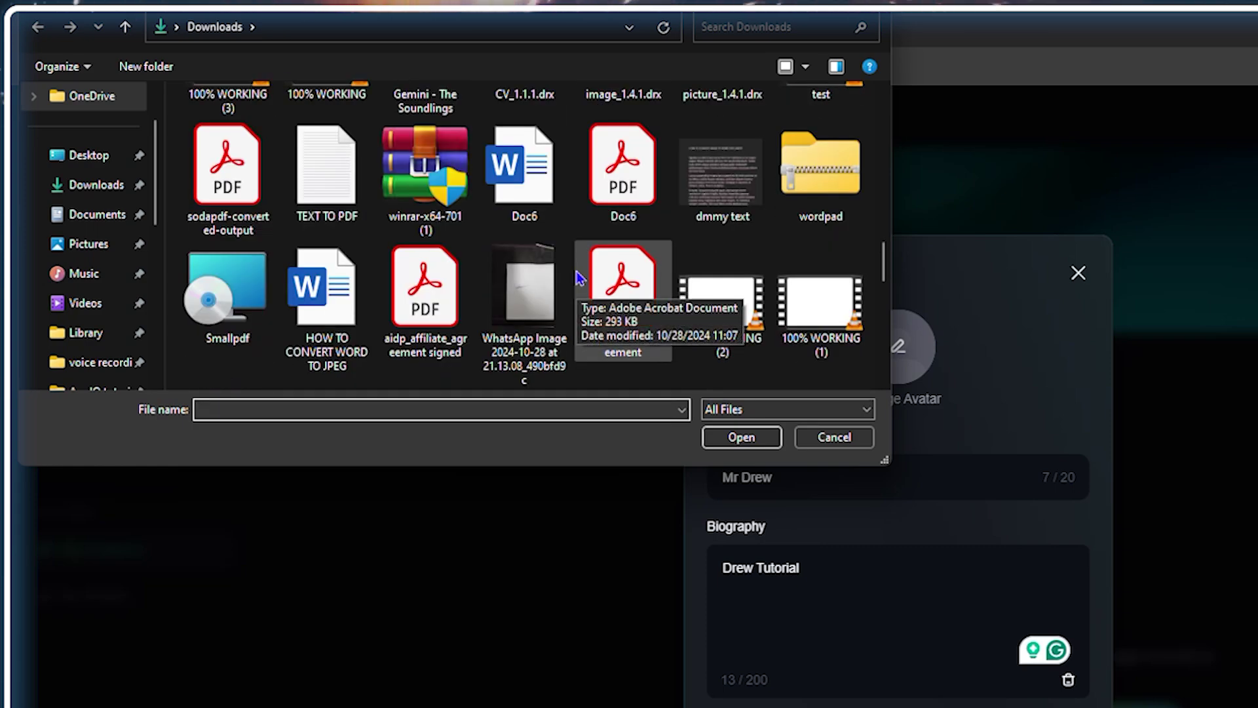
{"action": "scroll", "coordinate": [273, 300], "scroll_direction": "down", "scroll_amount": 5}
{"action": "scroll", "coordinate": [576, 281], "scroll_direction": "down", "scroll_amount": 5}
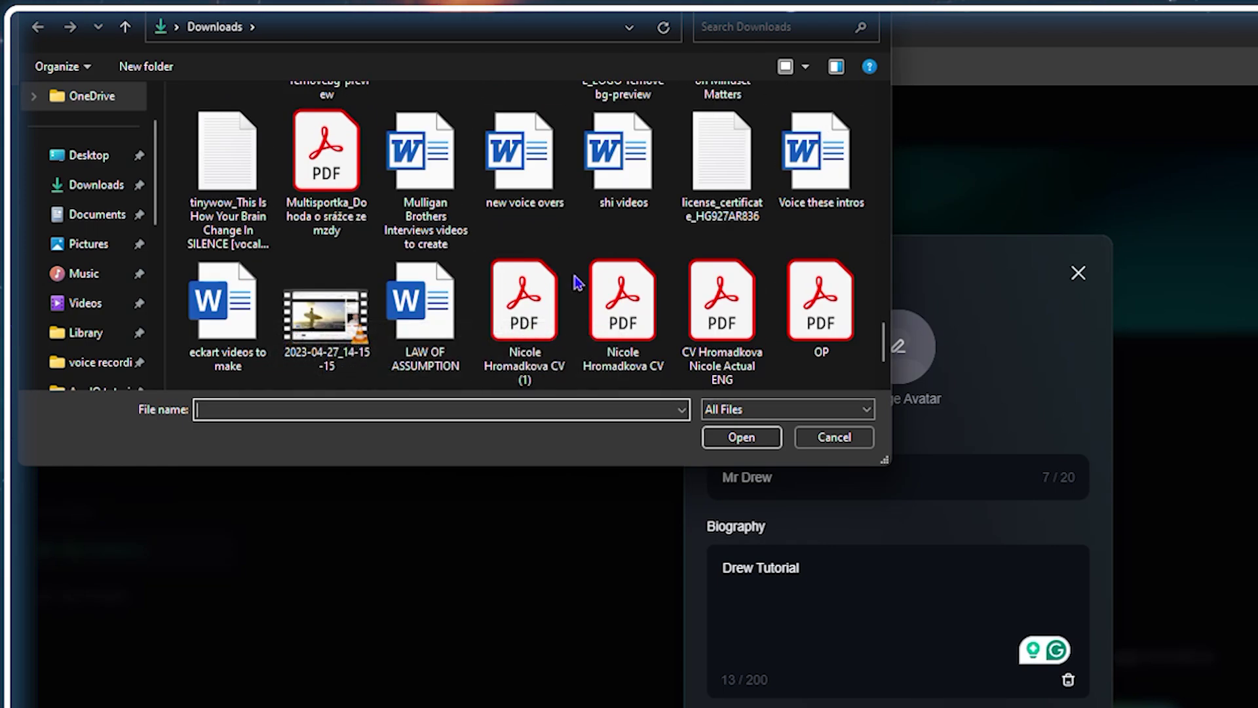
{"action": "scroll", "coordinate": [576, 278], "scroll_direction": "up", "scroll_amount": 8}
{"action": "scroll", "coordinate": [575, 281], "scroll_direction": "up", "scroll_amount": 6}
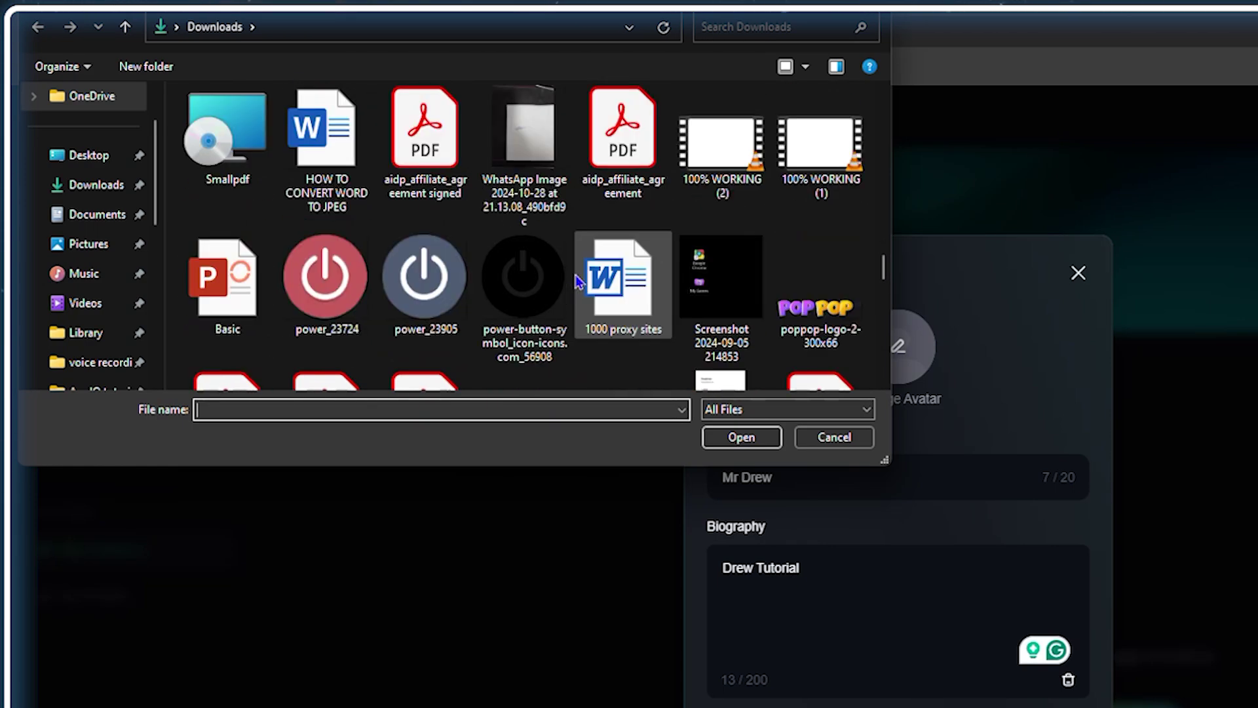
{"action": "scroll", "coordinate": [576, 279], "scroll_direction": "down", "scroll_amount": 10}
{"action": "scroll", "coordinate": [575, 273], "scroll_direction": "down", "scroll_amount": 12}
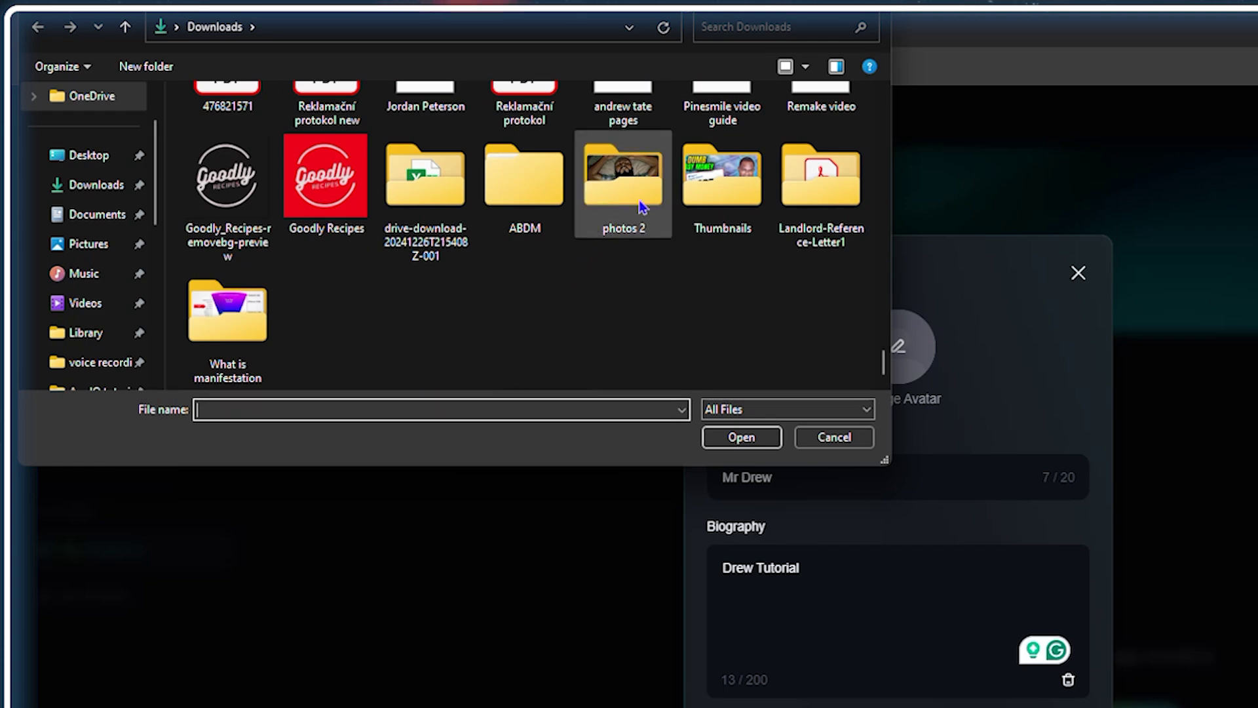
{"action": "double_click", "coordinate": [651, 197]}
{"action": "left_click", "coordinate": [538, 190]}
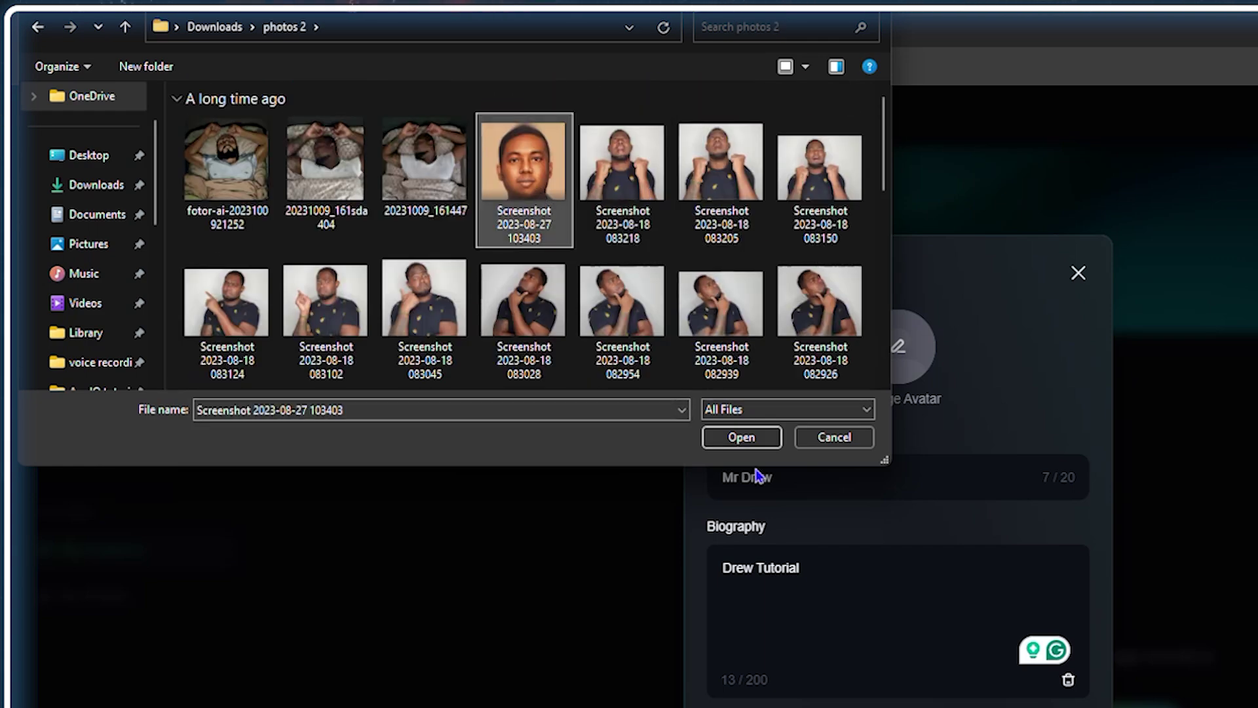
{"action": "left_click", "coordinate": [775, 448]}
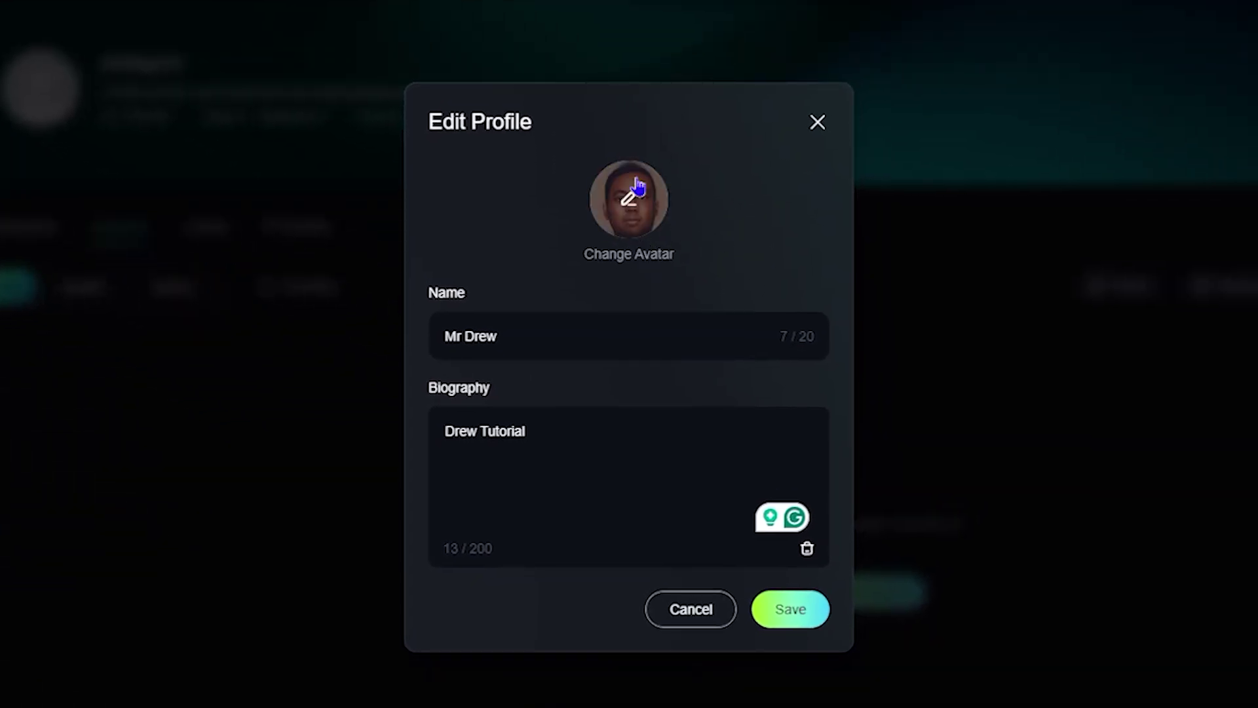
Save the profile changes, then view and close the notifications panel
{"action": "left_click", "coordinate": [800, 620]}
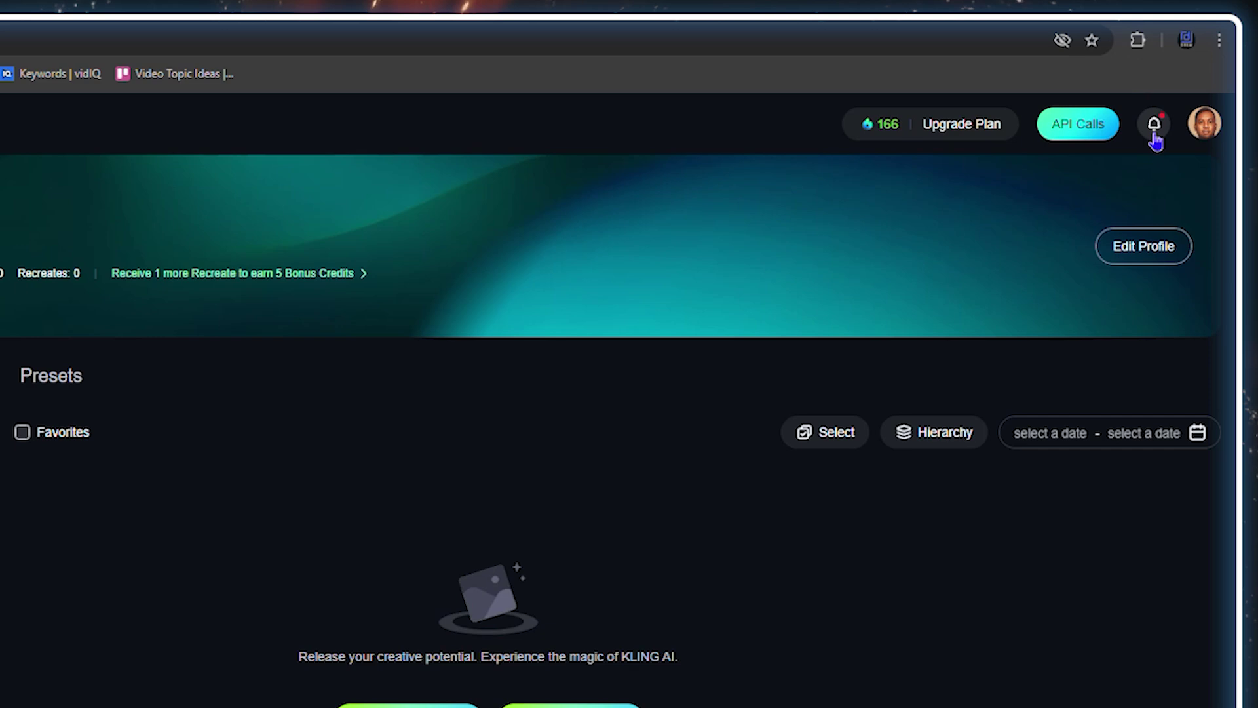
{"action": "mouse_move", "coordinate": [1216, 120]}
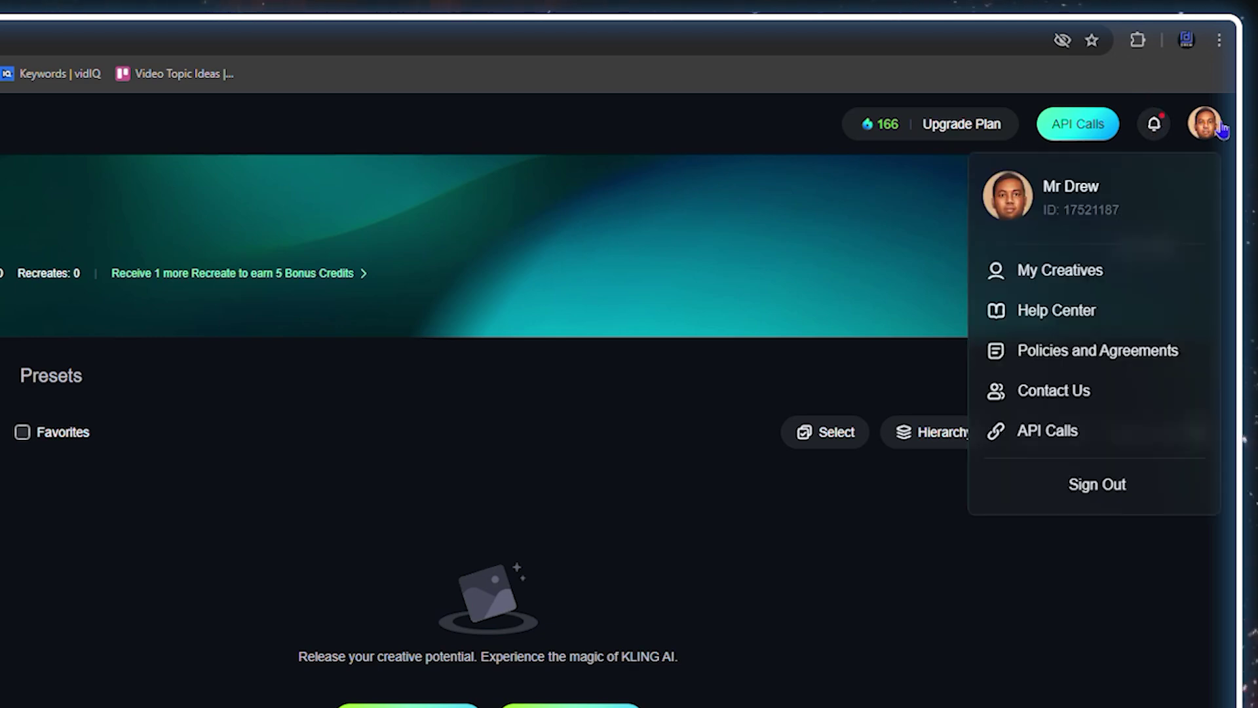
{"action": "left_click", "coordinate": [1153, 126]}
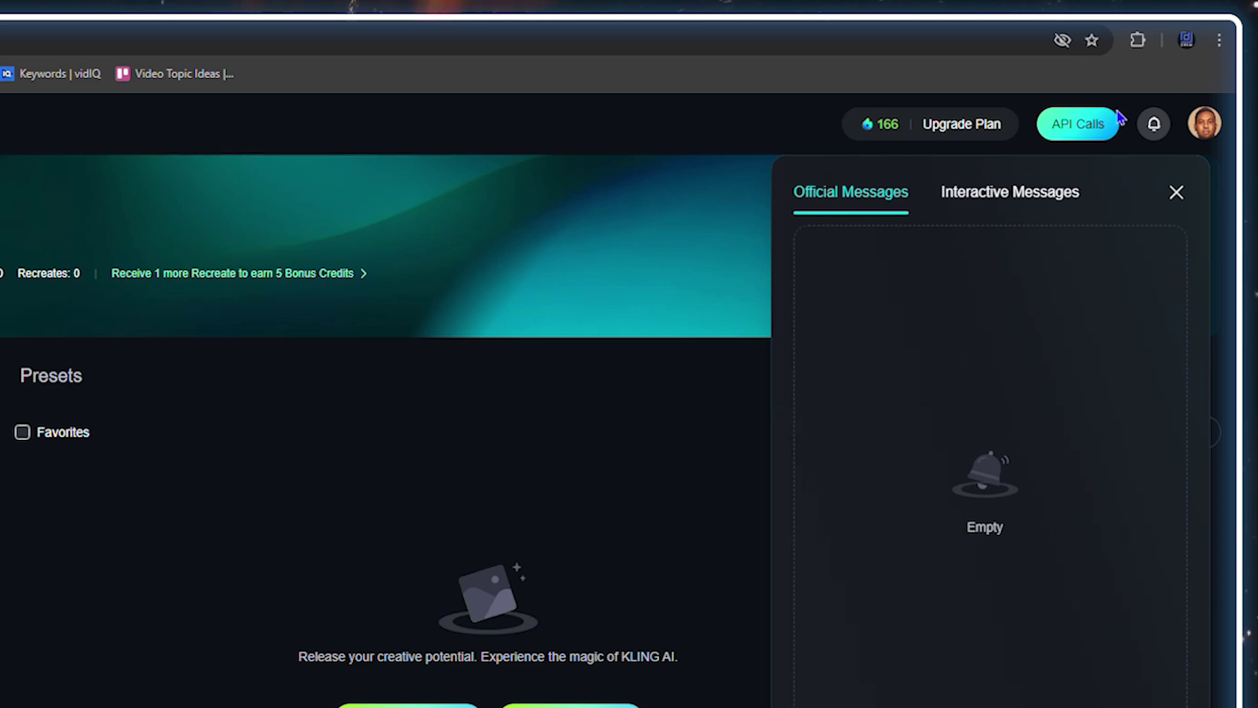
{"action": "left_click", "coordinate": [729, 150]}
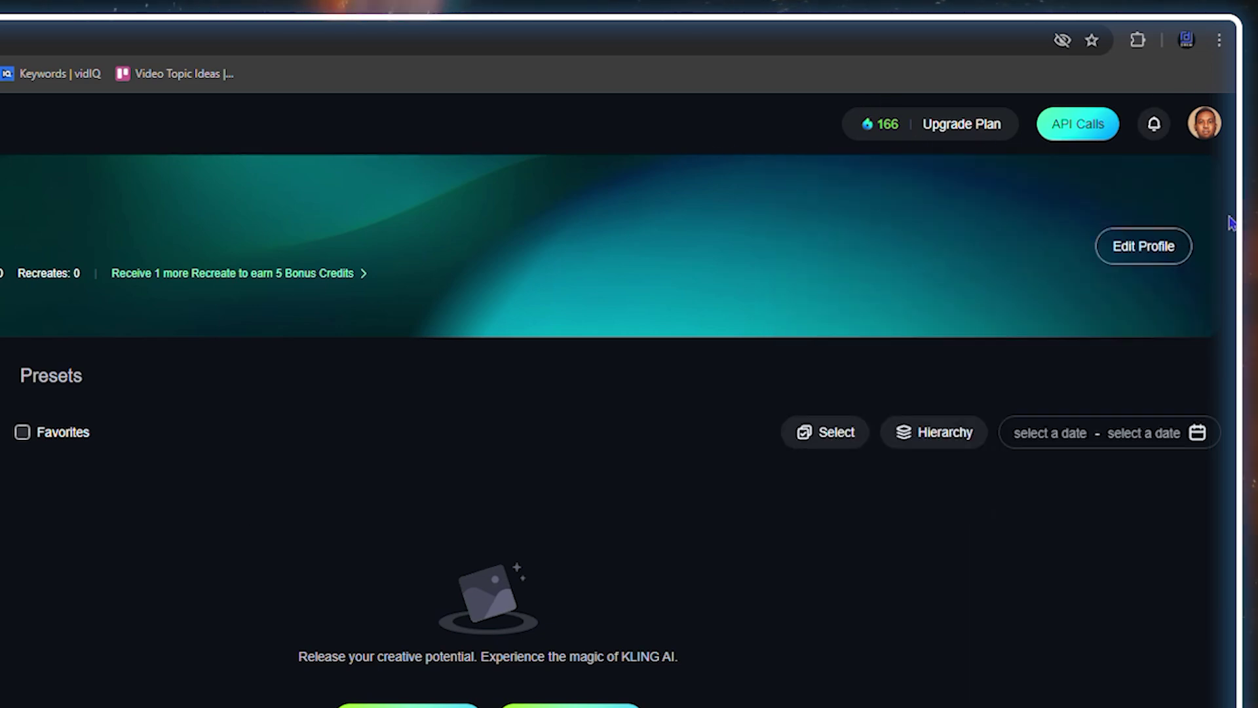
Highlight the account ID in the profile menu and open the membership plans page
{"action": "mouse_move", "coordinate": [1205, 129]}
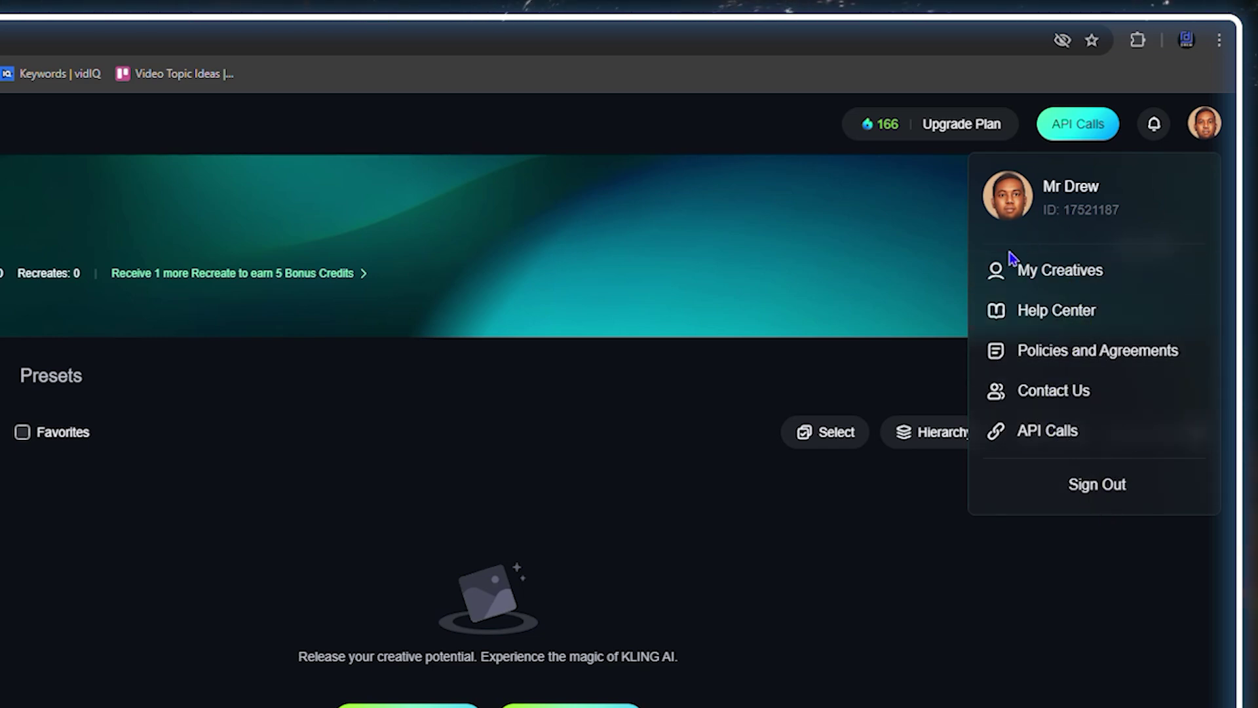
{"action": "left_click_drag", "start_coordinate": [1124, 216], "coordinate": [1048, 216]}
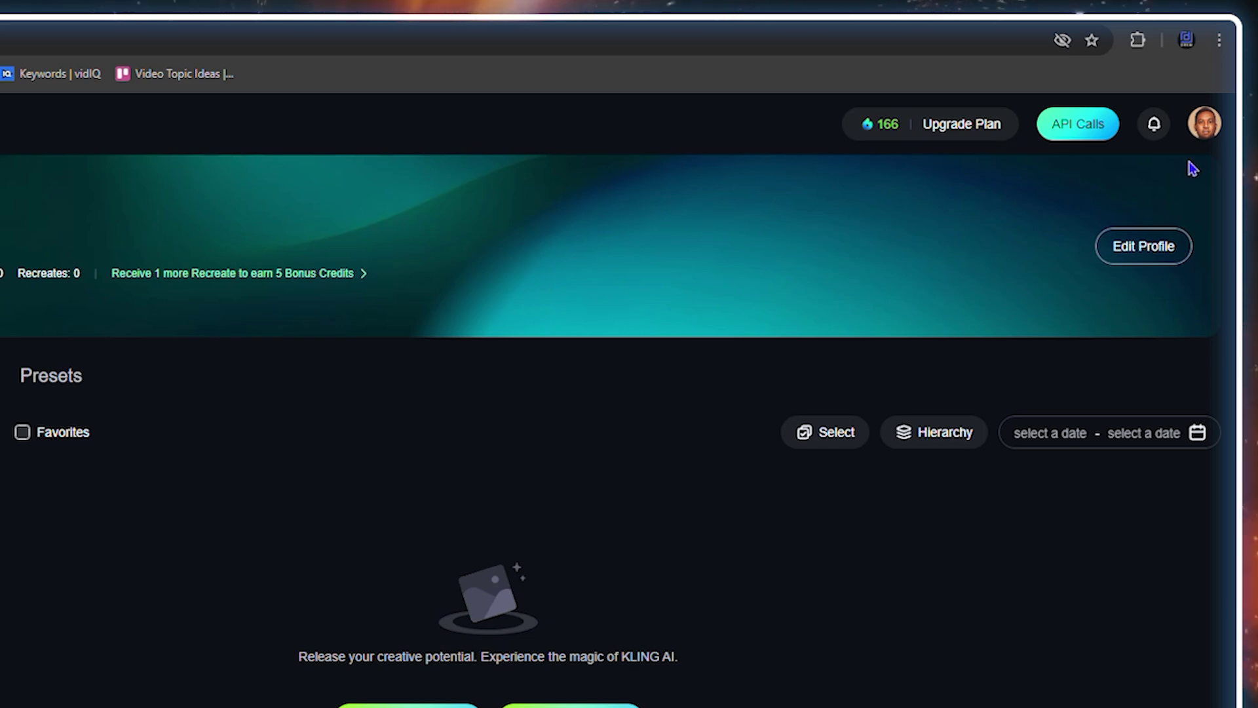
{"action": "left_click", "coordinate": [968, 124]}
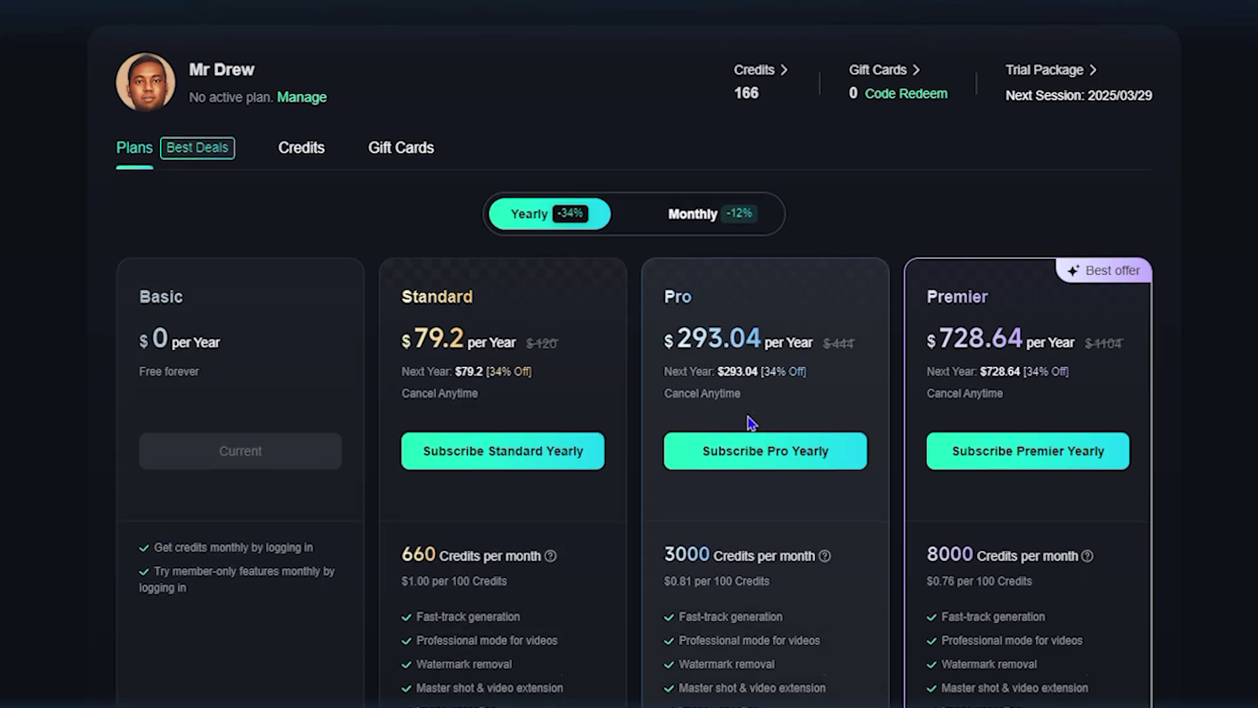
Scroll through the yearly Basic, Standard, Pro and Premier plan cards
{"action": "scroll", "coordinate": [880, 396], "scroll_direction": "down", "scroll_amount": 7}
{"action": "scroll", "coordinate": [584, 486], "scroll_direction": "up", "scroll_amount": 7}
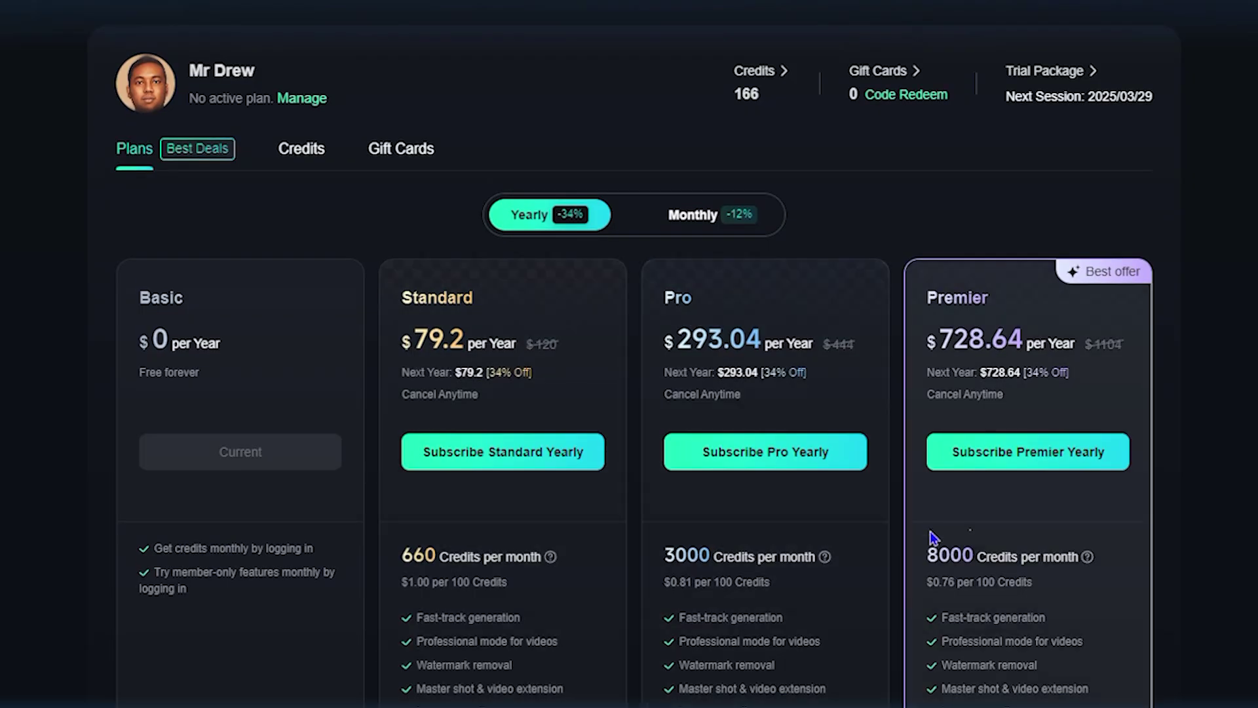
{"action": "scroll", "coordinate": [933, 537], "scroll_direction": "down", "scroll_amount": 8}
{"action": "scroll", "coordinate": [980, 373], "scroll_direction": "up", "scroll_amount": 8}
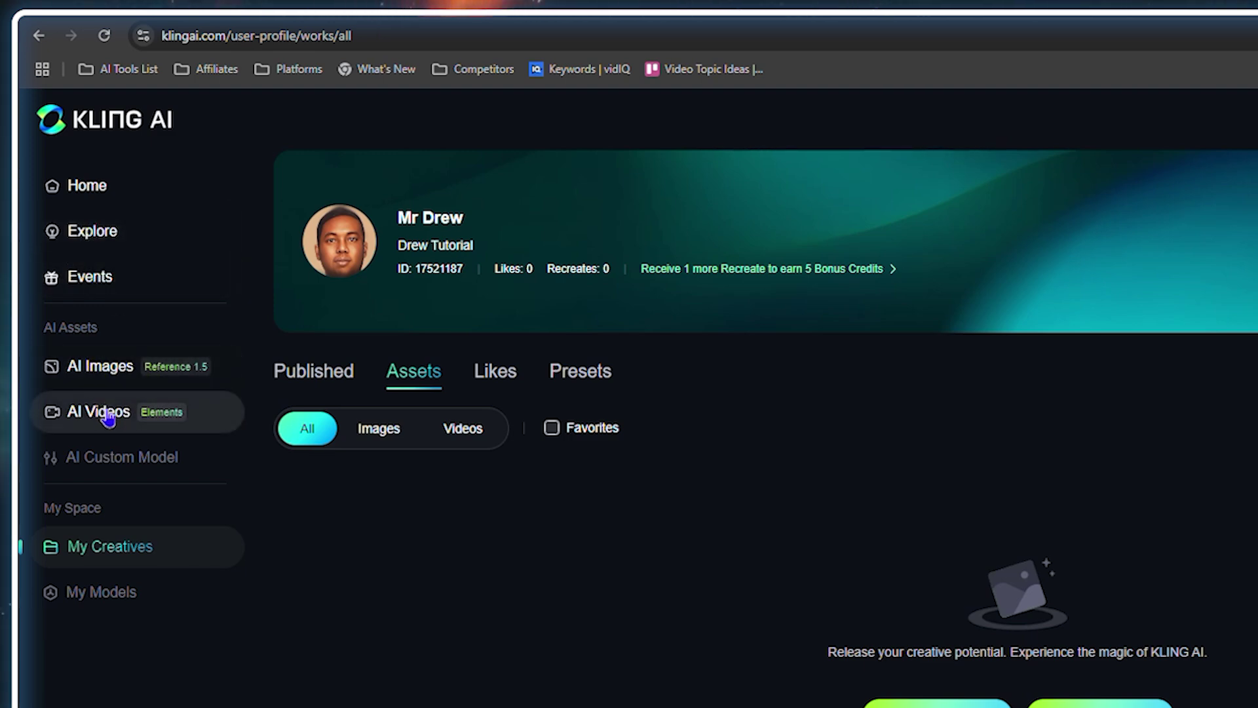
Go to Home, scroll the gallery and open the 'easter bunny' video's details
{"action": "left_click", "coordinate": [97, 204]}
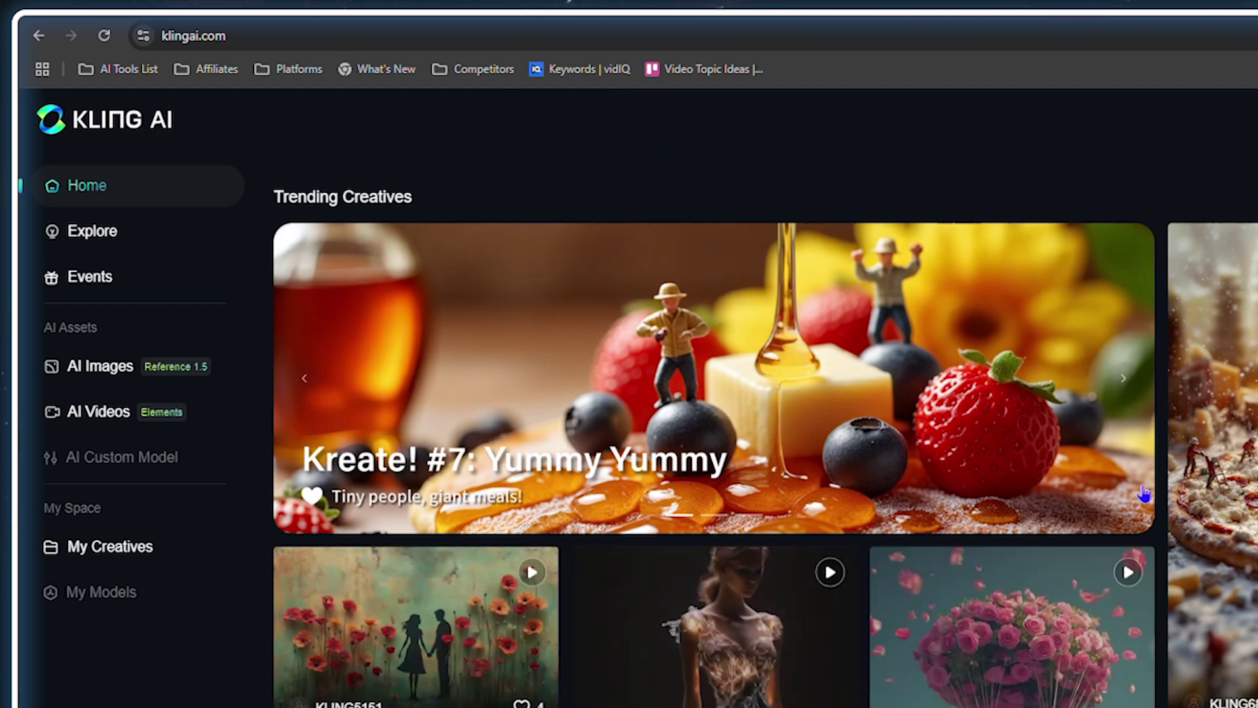
{"action": "scroll", "coordinate": [1090, 506], "scroll_direction": "down", "scroll_amount": 5}
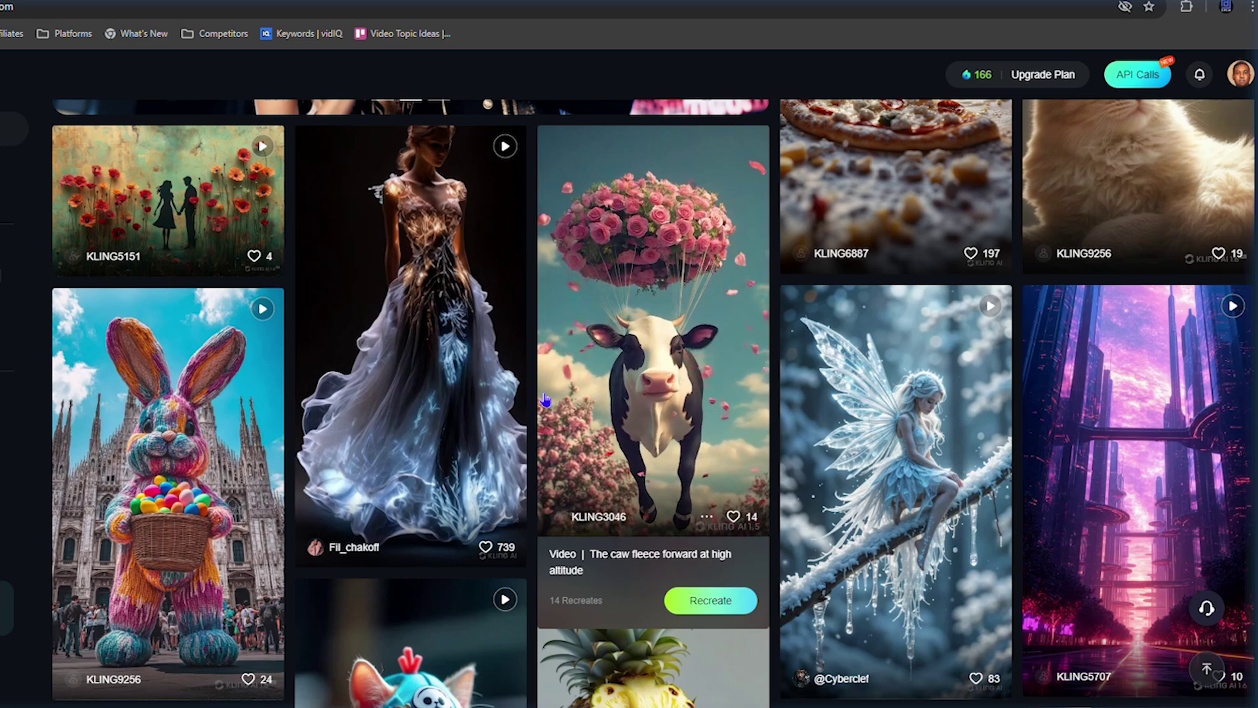
{"action": "scroll", "coordinate": [173, 406], "scroll_direction": "down", "scroll_amount": 2}
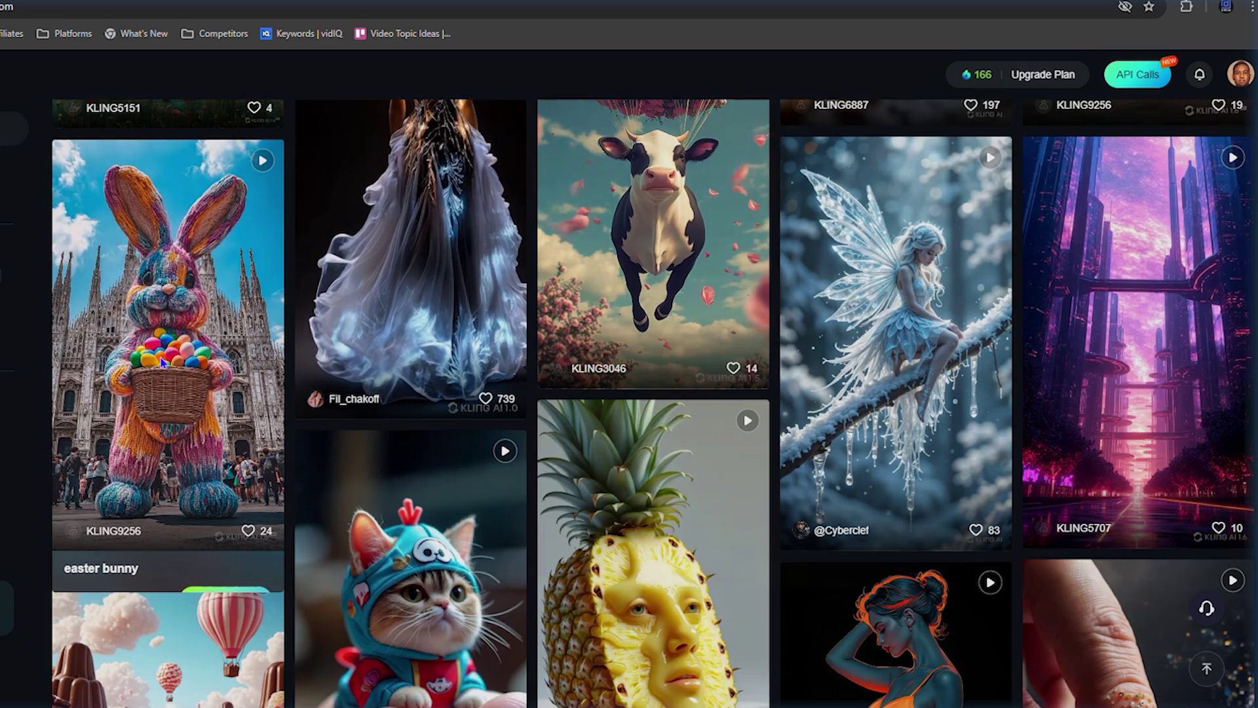
{"action": "left_click", "coordinate": [162, 362]}
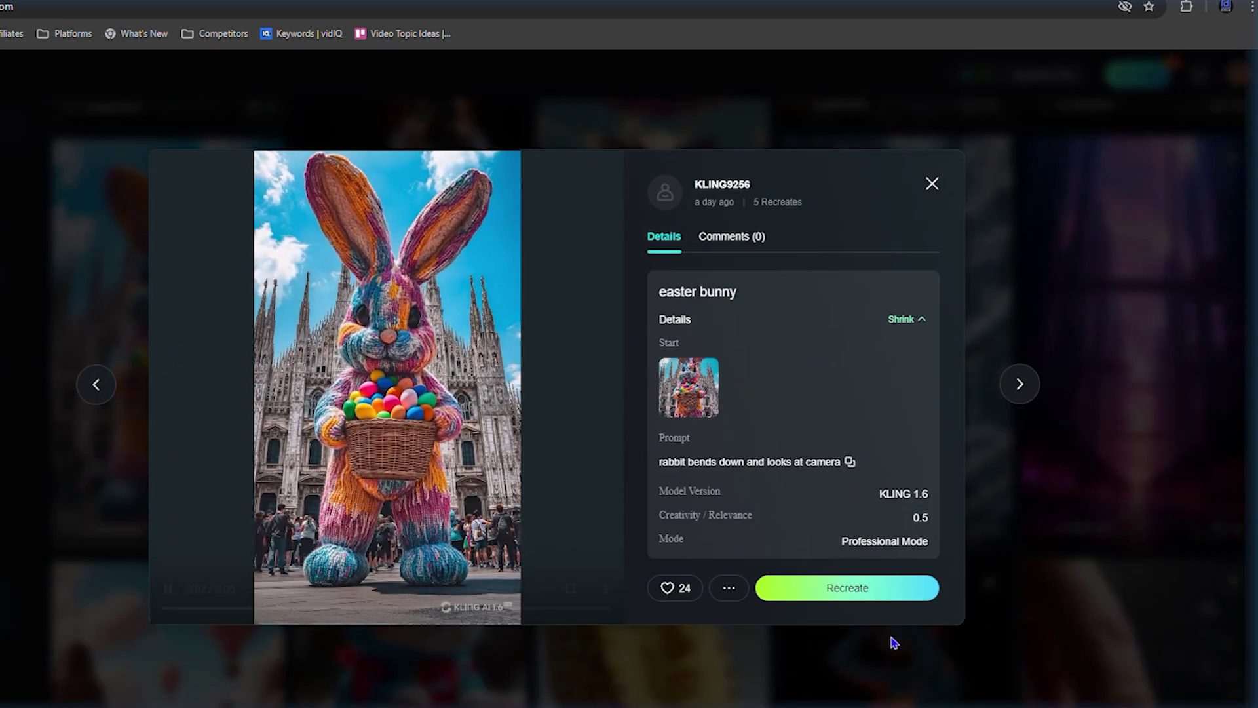
Recreate the easter bunny video, then view Elements and Effects modes (MochiMochi, BoomBoom)
{"action": "left_click", "coordinate": [828, 593]}
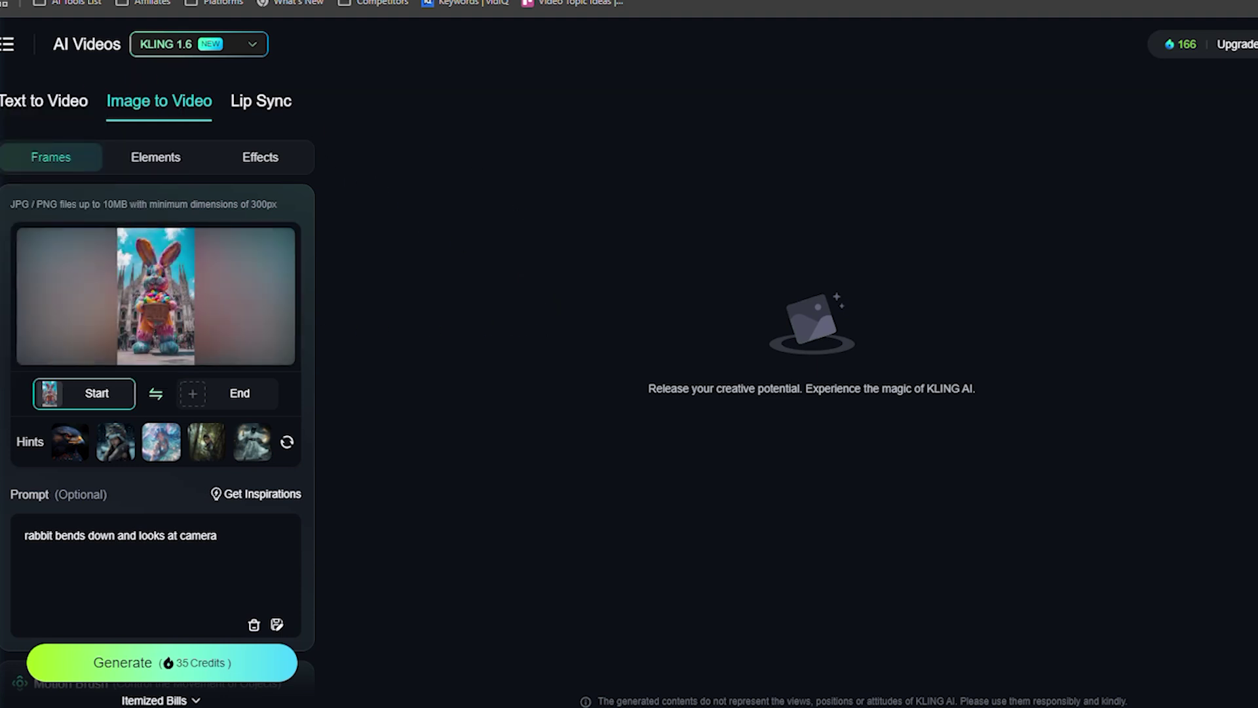
{"action": "mouse_move", "coordinate": [111, 346]}
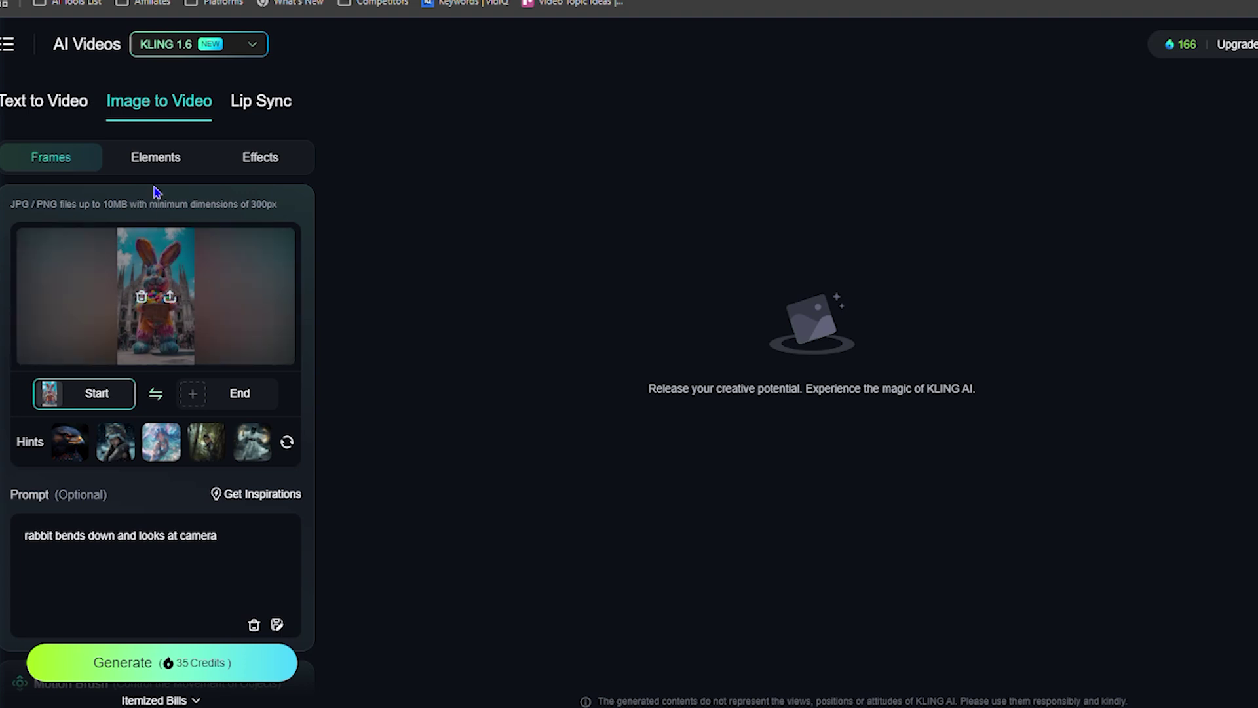
{"action": "left_click", "coordinate": [157, 160]}
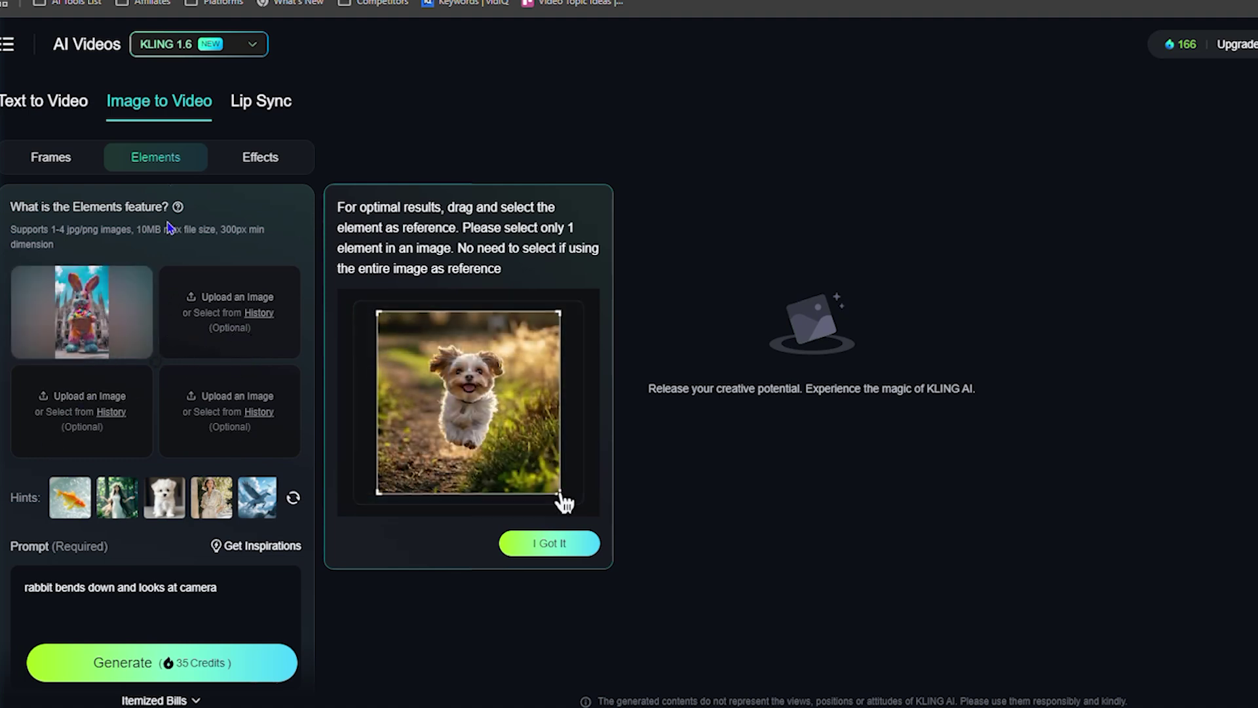
{"action": "left_click", "coordinate": [266, 158]}
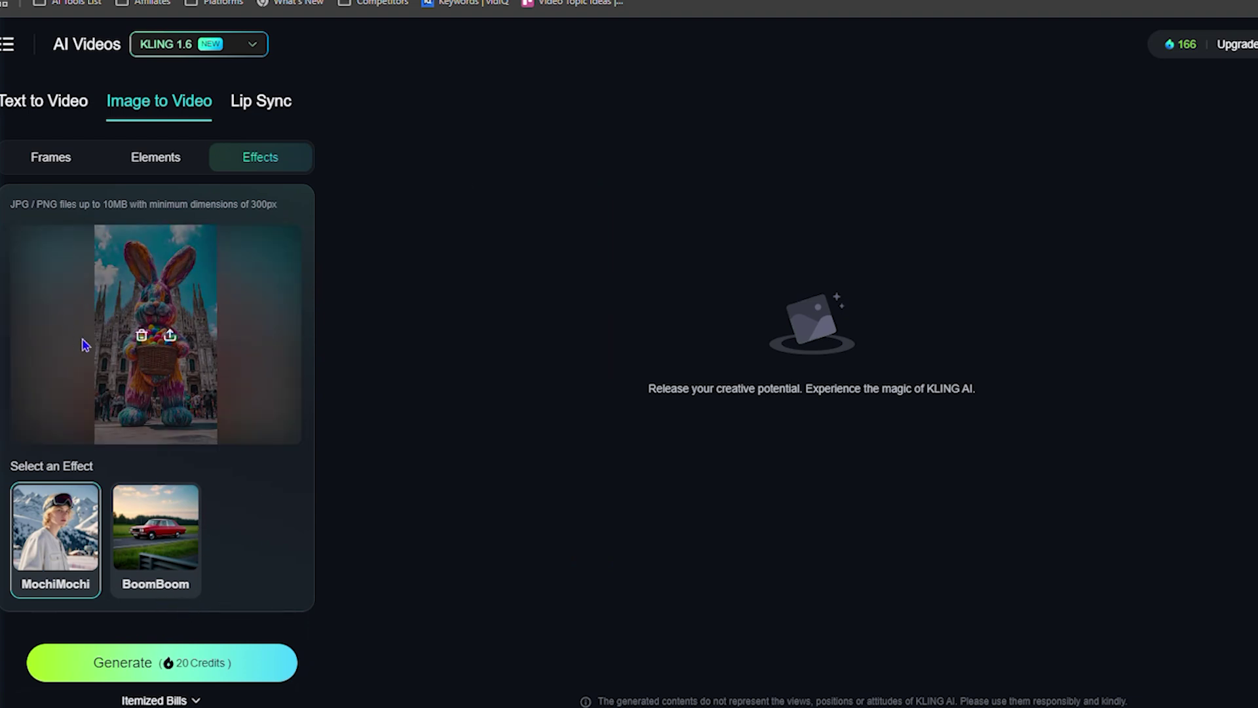
Switch to Frames mode and select parts of the 'rabbit bends down and looks at camera' prompt
{"action": "left_click", "coordinate": [69, 168]}
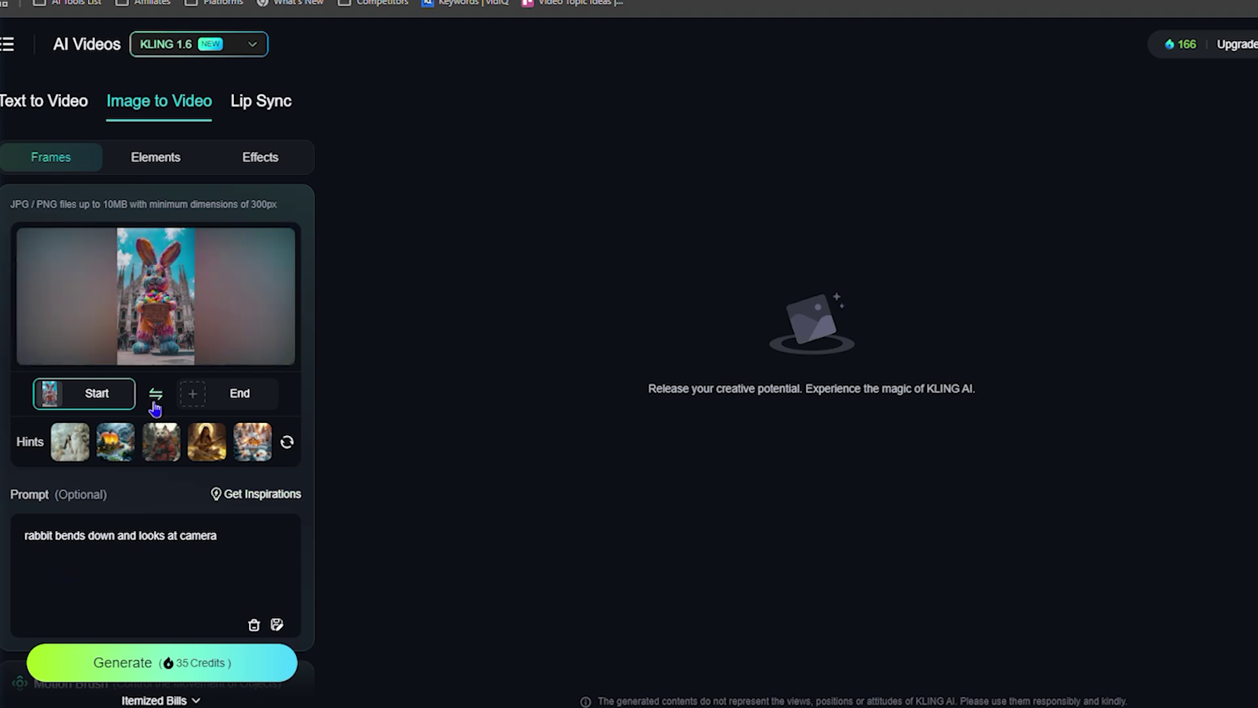
{"action": "mouse_move", "coordinate": [116, 441]}
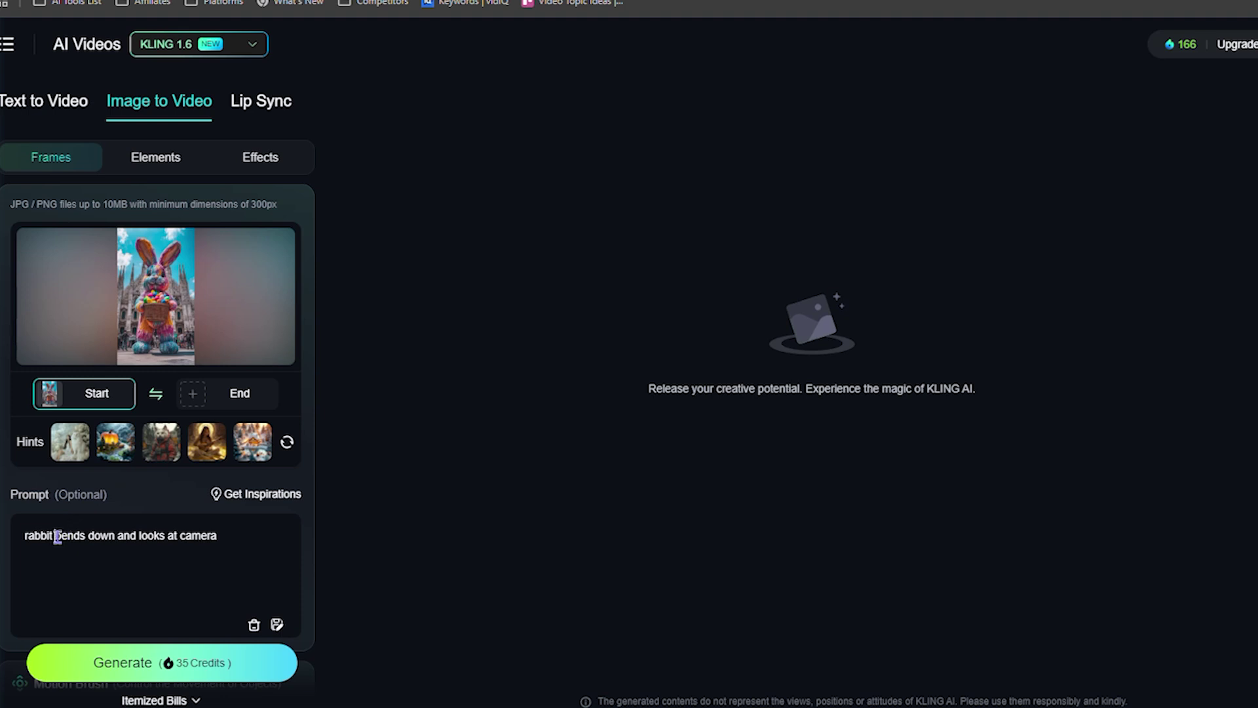
{"action": "left_click_drag", "start_coordinate": [226, 544], "coordinate": [31, 547]}
{"action": "left_click", "coordinate": [106, 574]}
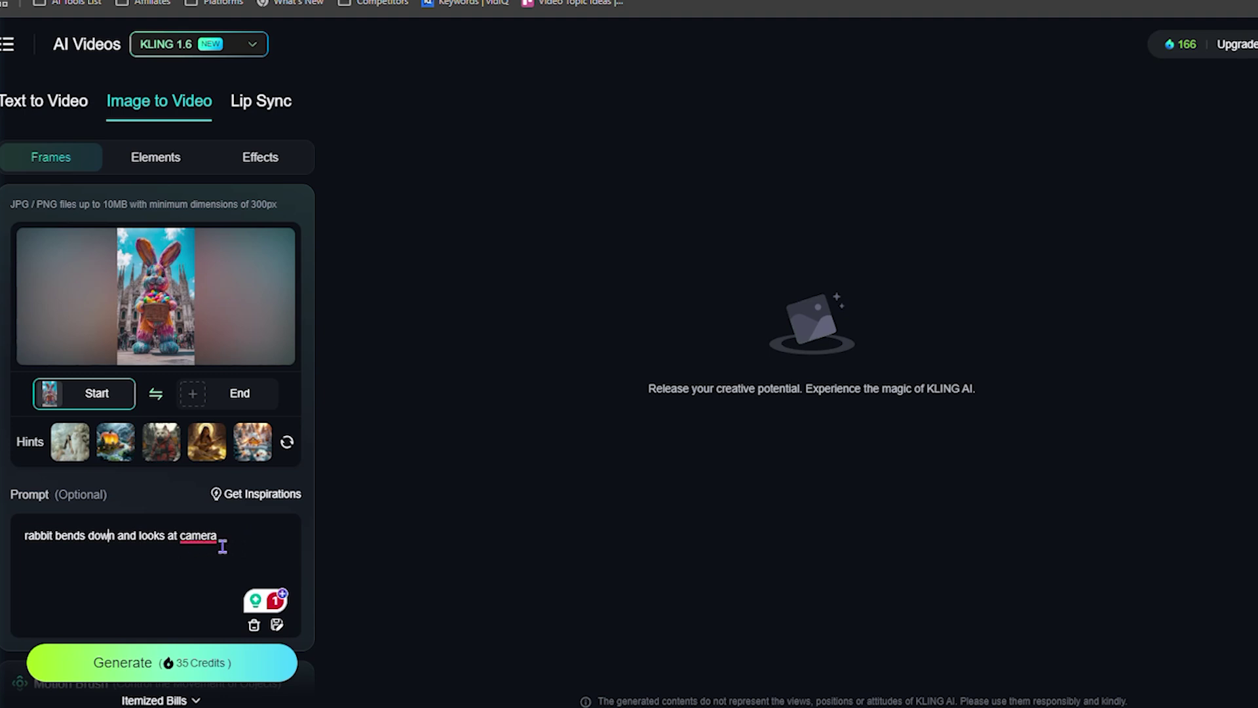
{"action": "left_click_drag", "start_coordinate": [221, 538], "coordinate": [138, 534]}
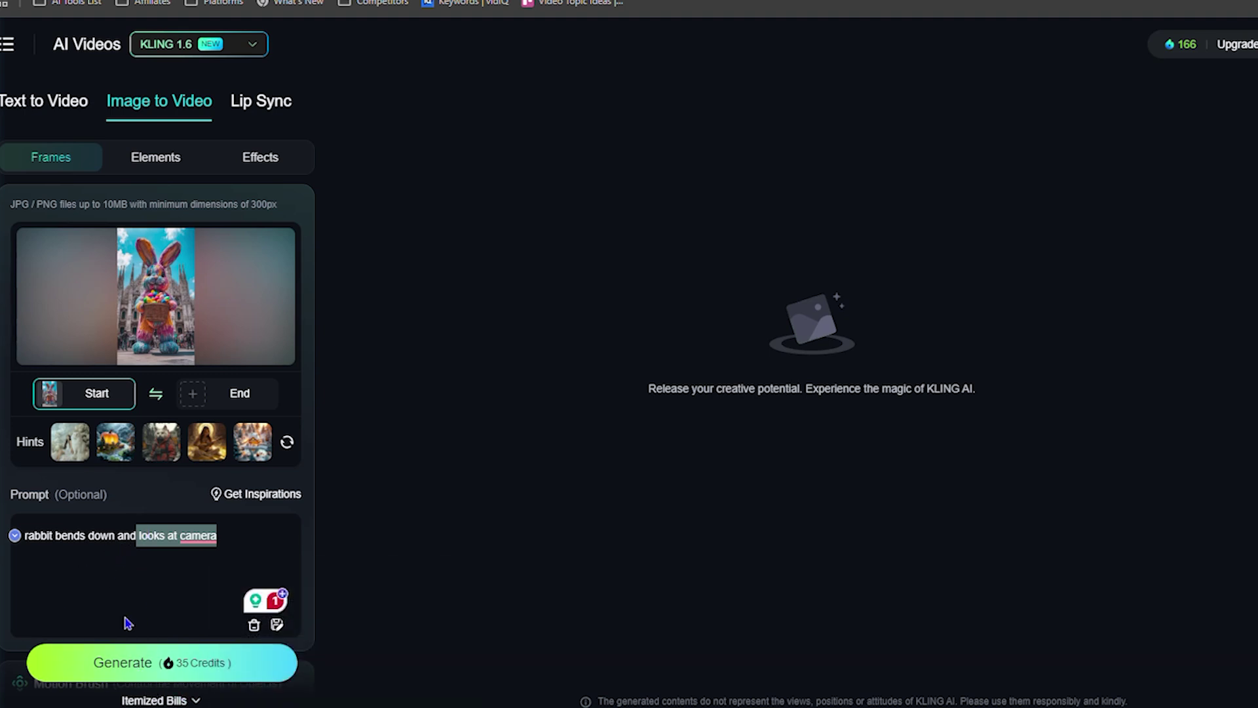
{"action": "left_click", "coordinate": [105, 588]}
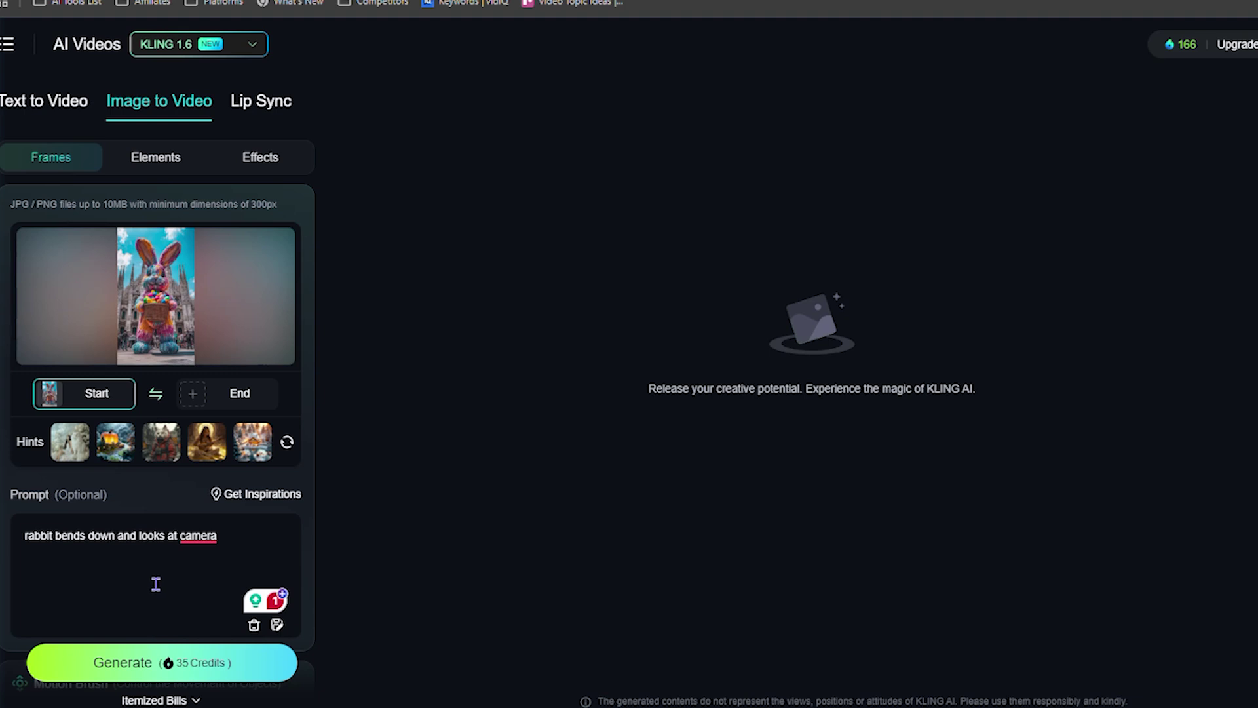
Browse the prompt dictionary and presets, then load the lute-playing woman hint and prompt
{"action": "left_click", "coordinate": [268, 499]}
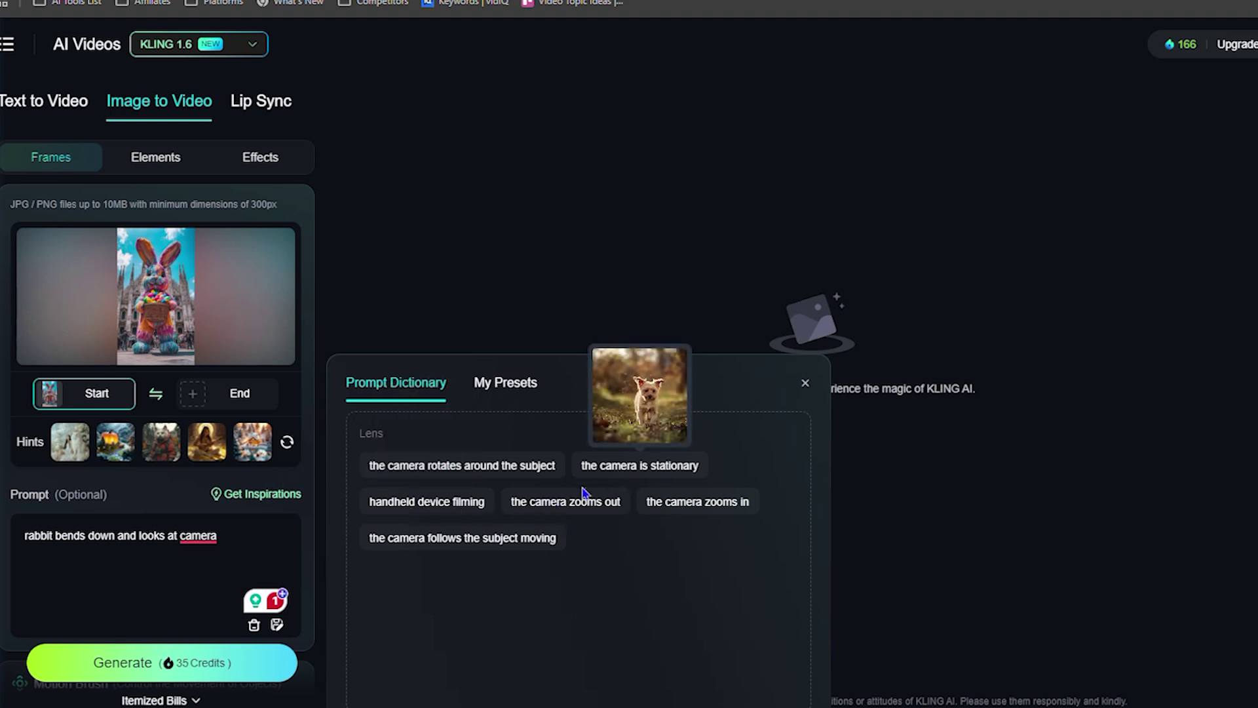
{"action": "left_click", "coordinate": [493, 386]}
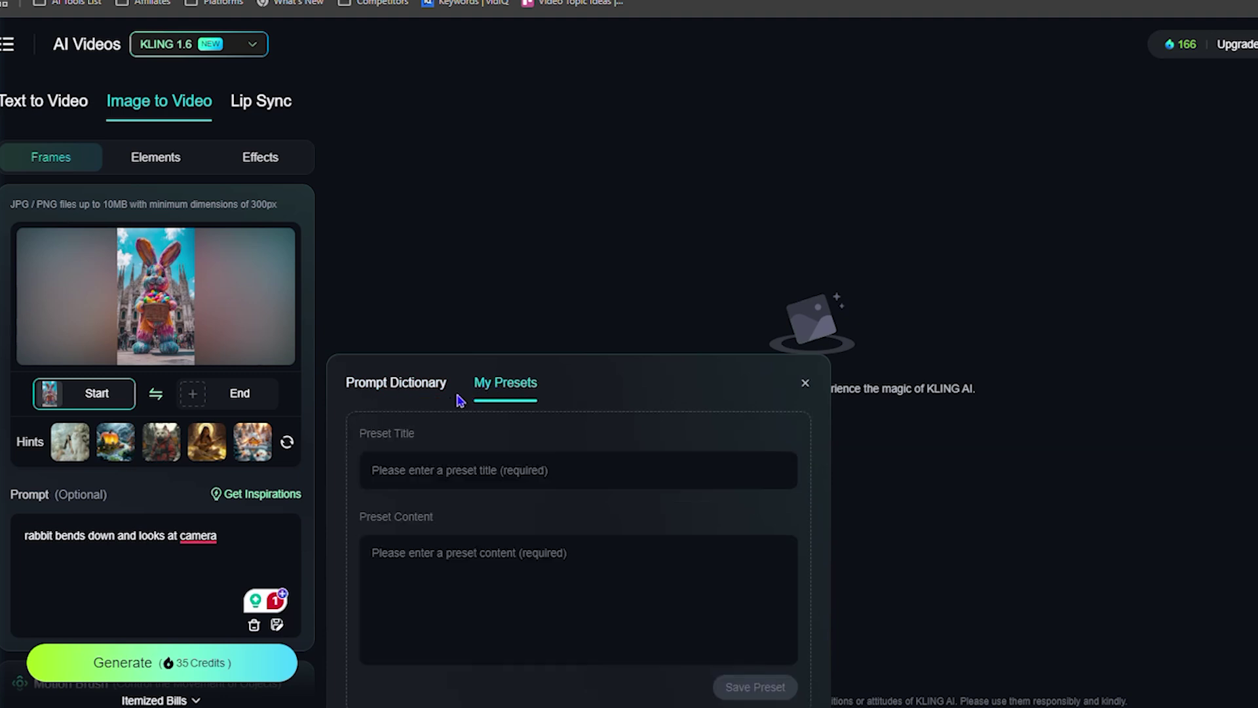
{"action": "left_click", "coordinate": [402, 393]}
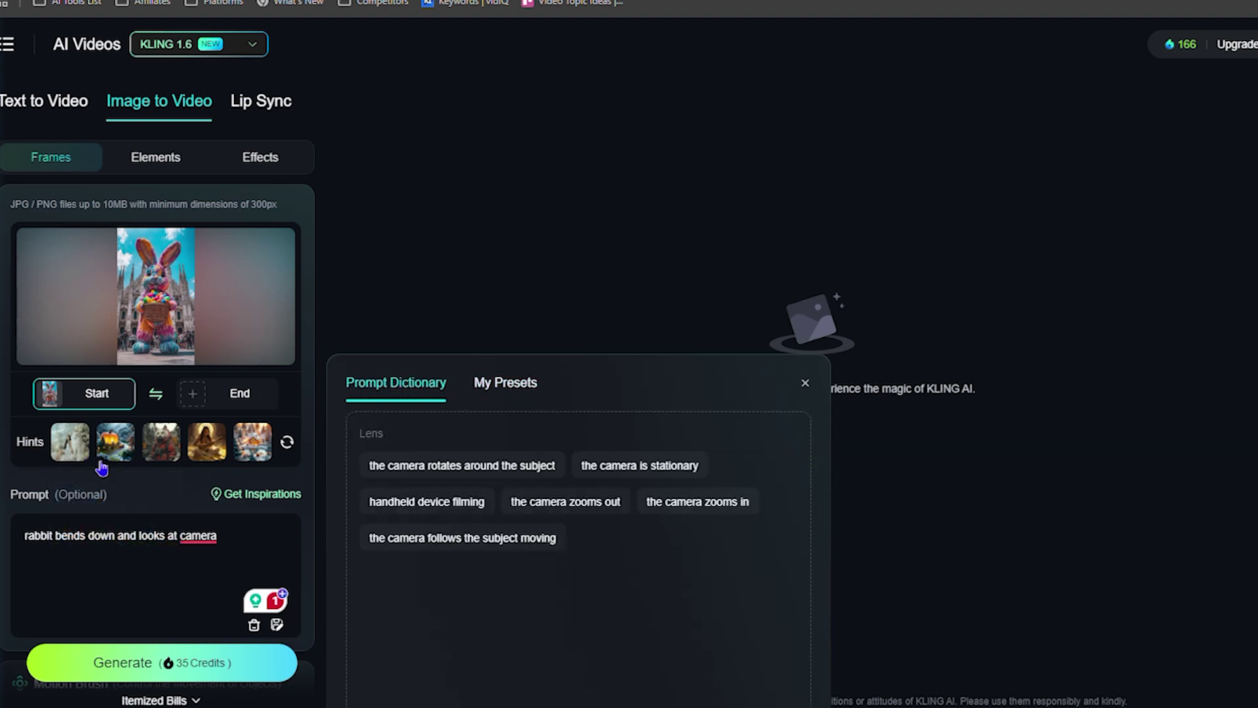
{"action": "mouse_move", "coordinate": [70, 453]}
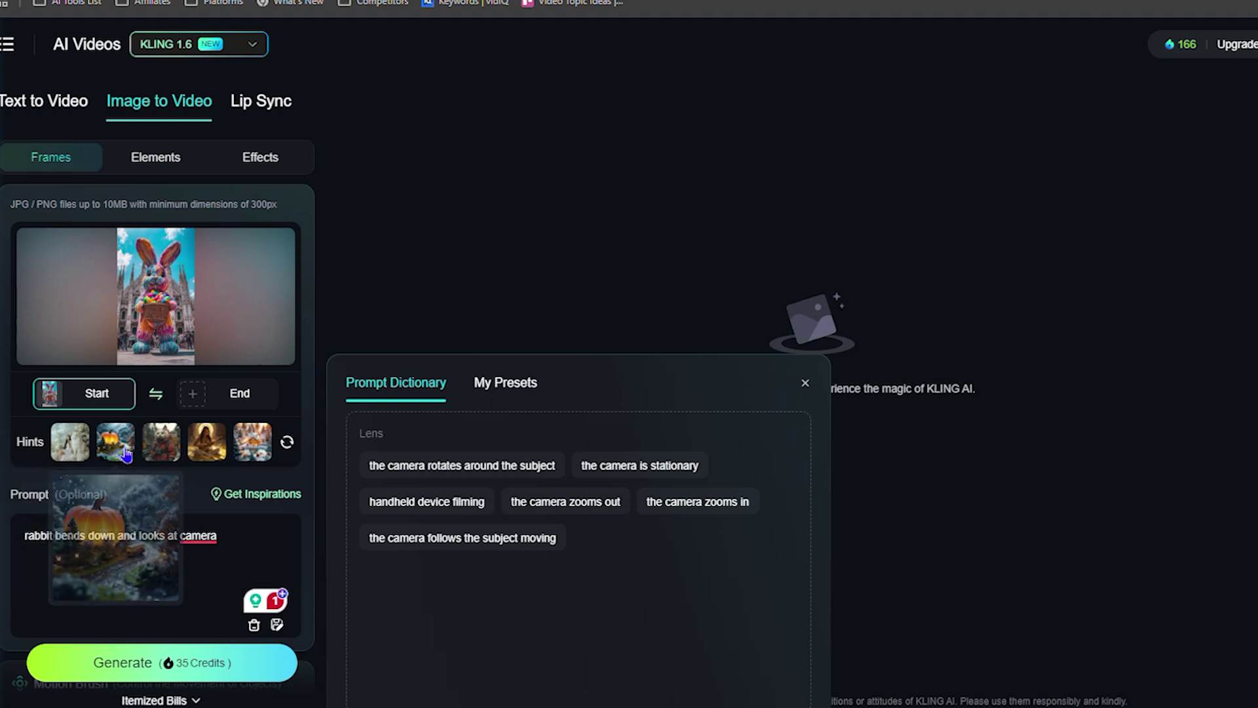
{"action": "left_click", "coordinate": [201, 447]}
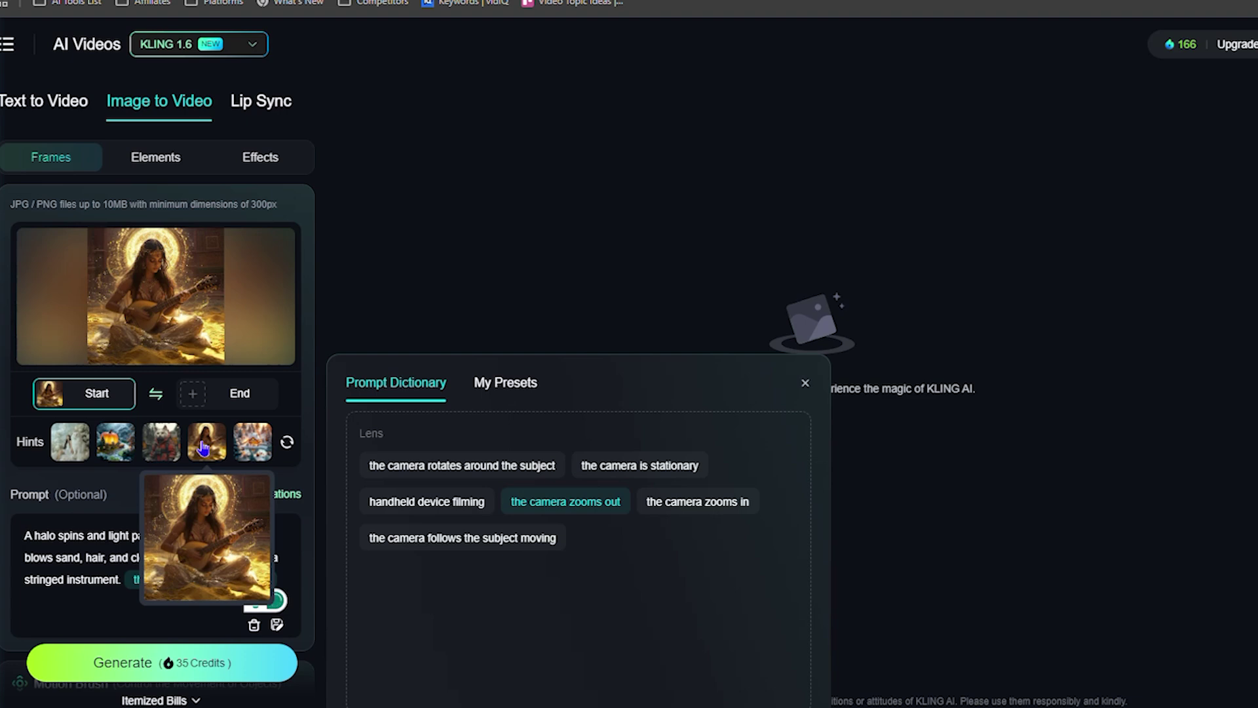
Remove the start frame image and go back to the dashboard
{"action": "left_click", "coordinate": [131, 354]}
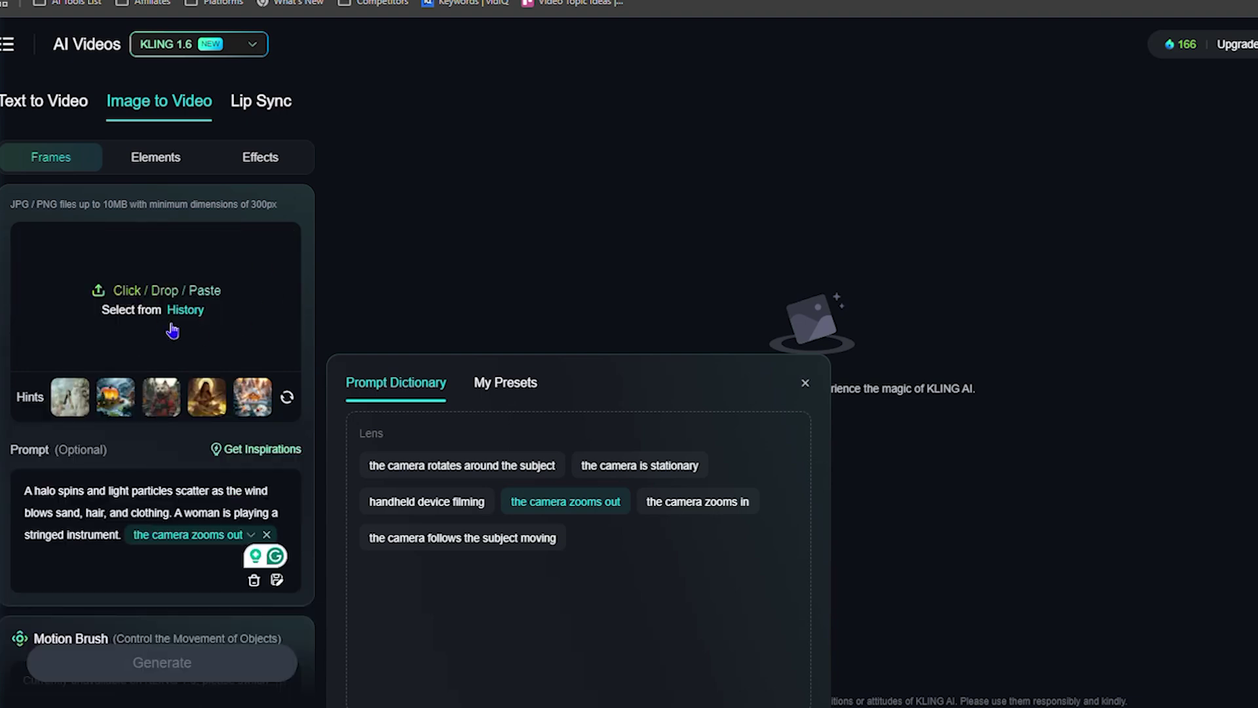
{"action": "left_click", "coordinate": [8, 46]}
{"action": "left_click", "coordinate": [92, 100]}
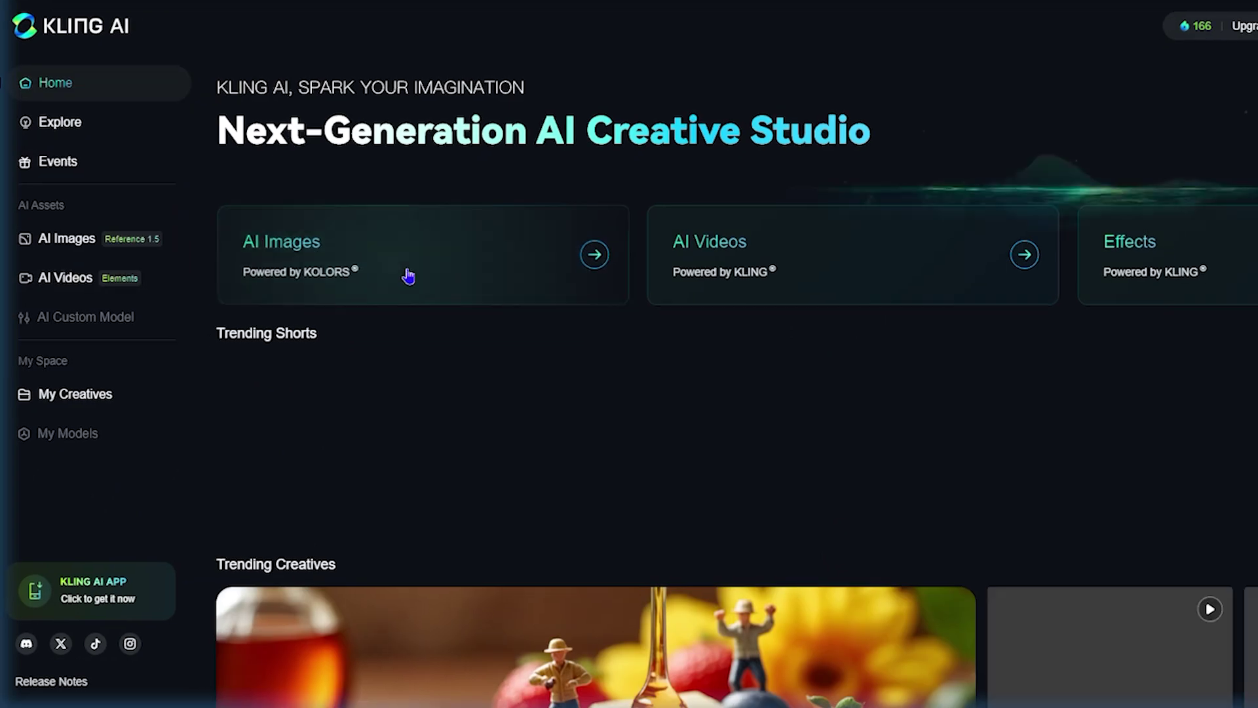
Like the fishbowl-head robot, ship-in-frame and soldier-in-smoke videos, then open My Creatives
{"action": "scroll", "coordinate": [597, 429], "scroll_direction": "down", "scroll_amount": 6}
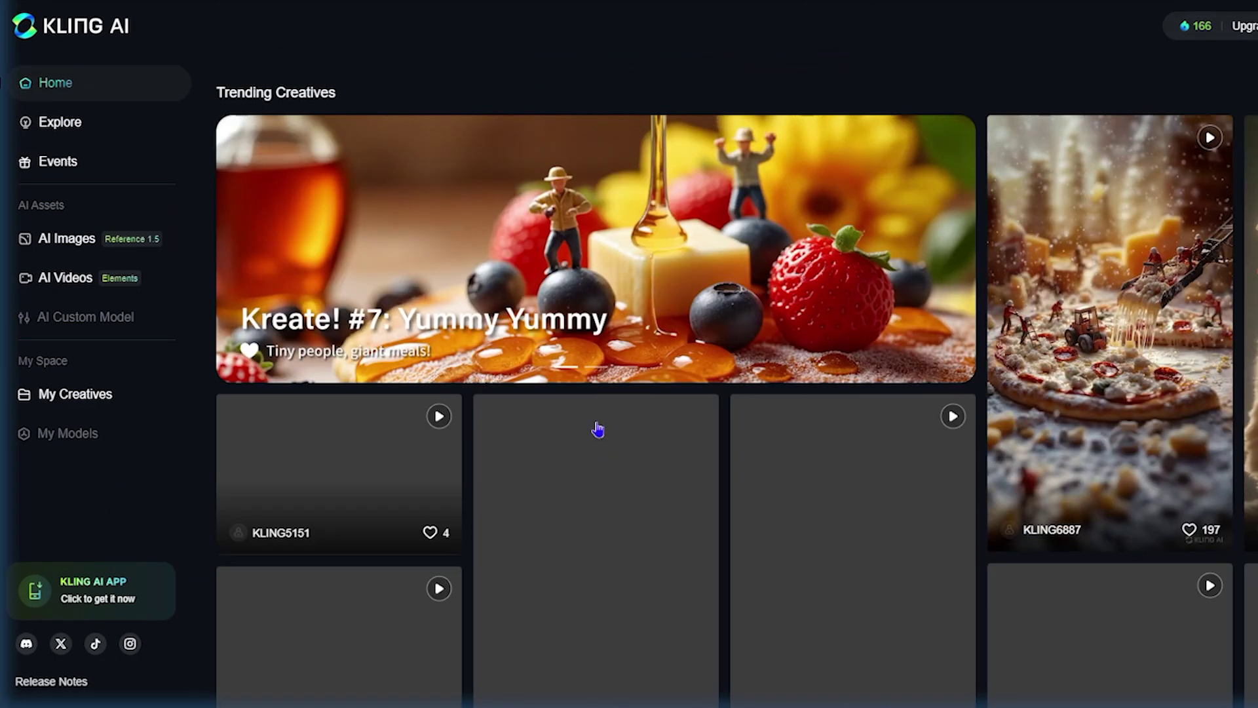
{"action": "scroll", "coordinate": [598, 429], "scroll_direction": "down", "scroll_amount": 5}
{"action": "scroll", "coordinate": [760, 388], "scroll_direction": "down", "scroll_amount": 5}
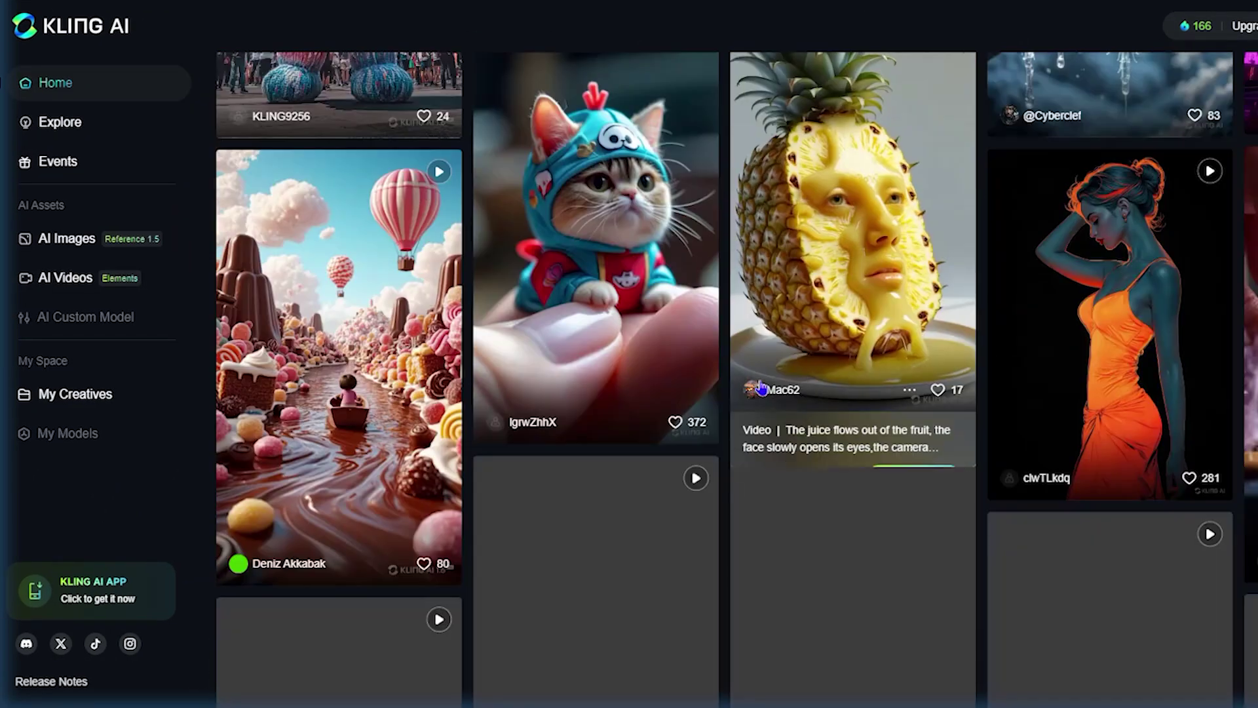
{"action": "scroll", "coordinate": [760, 388], "scroll_direction": "down", "scroll_amount": 7}
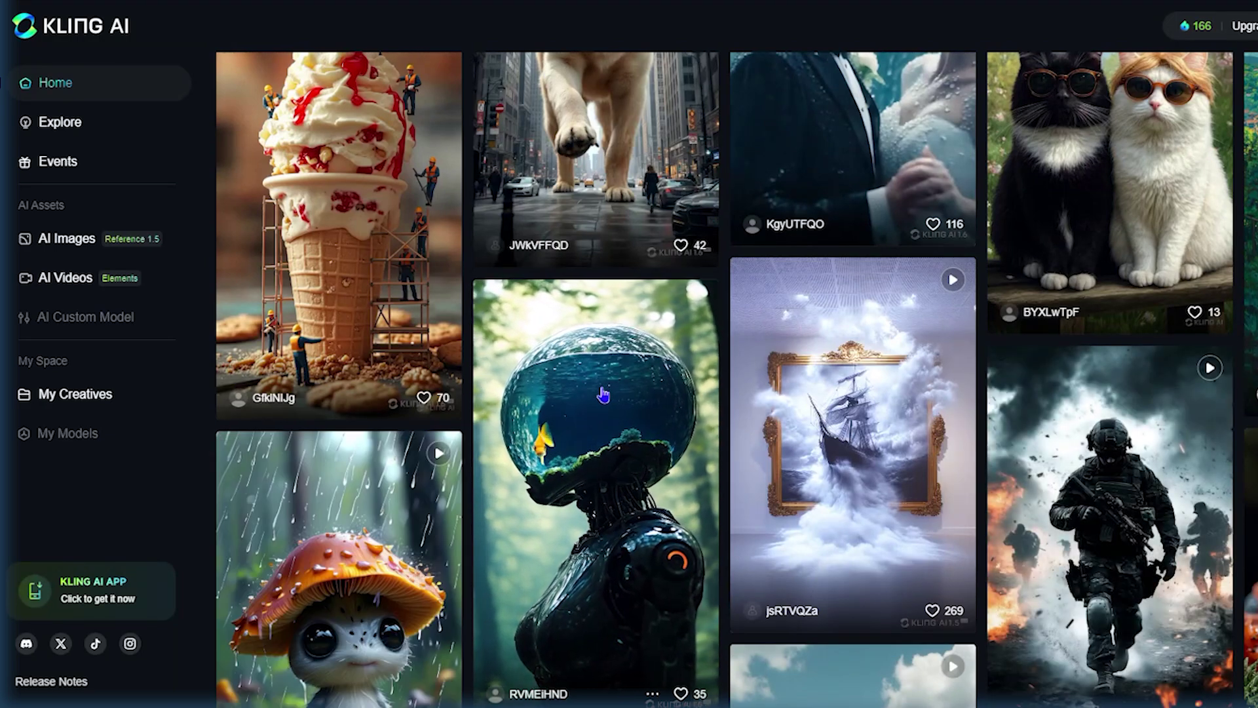
{"action": "scroll", "coordinate": [629, 367], "scroll_direction": "down", "scroll_amount": 4}
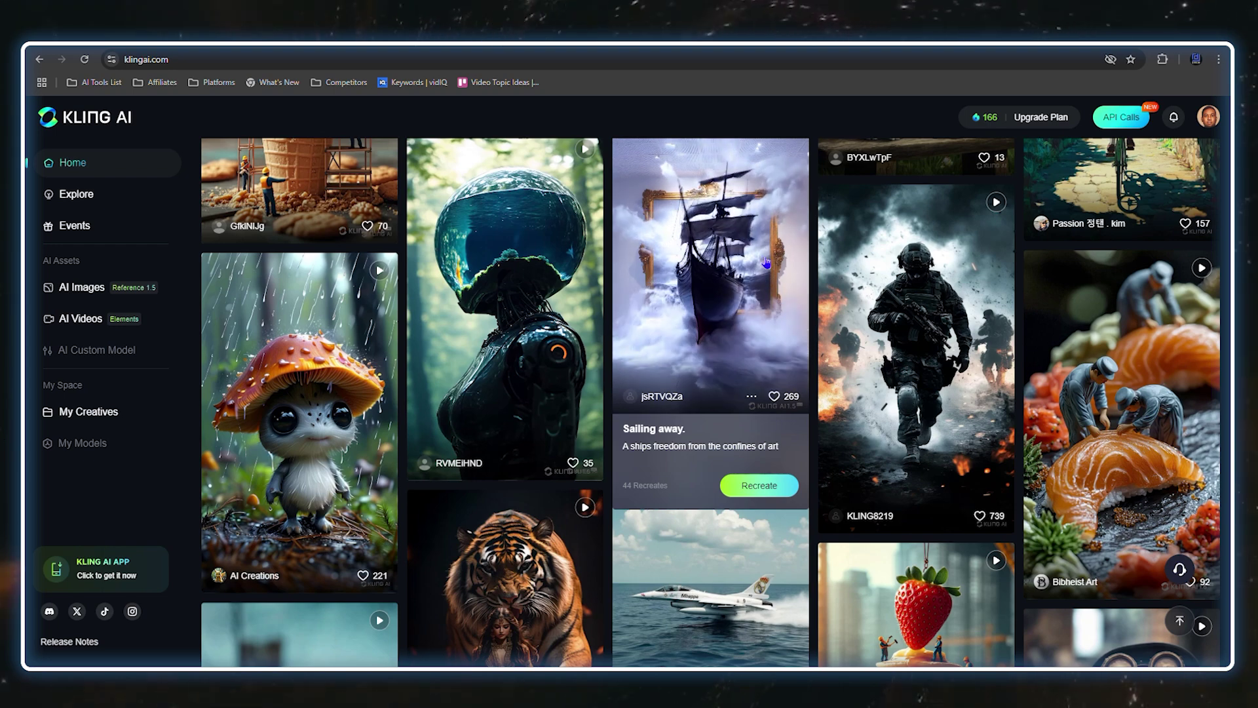
{"action": "mouse_move", "coordinate": [560, 540]}
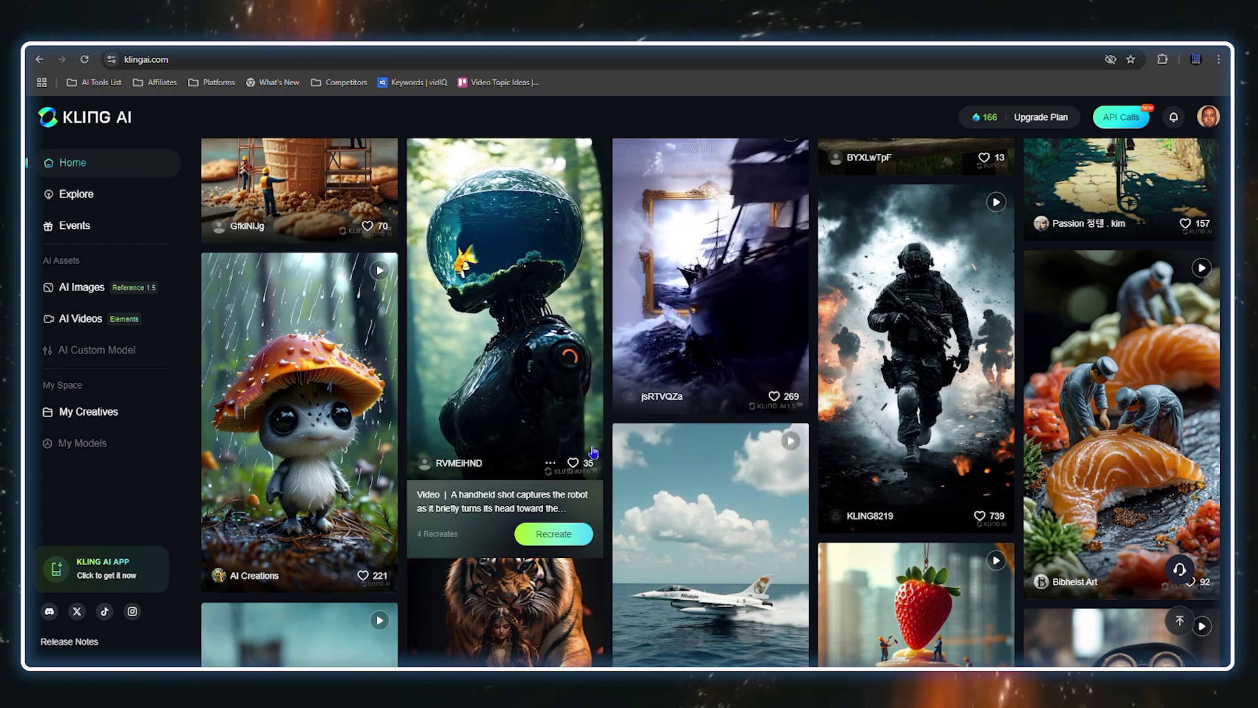
{"action": "left_click", "coordinate": [572, 465]}
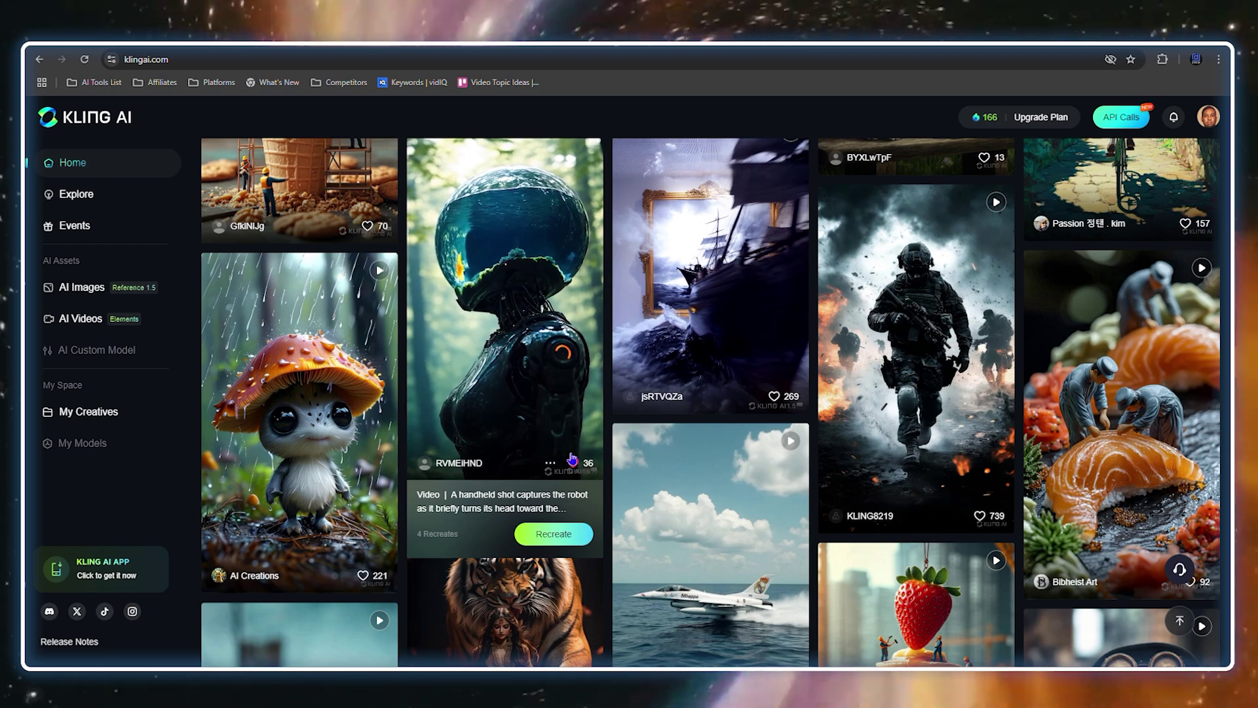
{"action": "left_click", "coordinate": [774, 395]}
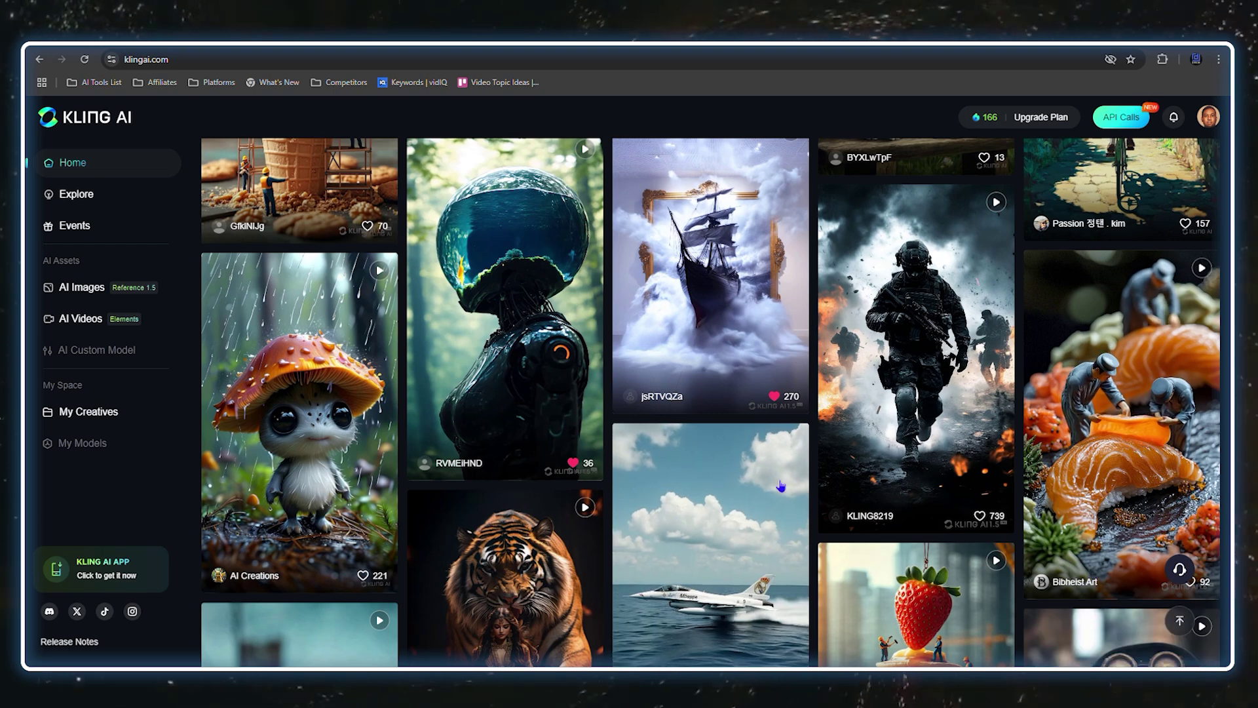
{"action": "left_click", "coordinate": [980, 515]}
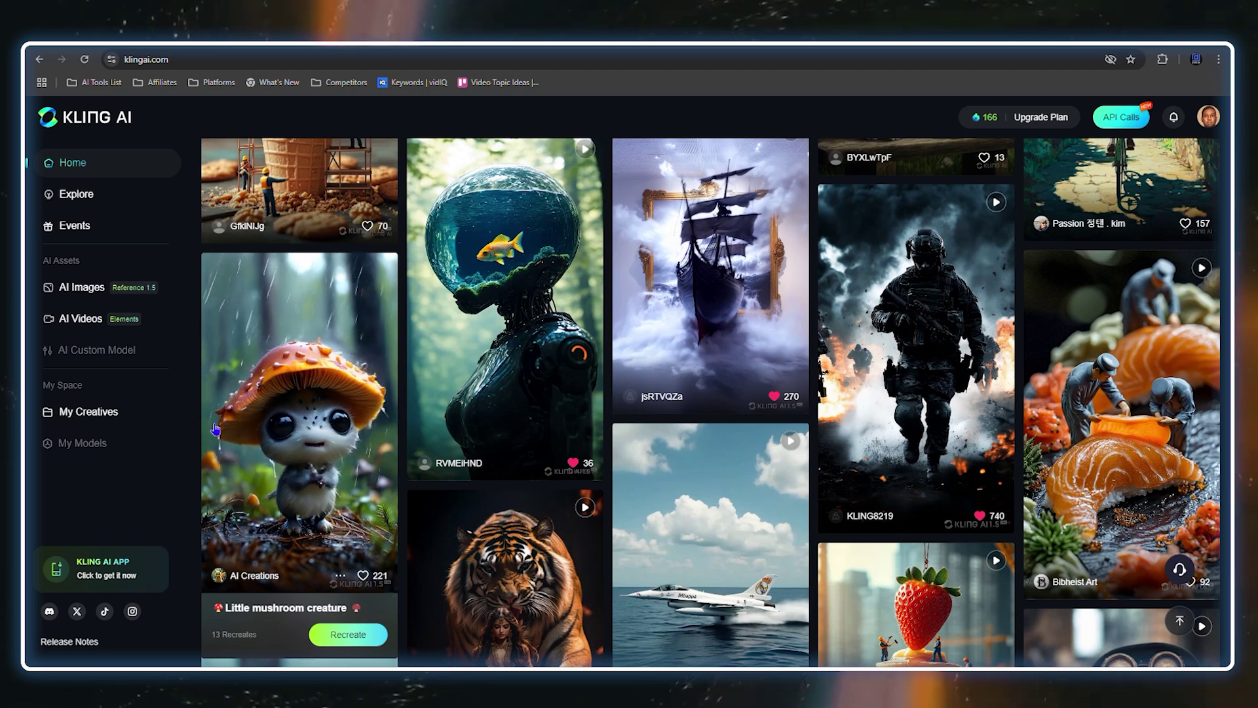
{"action": "left_click", "coordinate": [112, 417]}
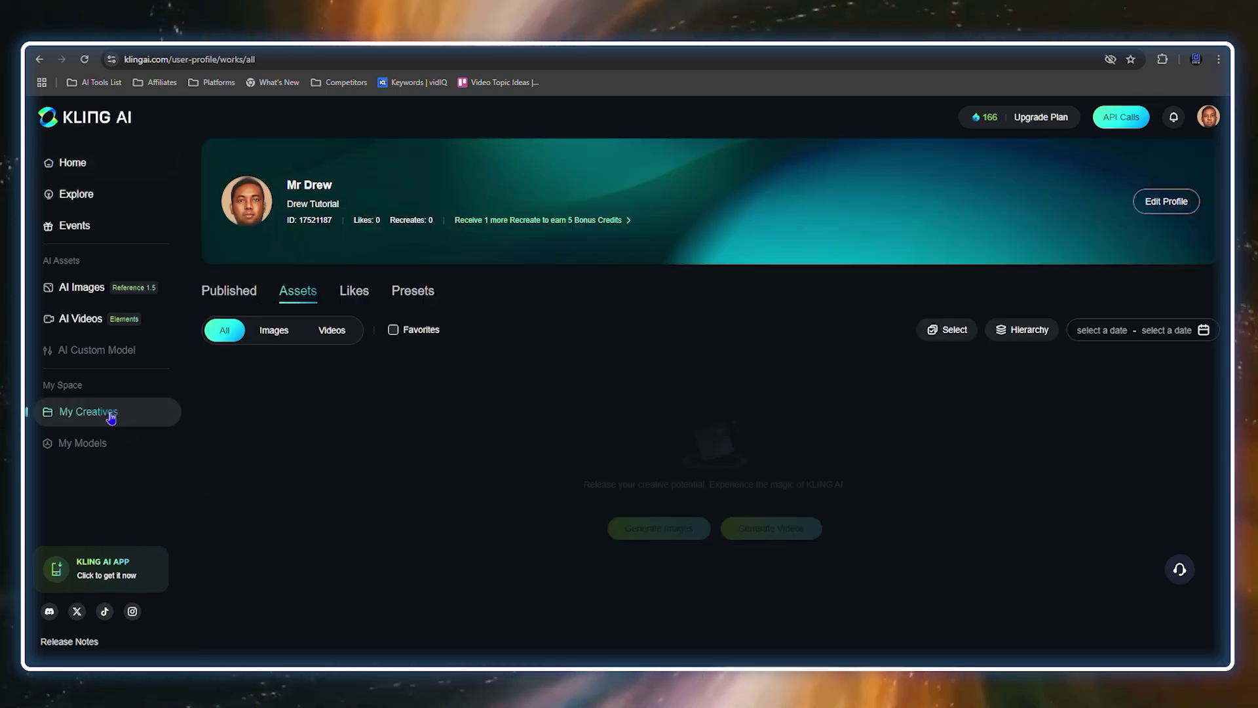
Open the Likes tab and scroll through the liked soldier, ship and robot videos
{"action": "left_click", "coordinate": [357, 294]}
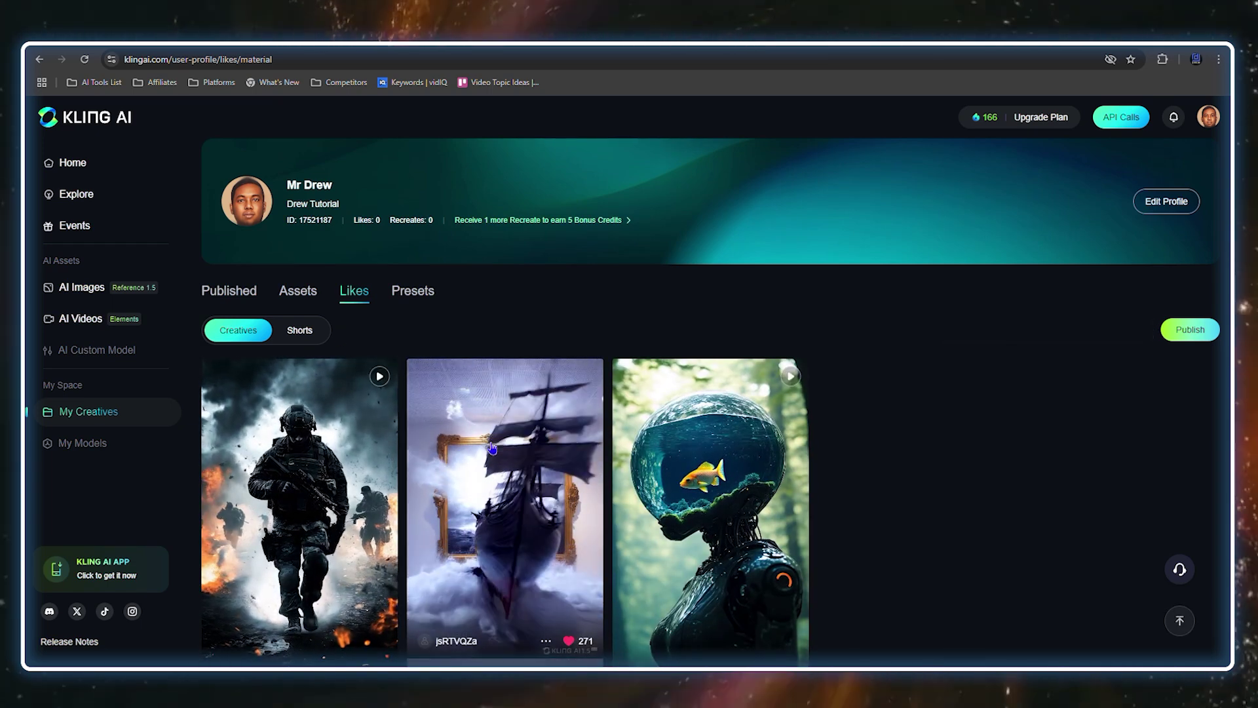
{"action": "scroll", "coordinate": [706, 420], "scroll_direction": "down", "scroll_amount": 2}
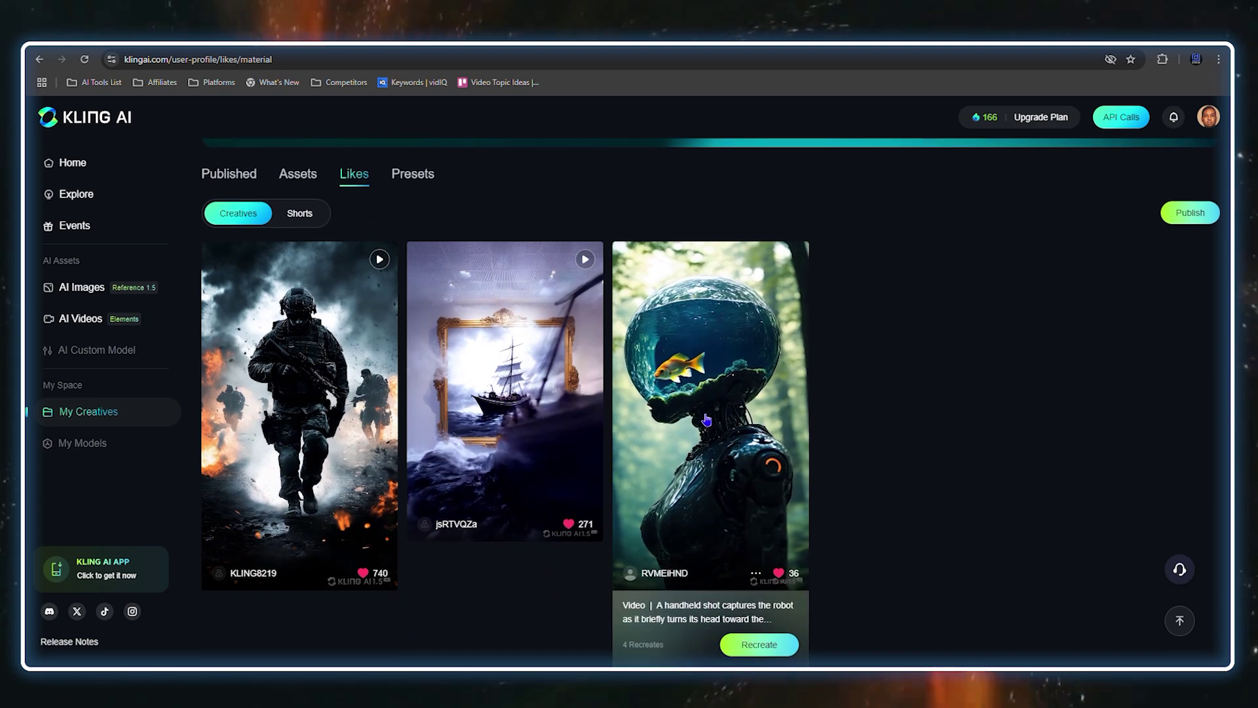
{"action": "scroll", "coordinate": [534, 546], "scroll_direction": "up", "scroll_amount": 1}
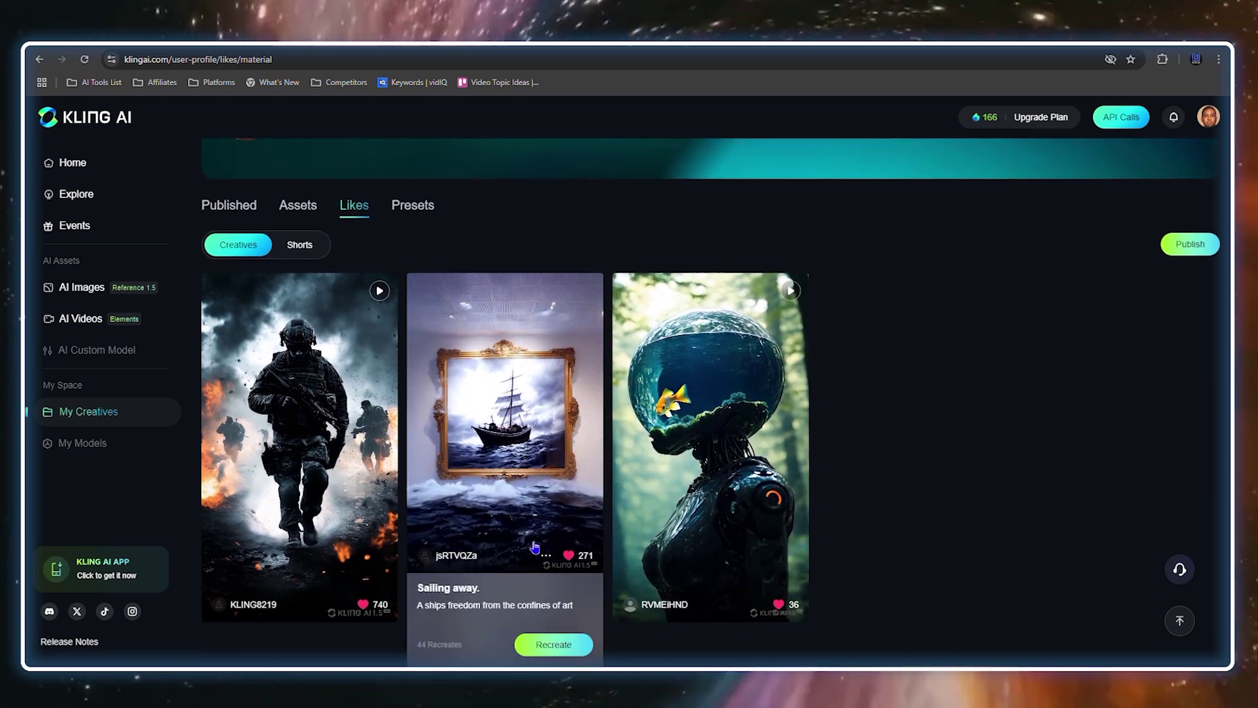
{"action": "scroll", "coordinate": [533, 546], "scroll_direction": "up", "scroll_amount": 1}
{"action": "left_click", "coordinate": [76, 162]}
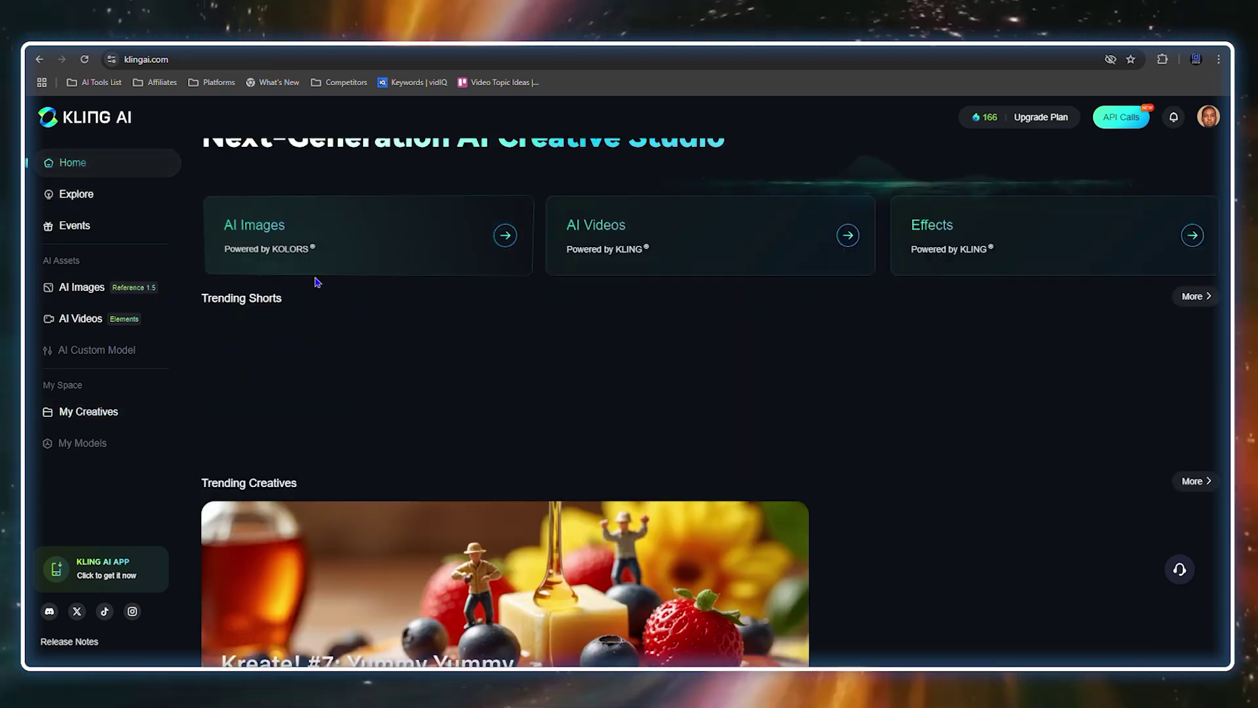
{"action": "scroll", "coordinate": [730, 393], "scroll_direction": "down", "scroll_amount": 5}
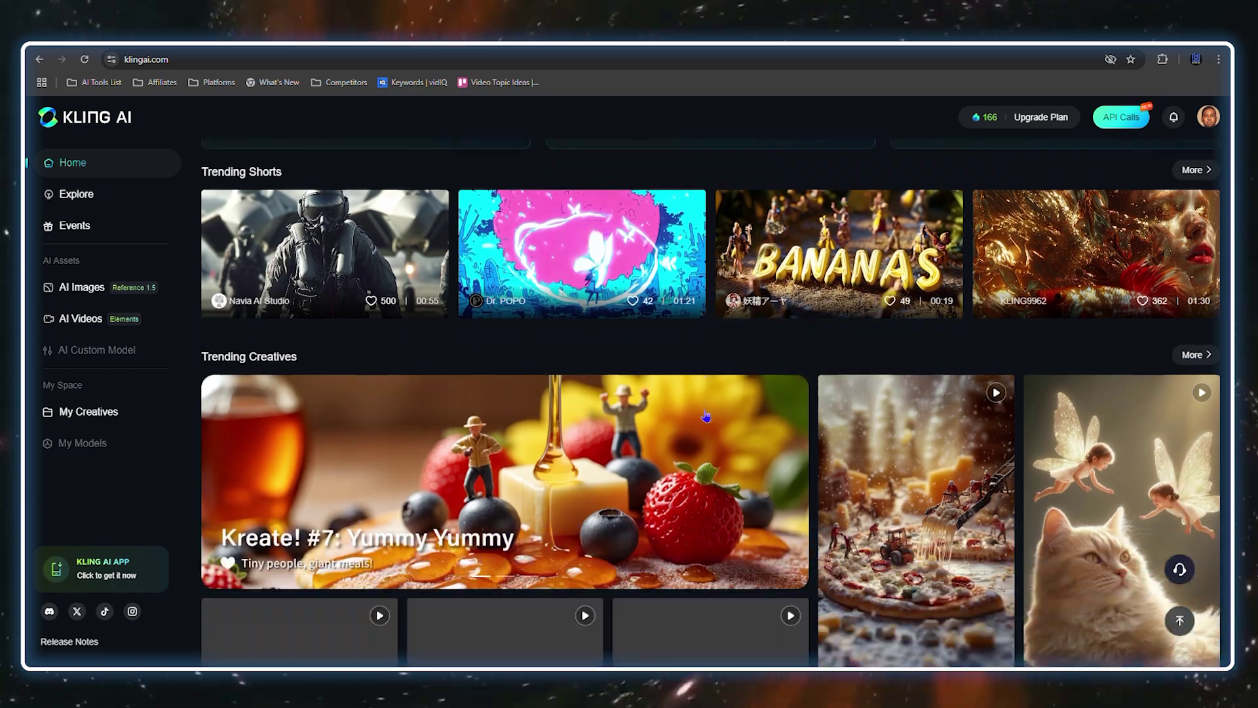
{"action": "scroll", "coordinate": [784, 490], "scroll_direction": "down", "scroll_amount": 3}
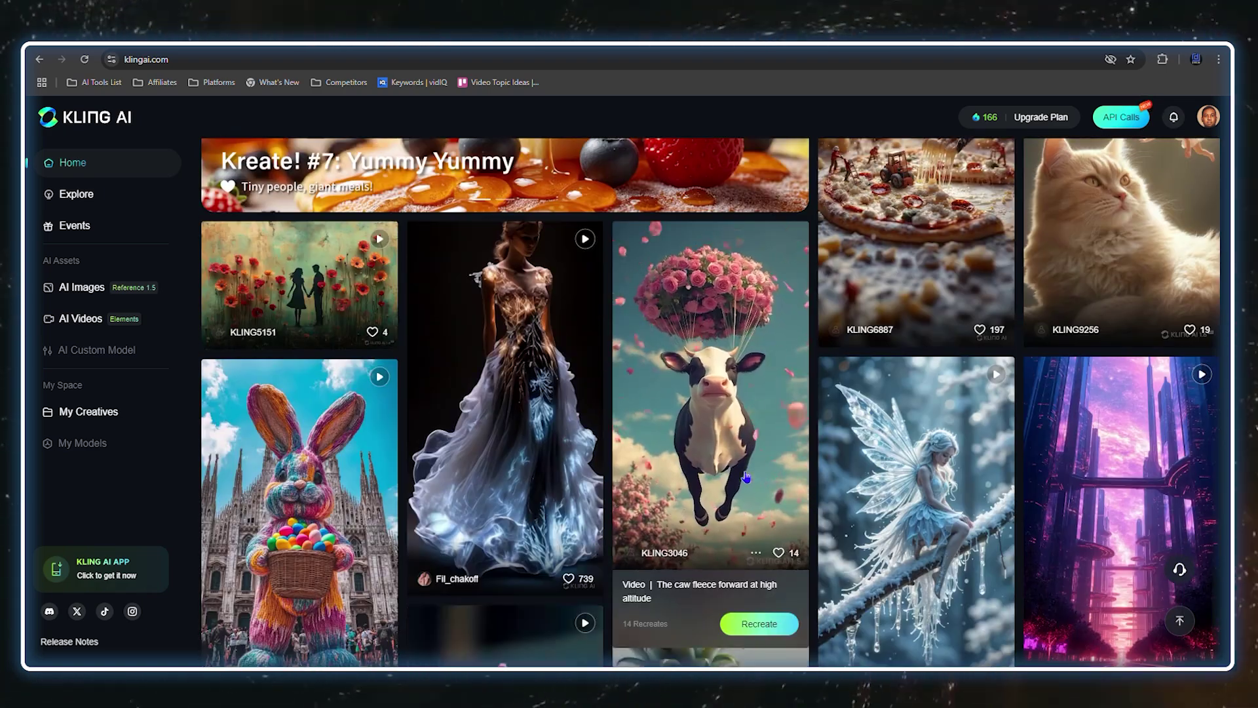
{"action": "scroll", "coordinate": [682, 466], "scroll_direction": "down", "scroll_amount": 5}
{"action": "scroll", "coordinate": [681, 466], "scroll_direction": "down", "scroll_amount": 1}
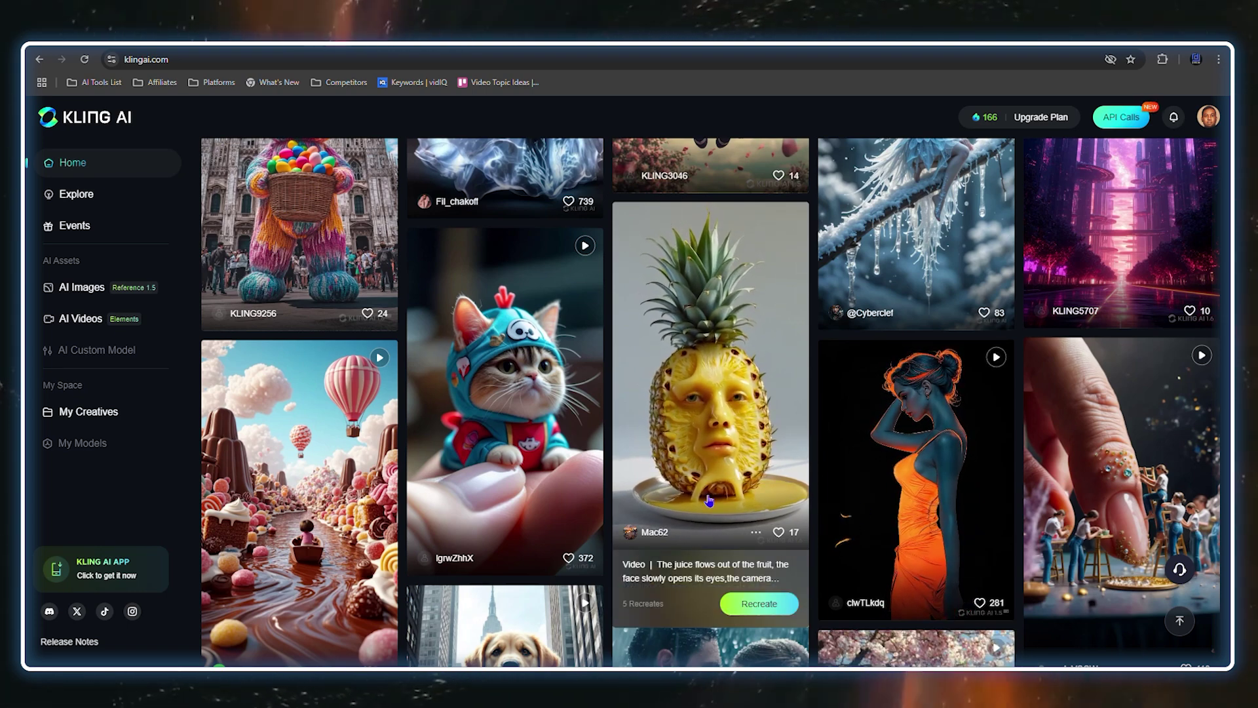
{"action": "left_click", "coordinate": [730, 602]}
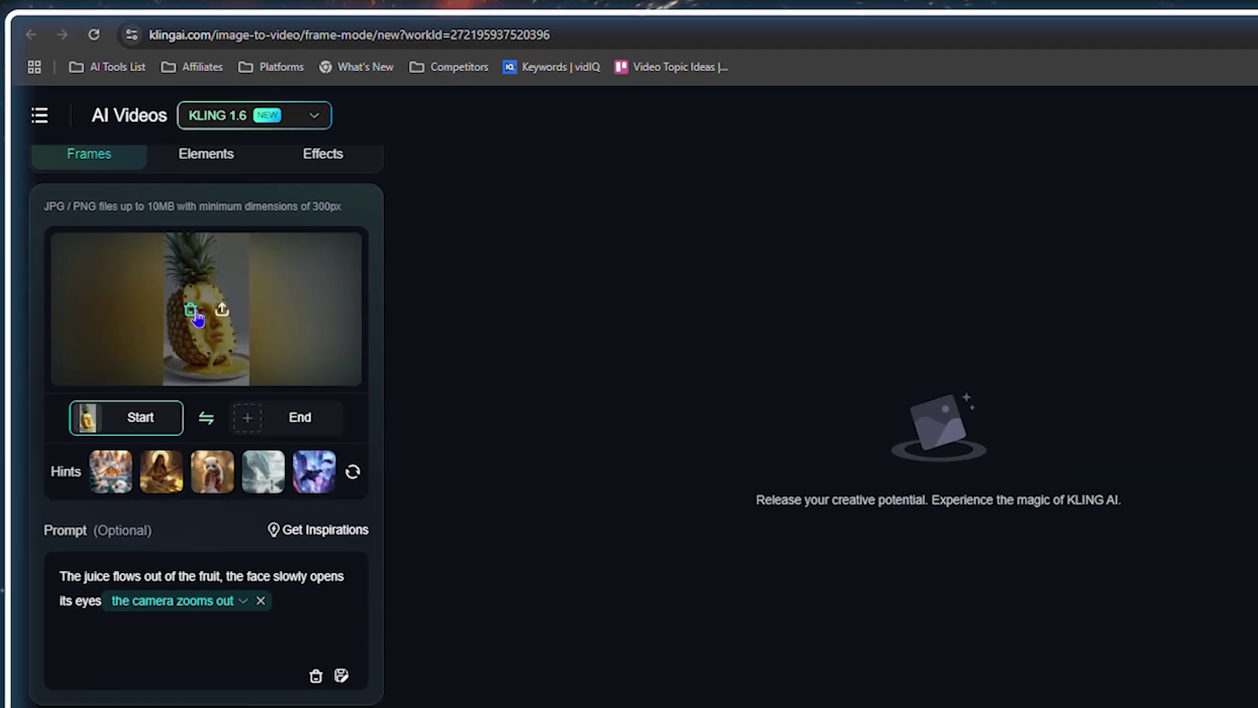
{"action": "mouse_move", "coordinate": [188, 300]}
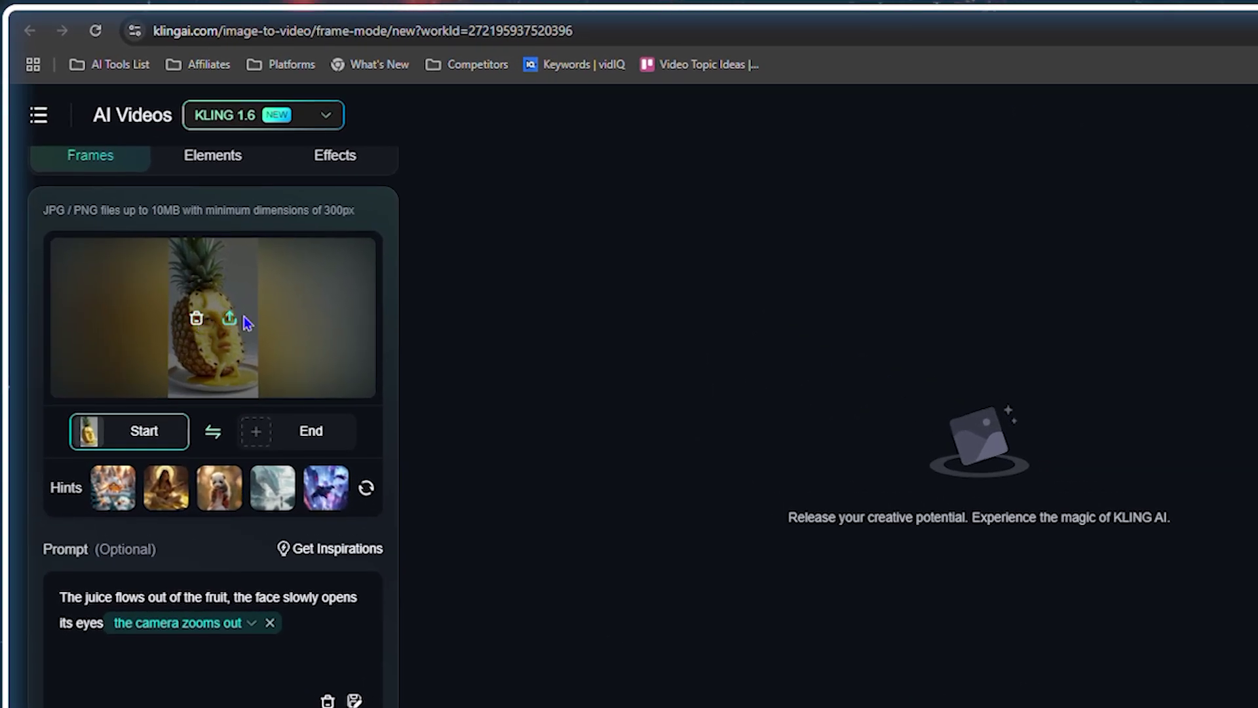
{"action": "left_click", "coordinate": [229, 319]}
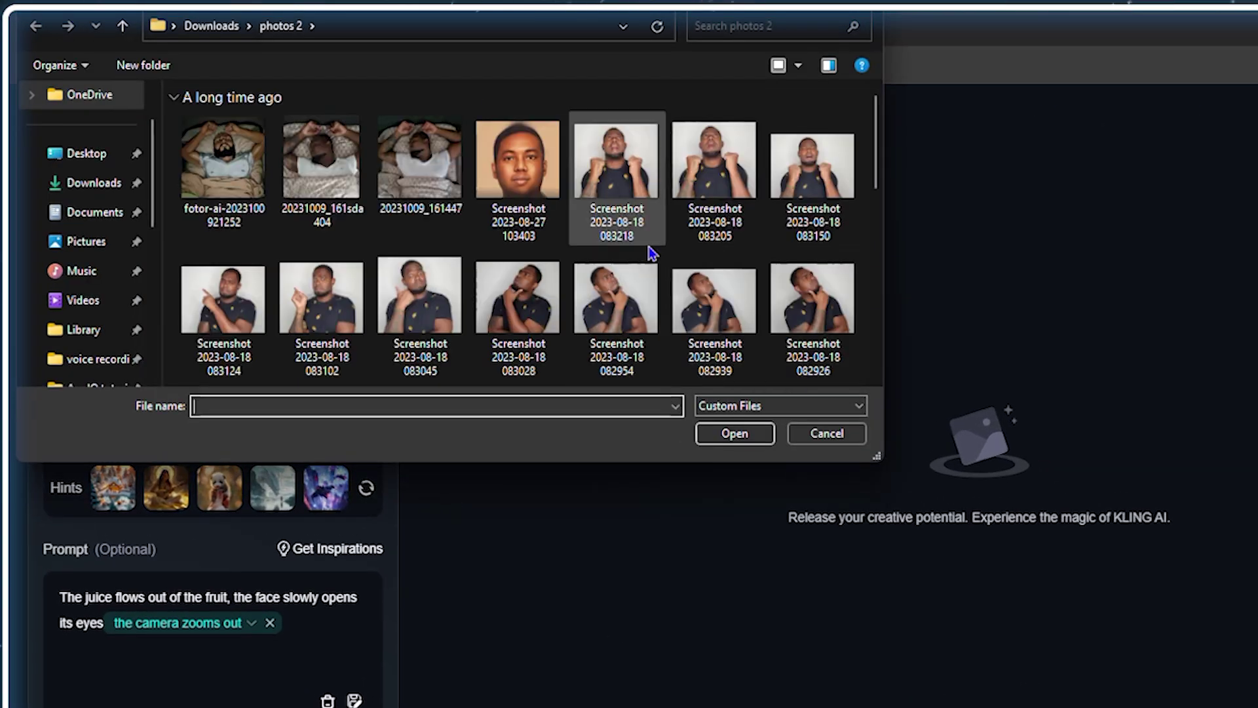
{"action": "left_click", "coordinate": [123, 187]}
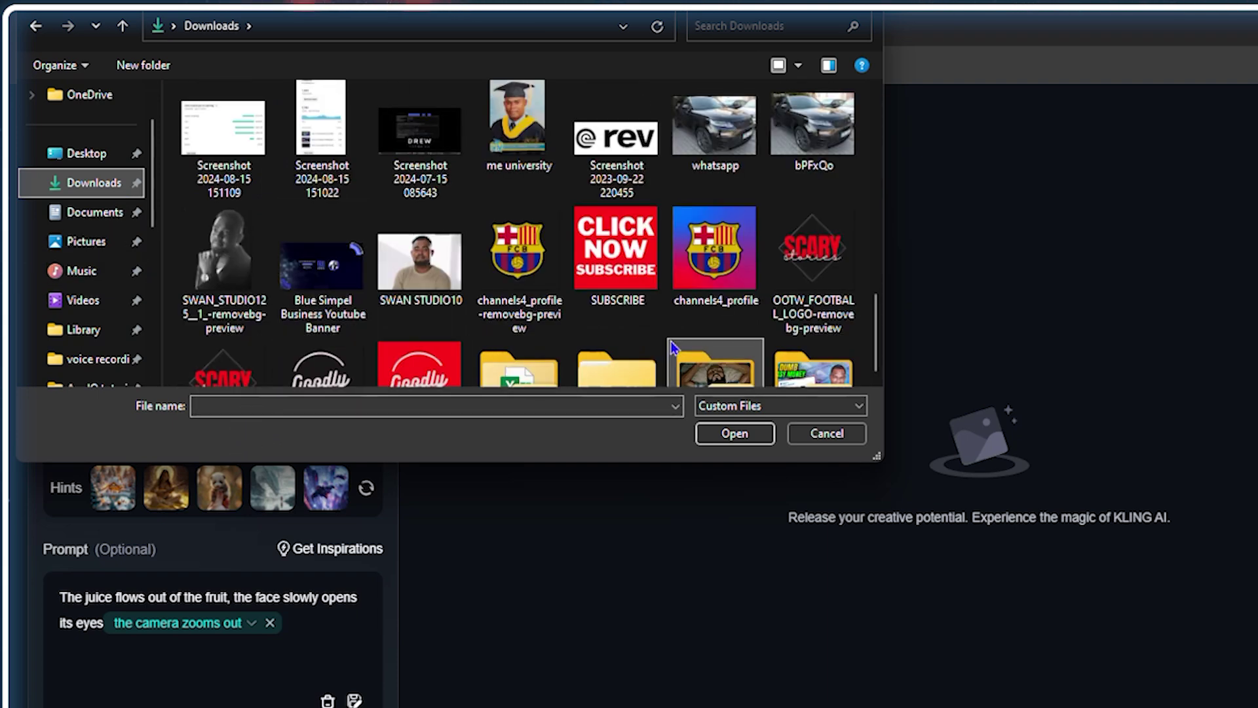
{"action": "left_click", "coordinate": [829, 438]}
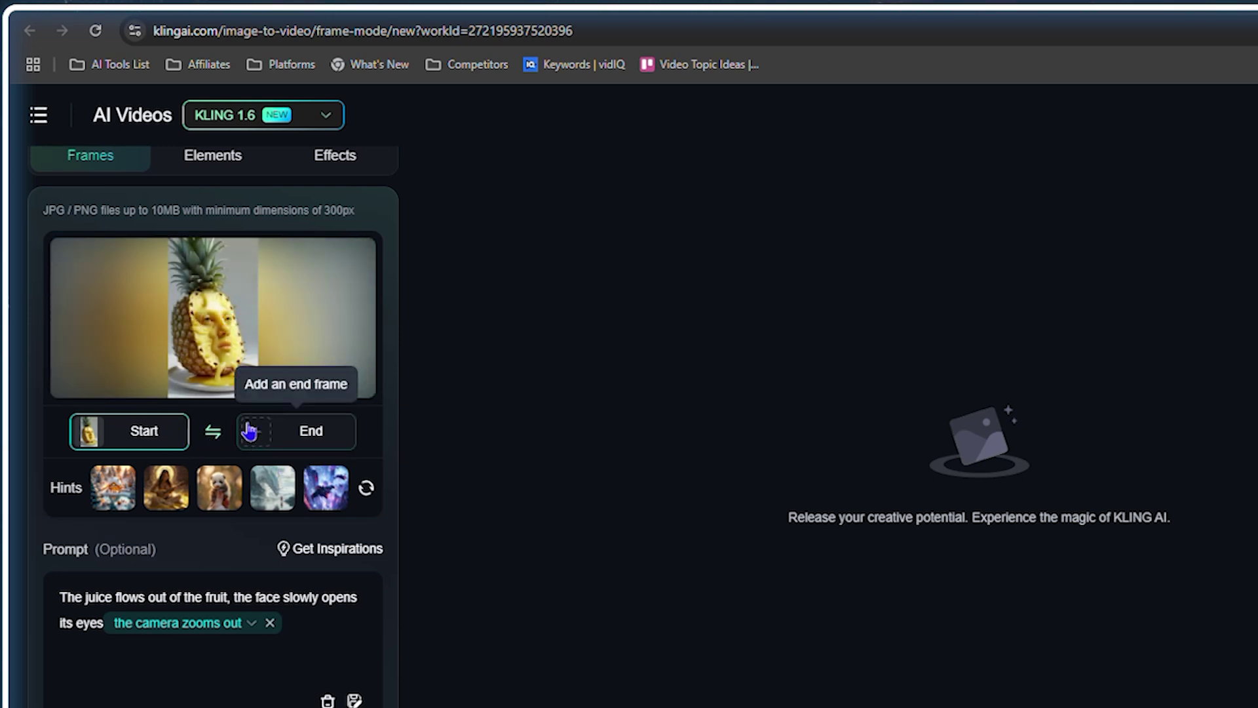
{"action": "scroll", "coordinate": [244, 216], "scroll_direction": "up", "scroll_amount": 2}
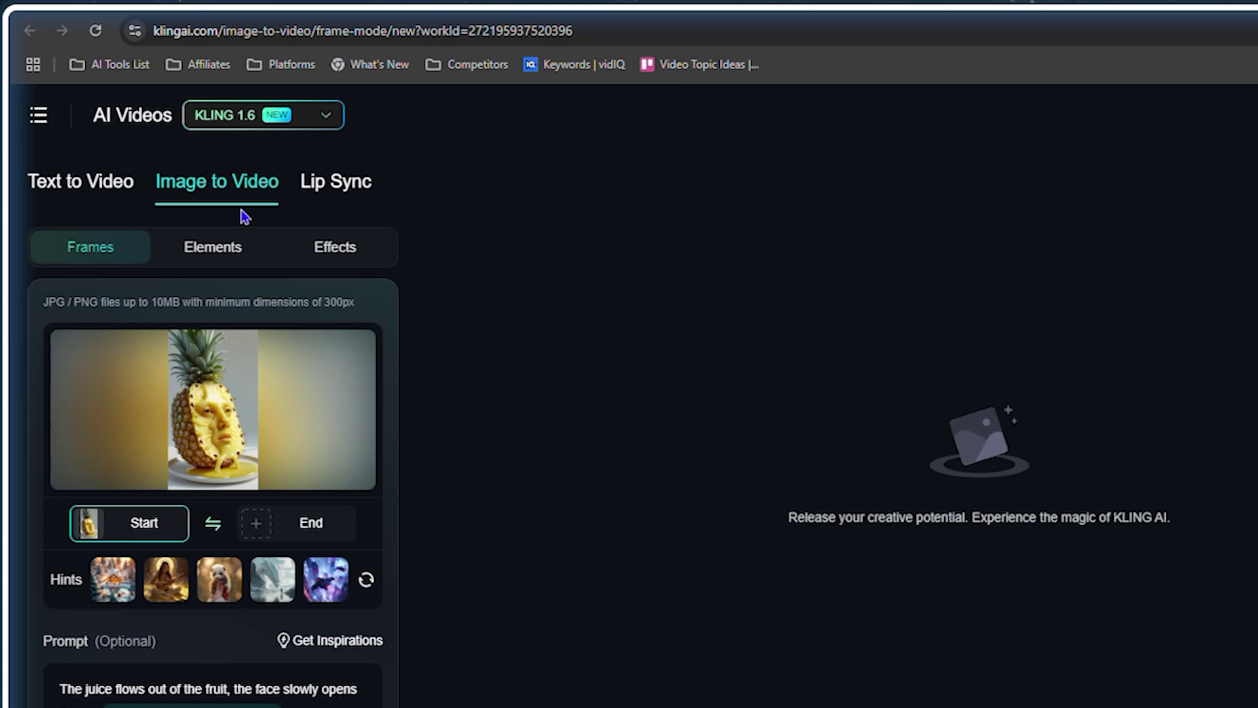
Switch to Elements, choose the 'camera rotates around the subject' phrase, and generate
{"action": "left_click", "coordinate": [221, 260]}
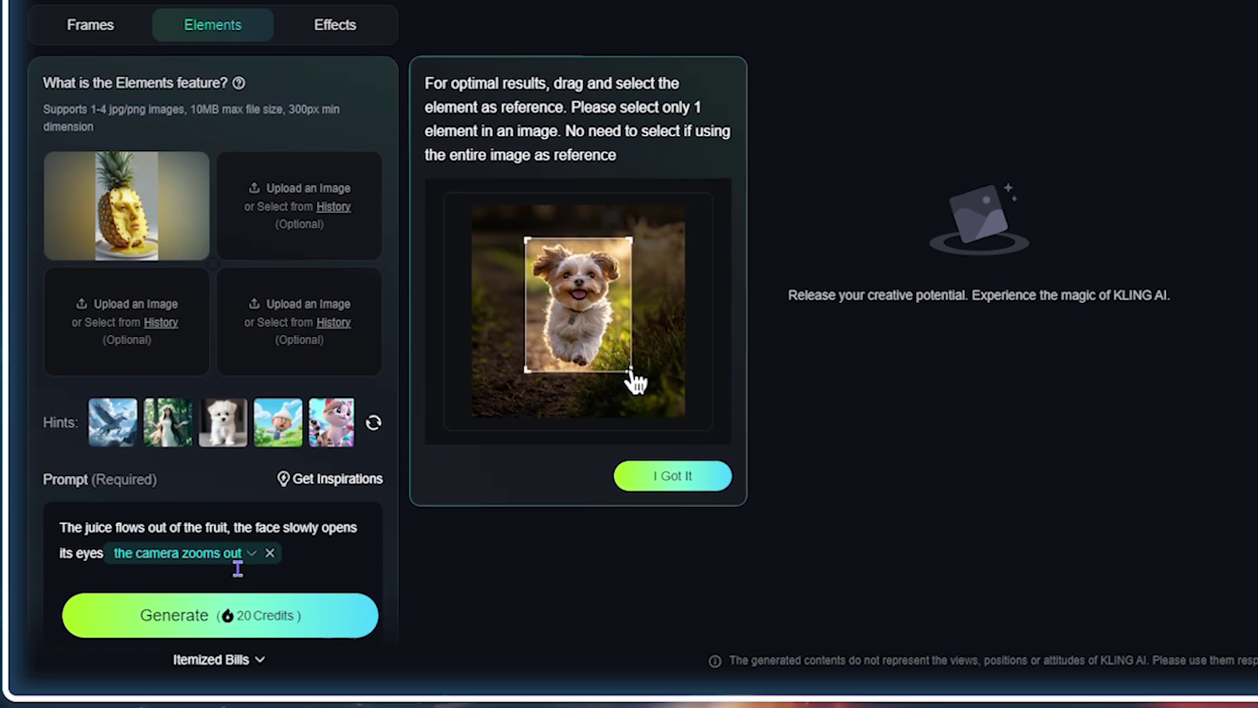
{"action": "left_click", "coordinate": [326, 483]}
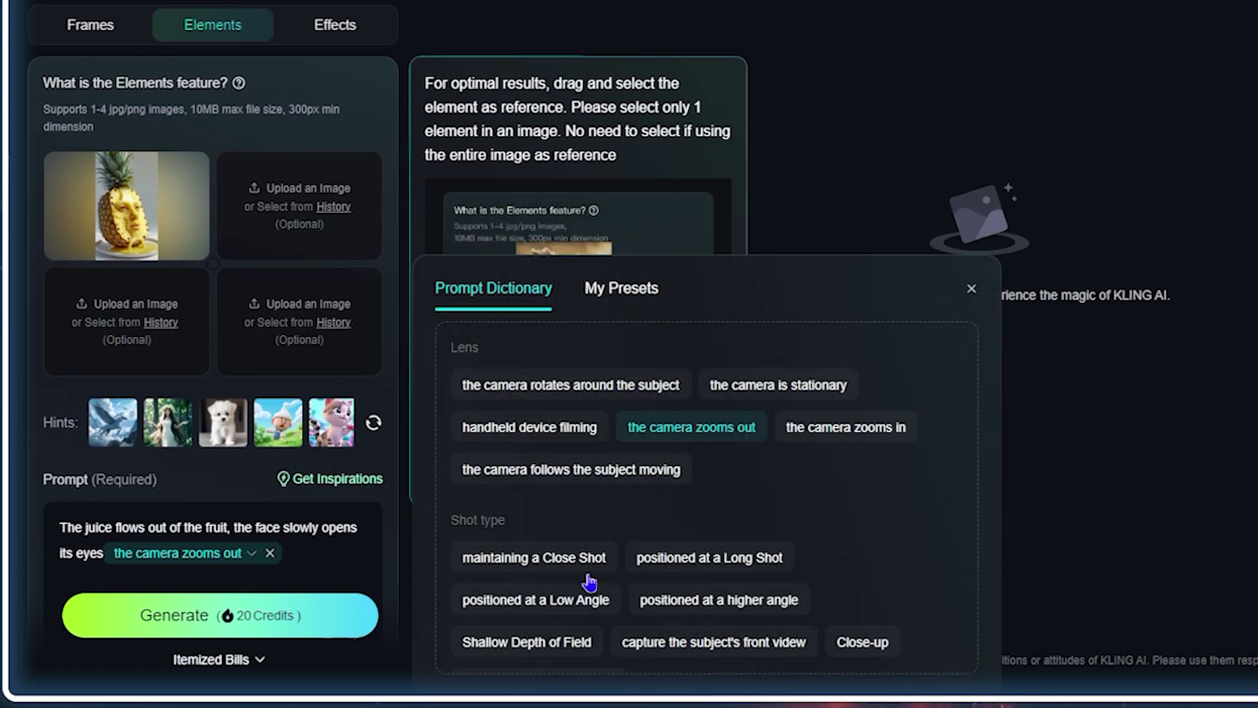
{"action": "left_click", "coordinate": [562, 386]}
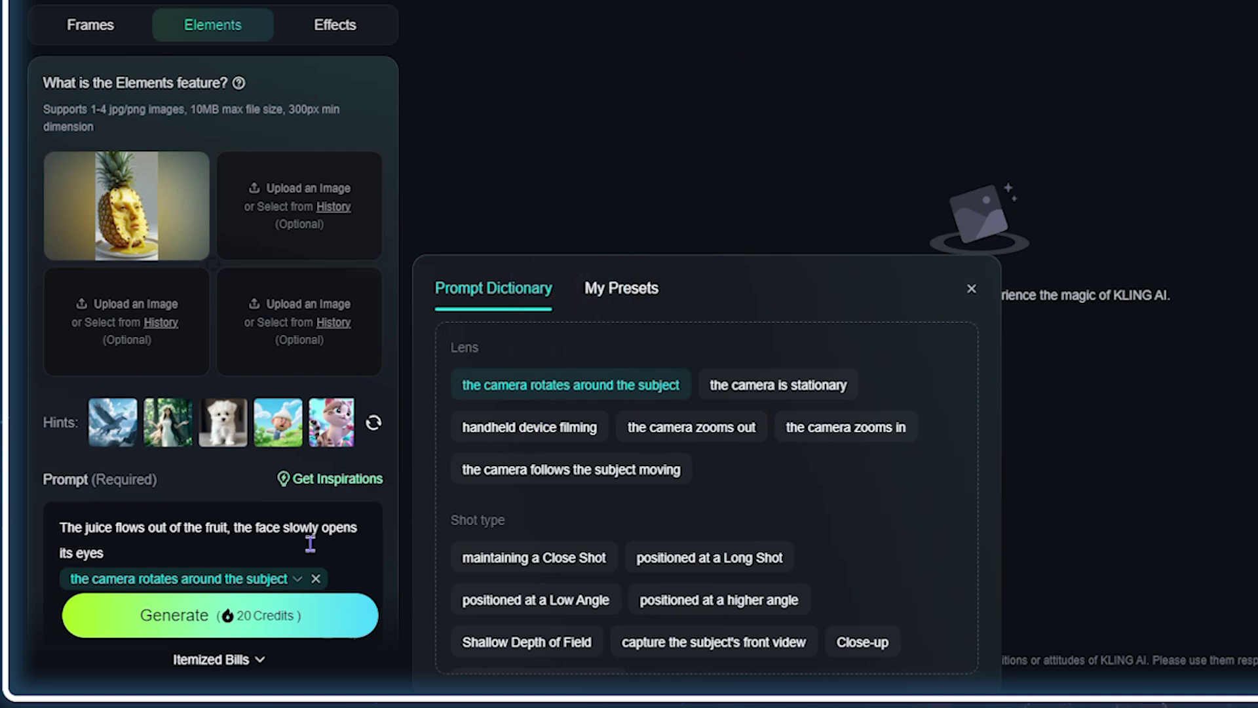
{"action": "left_click", "coordinate": [175, 619]}
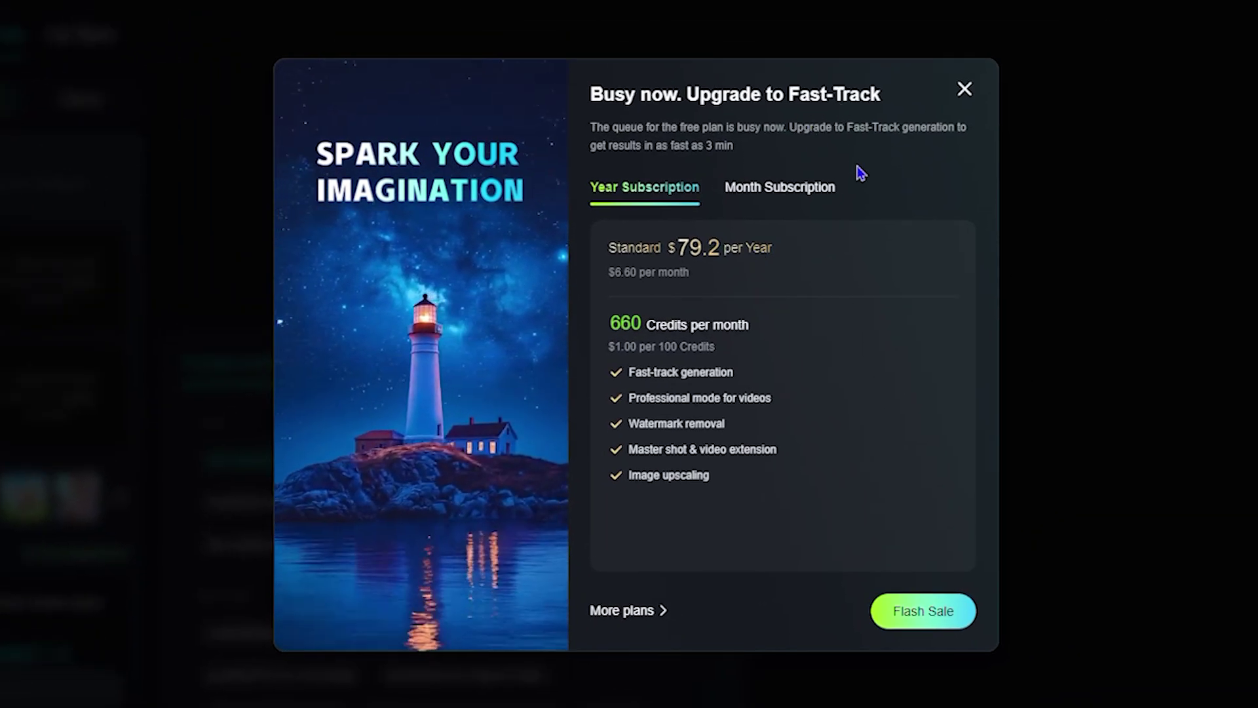
Close the Fast-Track offer, check the 'blur, distortion, low quality' negative prompt, and open the KLING model list
{"action": "left_click", "coordinate": [965, 92]}
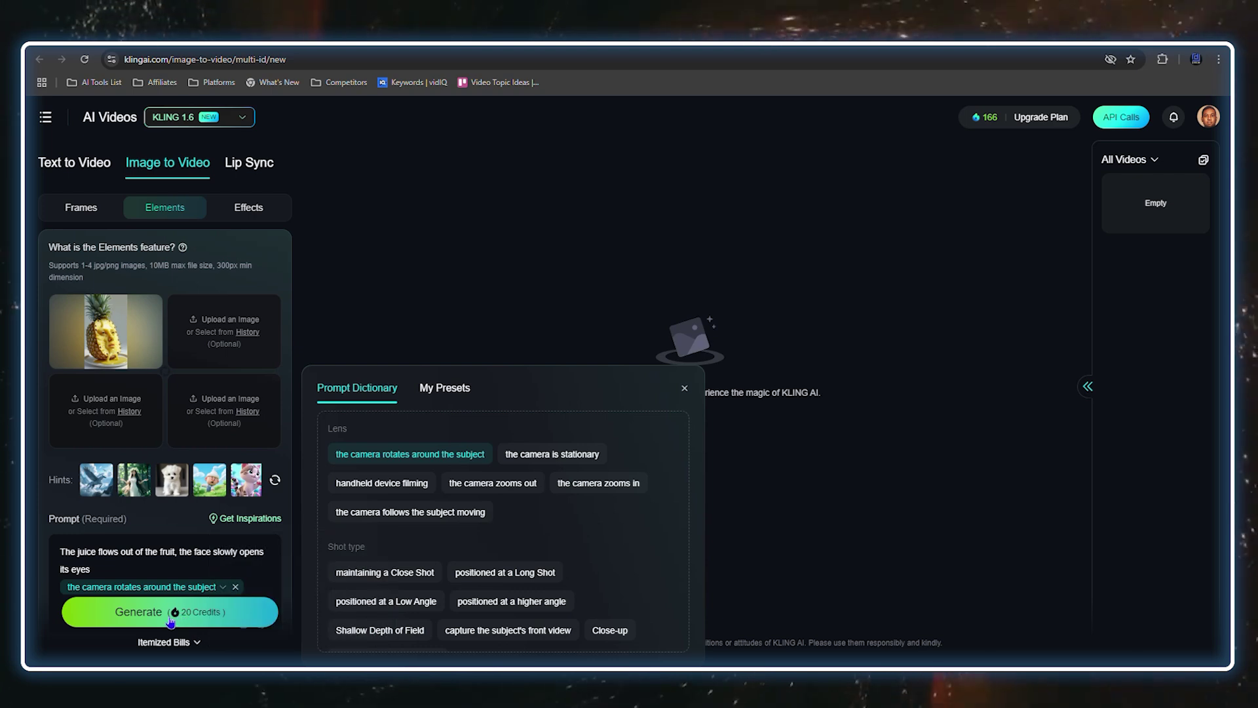
{"action": "scroll", "coordinate": [155, 518], "scroll_direction": "down", "scroll_amount": 7}
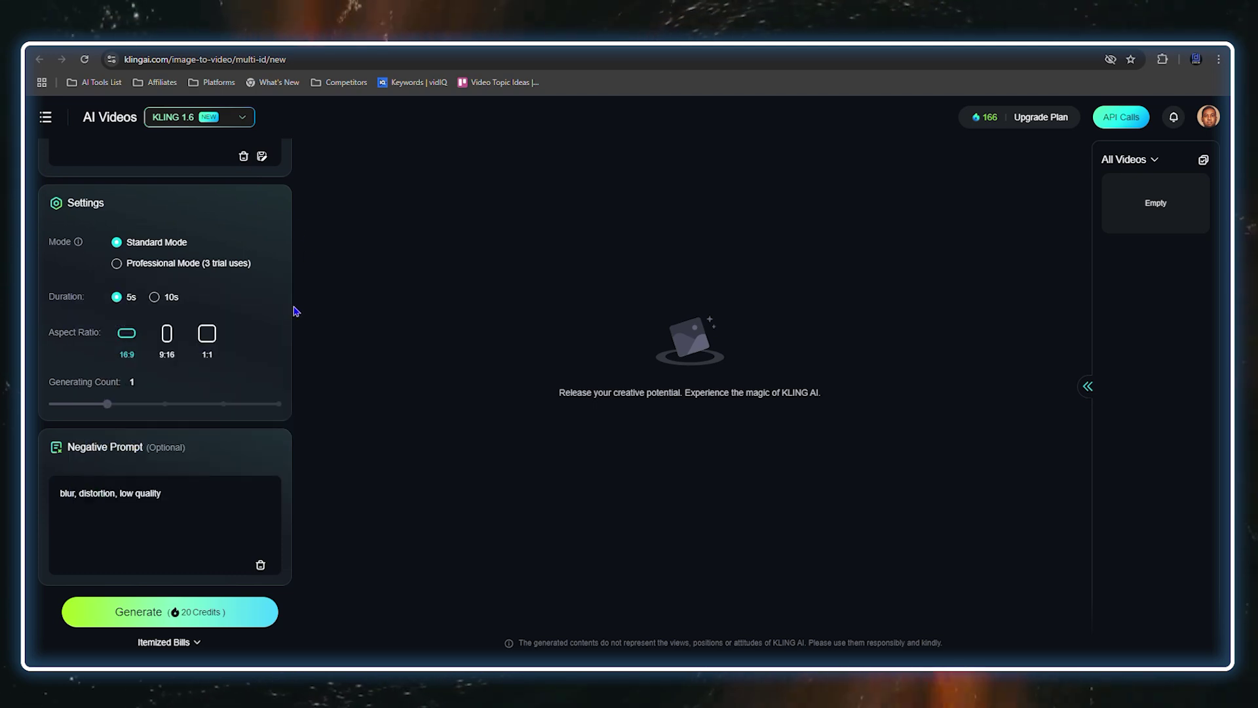
{"action": "mouse_move", "coordinate": [259, 401]}
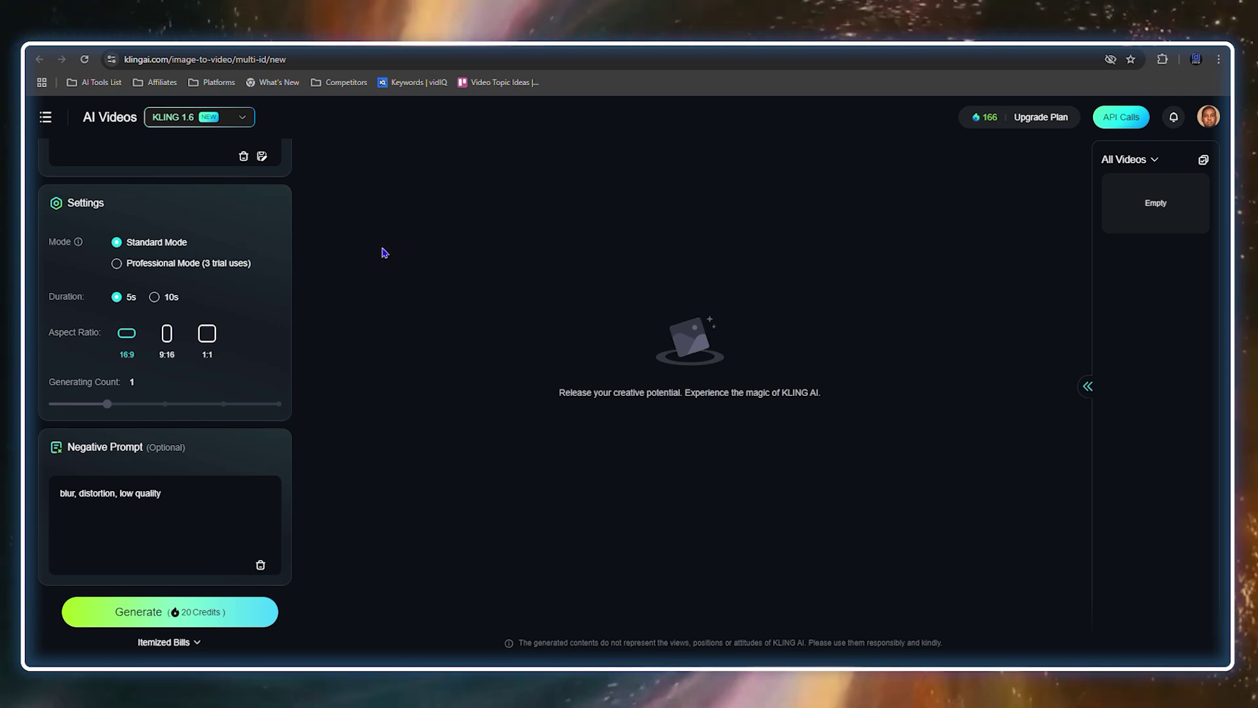
{"action": "left_click", "coordinate": [163, 508]}
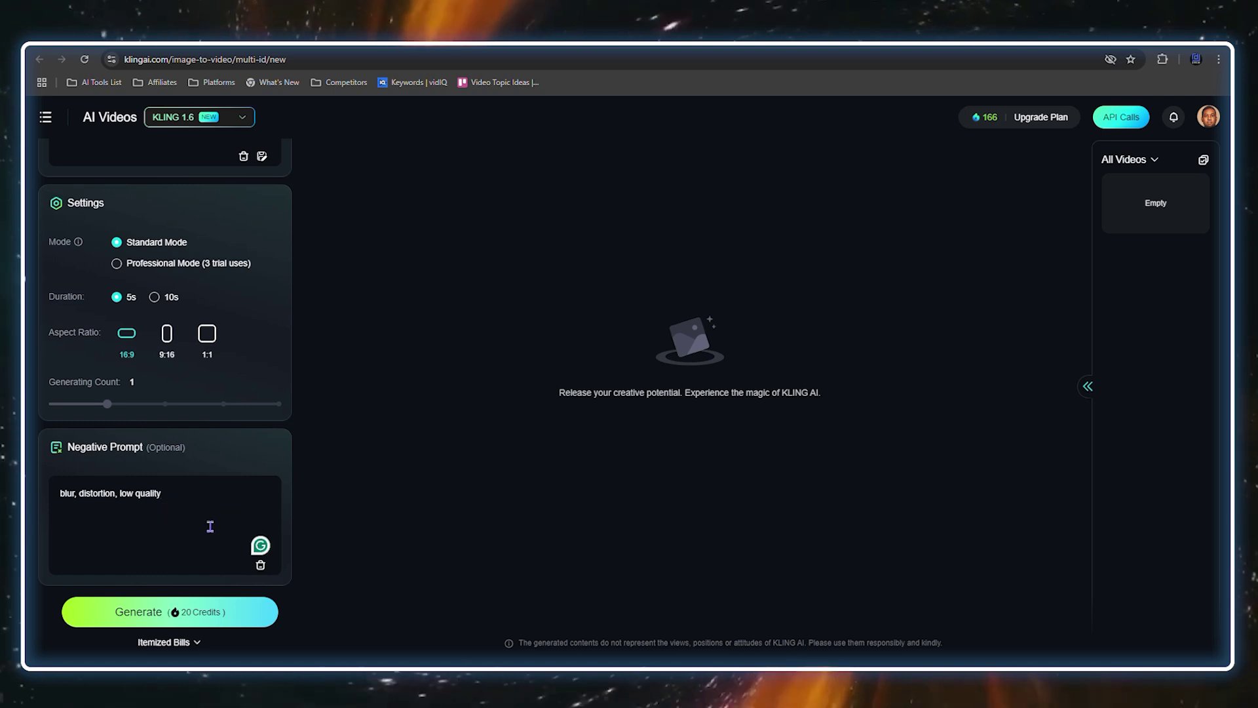
{"action": "scroll", "coordinate": [199, 490], "scroll_direction": "up", "scroll_amount": 3}
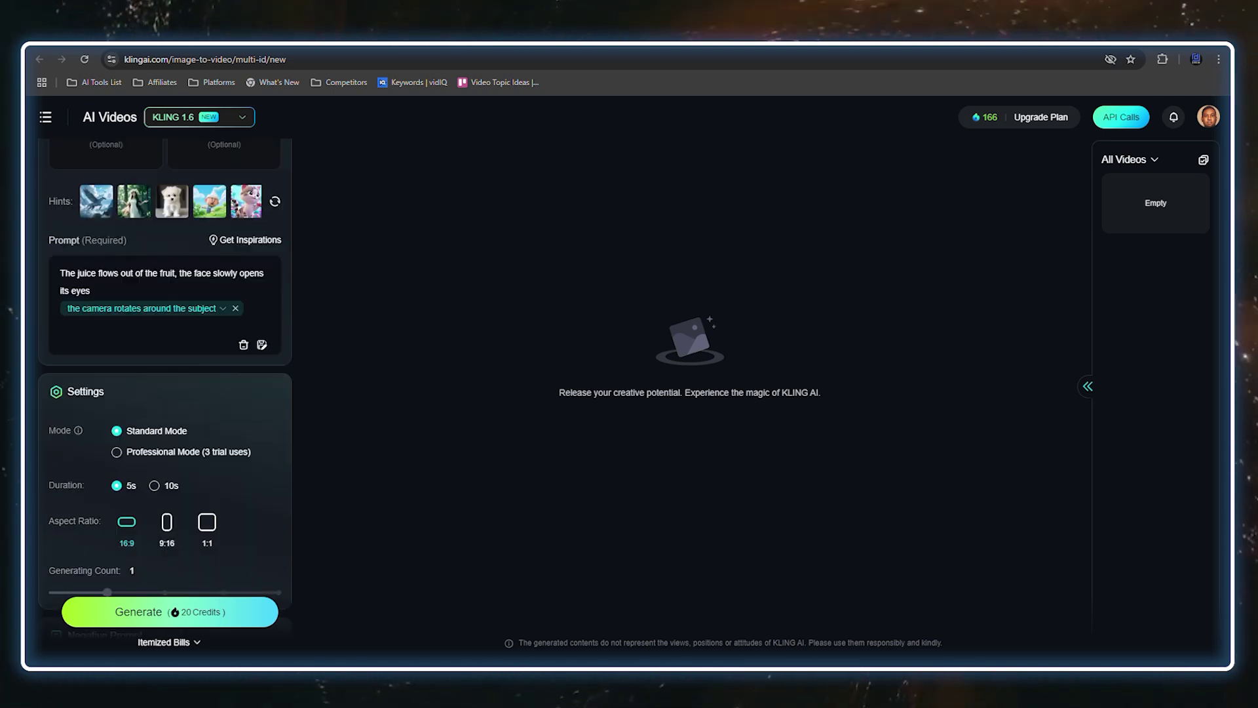
{"action": "left_click", "coordinate": [243, 121]}
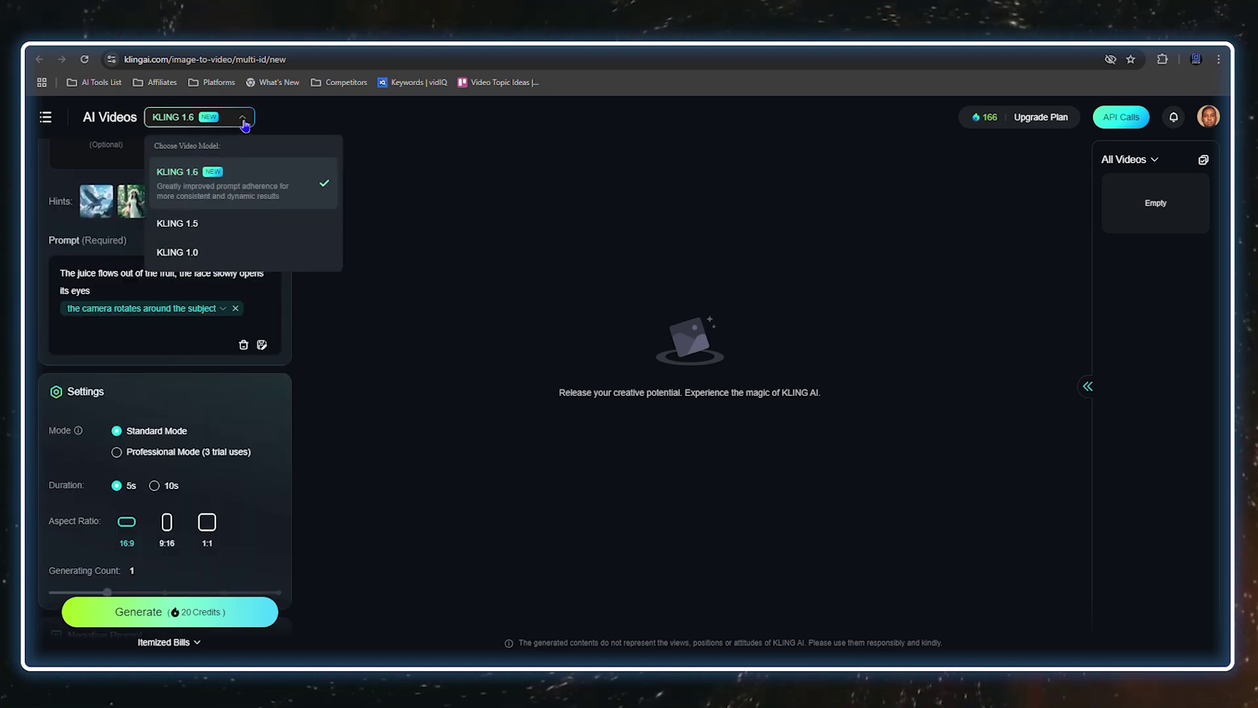
Try the KLING 1.5 video model, then switch back to KLING 1.6 with Professional Mode
{"action": "mouse_move", "coordinate": [65, 119]}
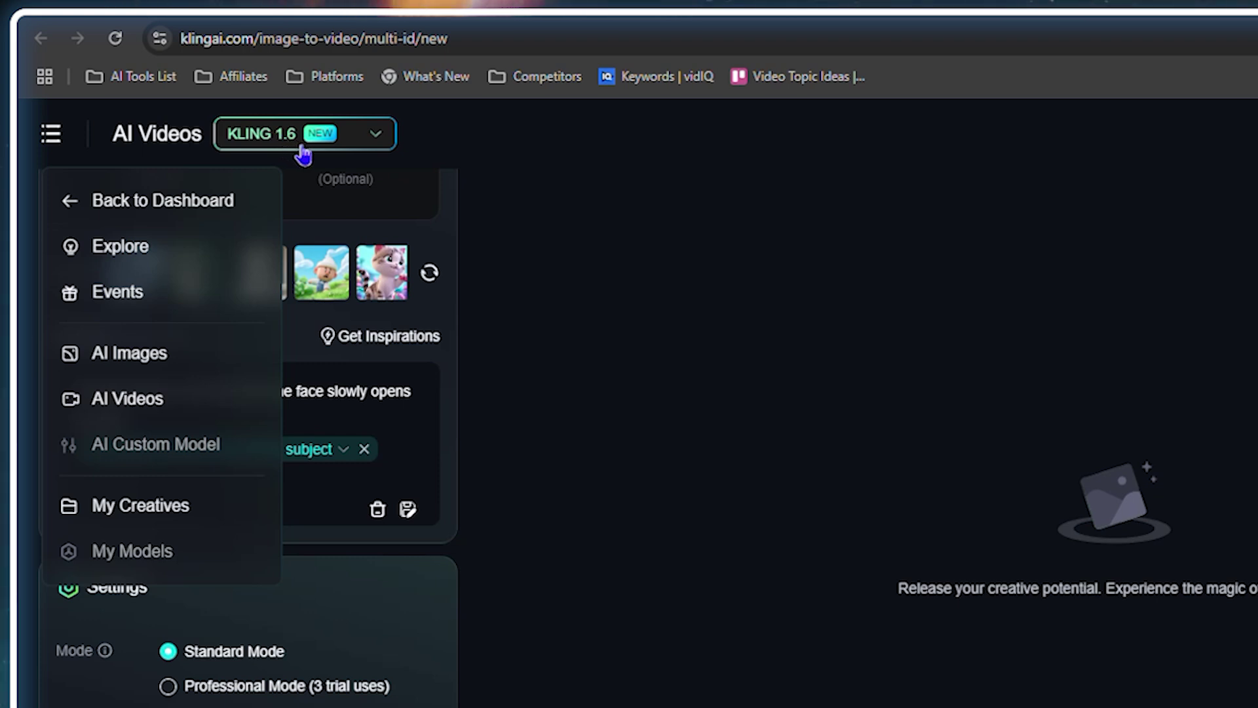
{"action": "left_click", "coordinate": [377, 135]}
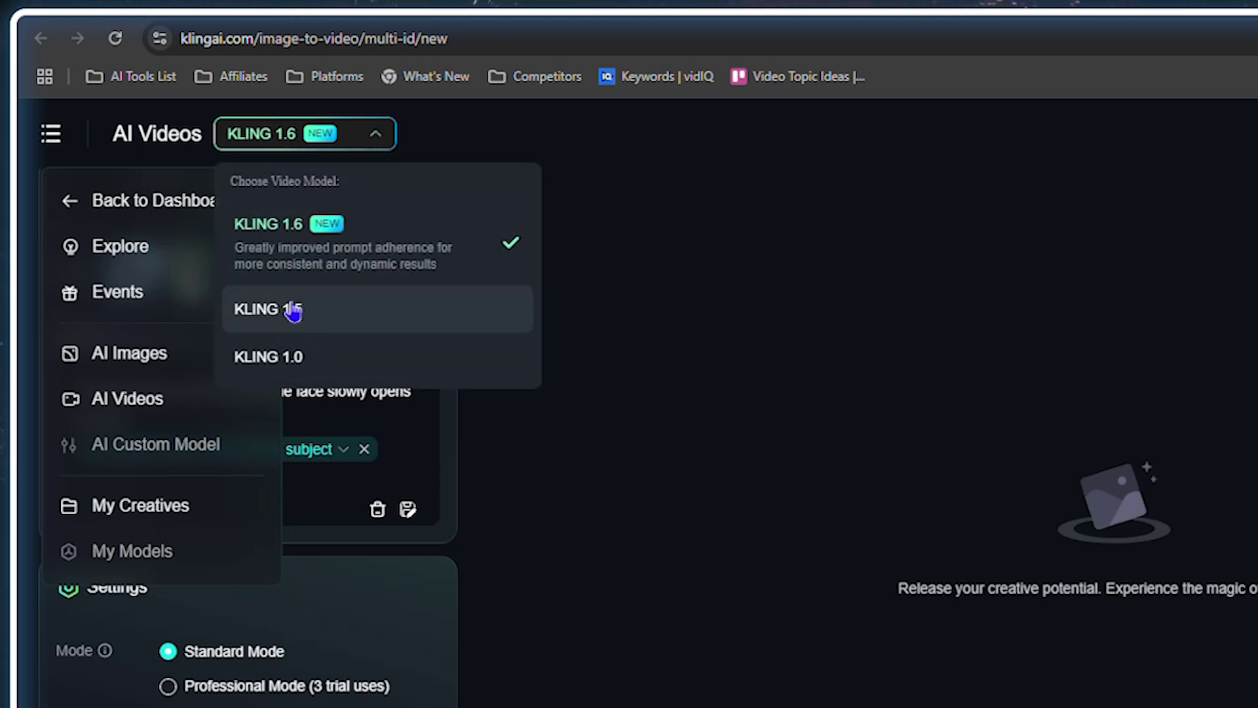
{"action": "left_click", "coordinate": [336, 320]}
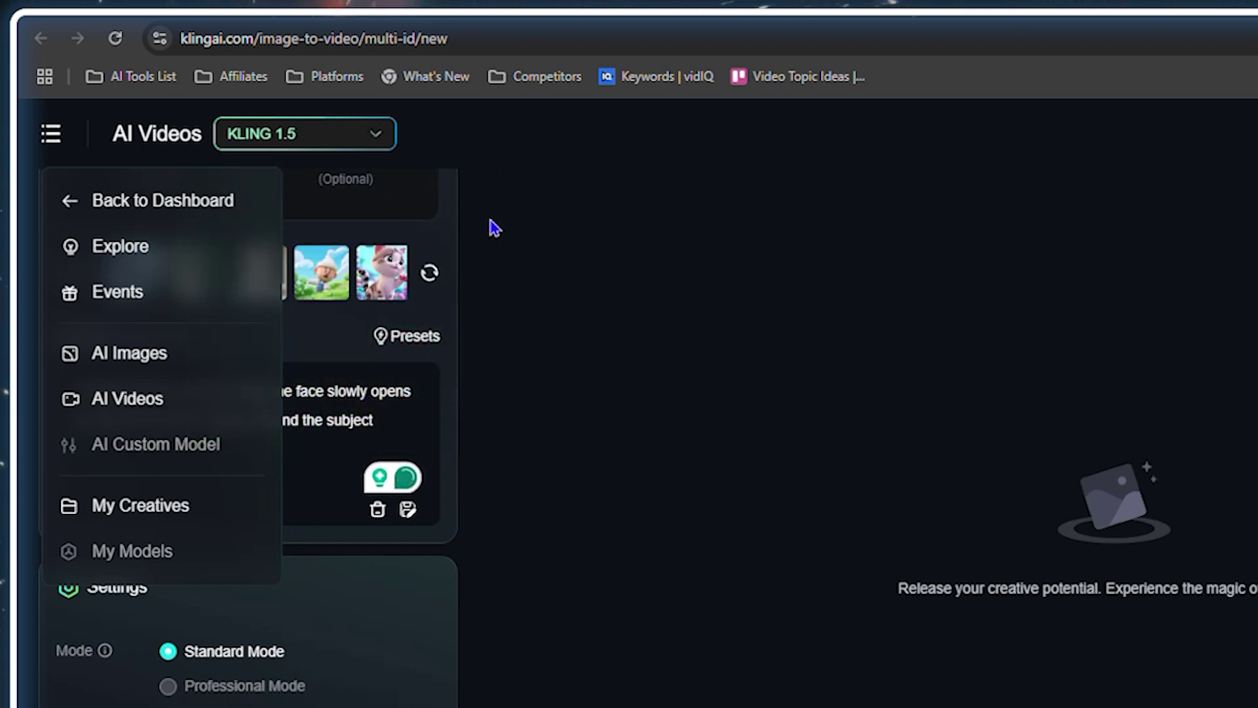
{"action": "left_click", "coordinate": [340, 147]}
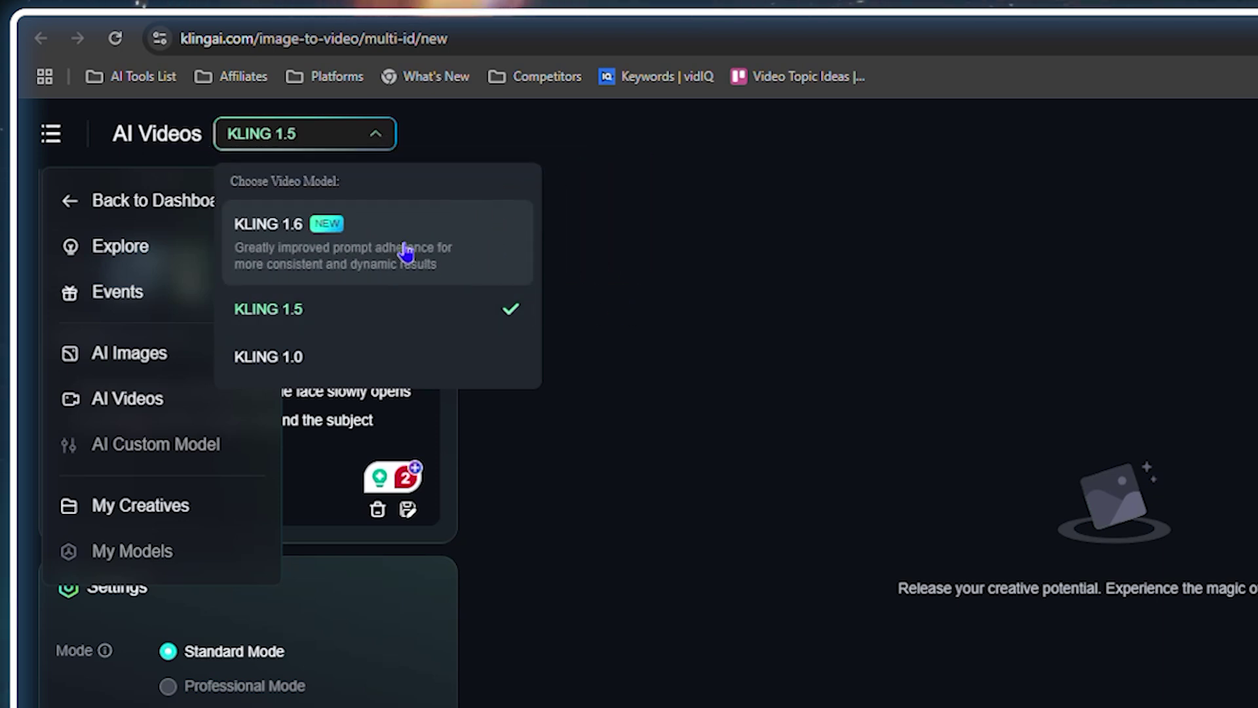
{"action": "left_click", "coordinate": [355, 248]}
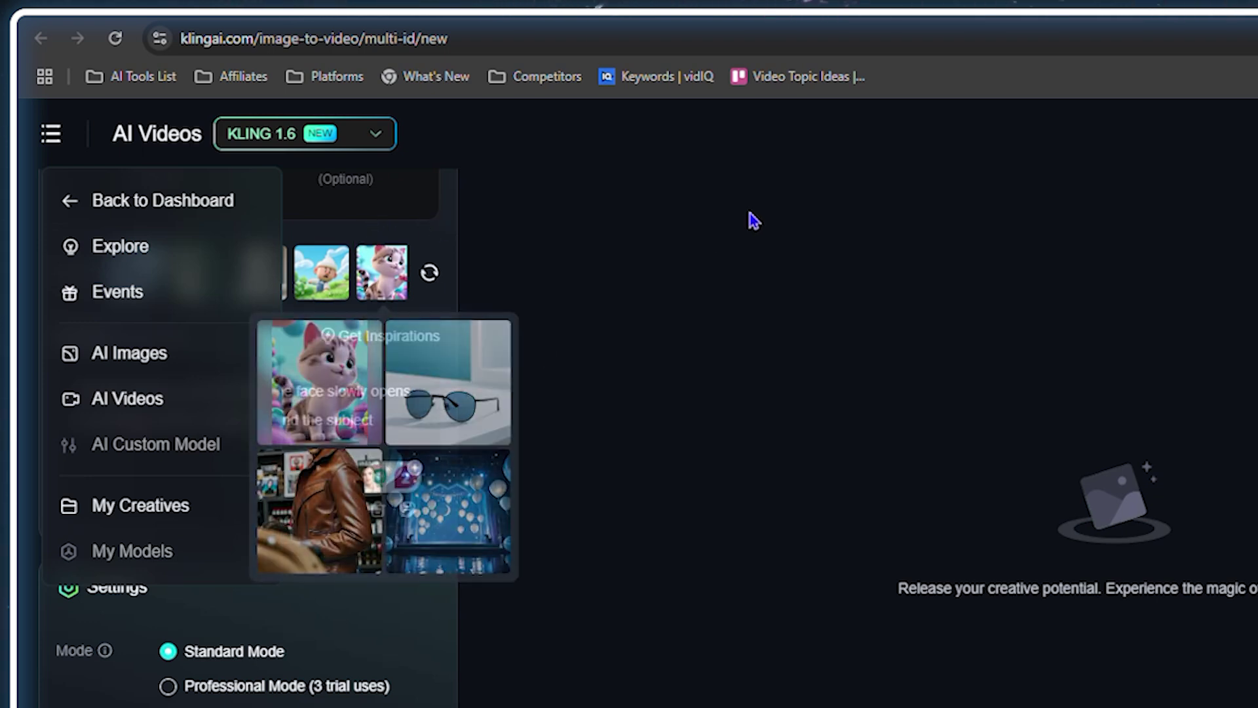
Go back to the dashboard and then to the Kling home page
{"action": "left_click", "coordinate": [142, 204]}
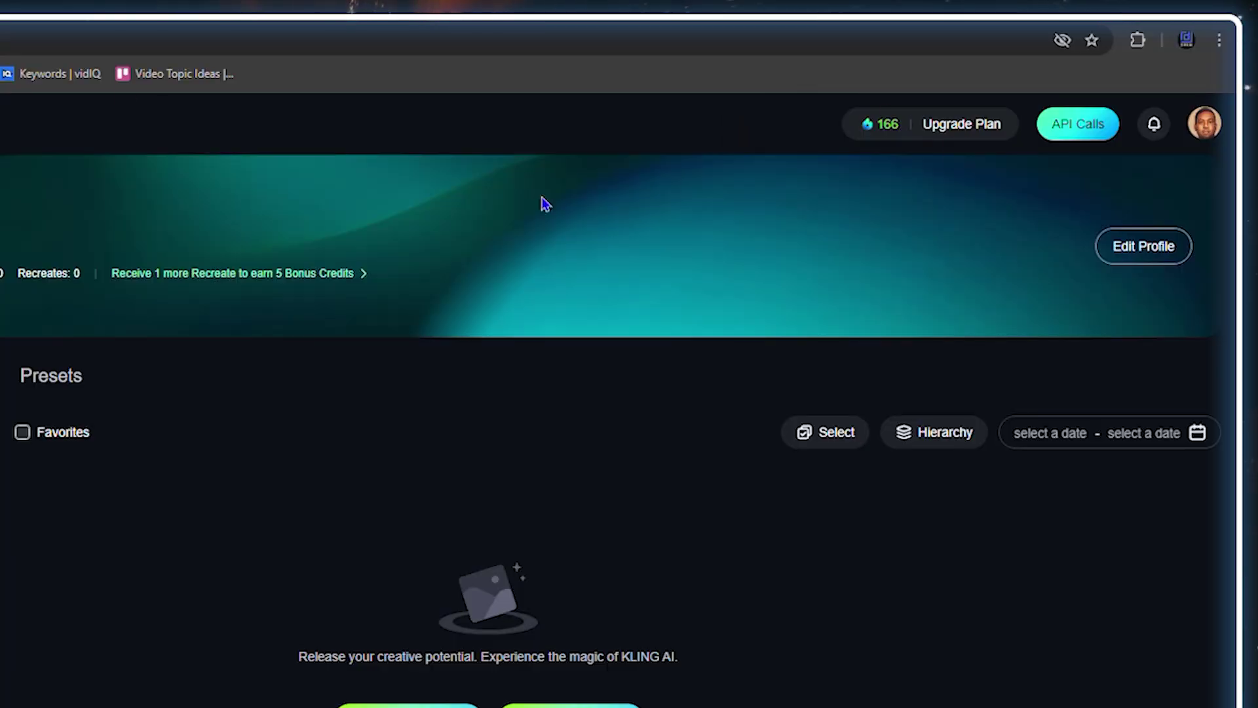
{"action": "left_click", "coordinate": [966, 125]}
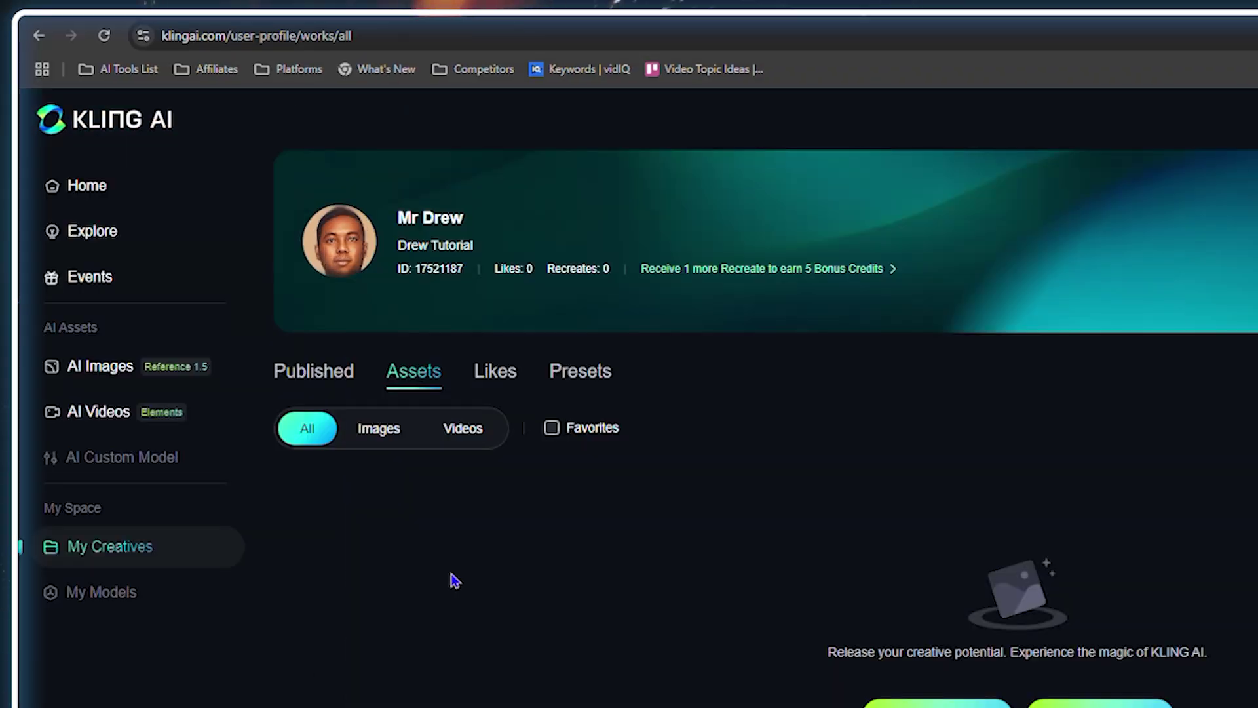
{"action": "left_click", "coordinate": [88, 185]}
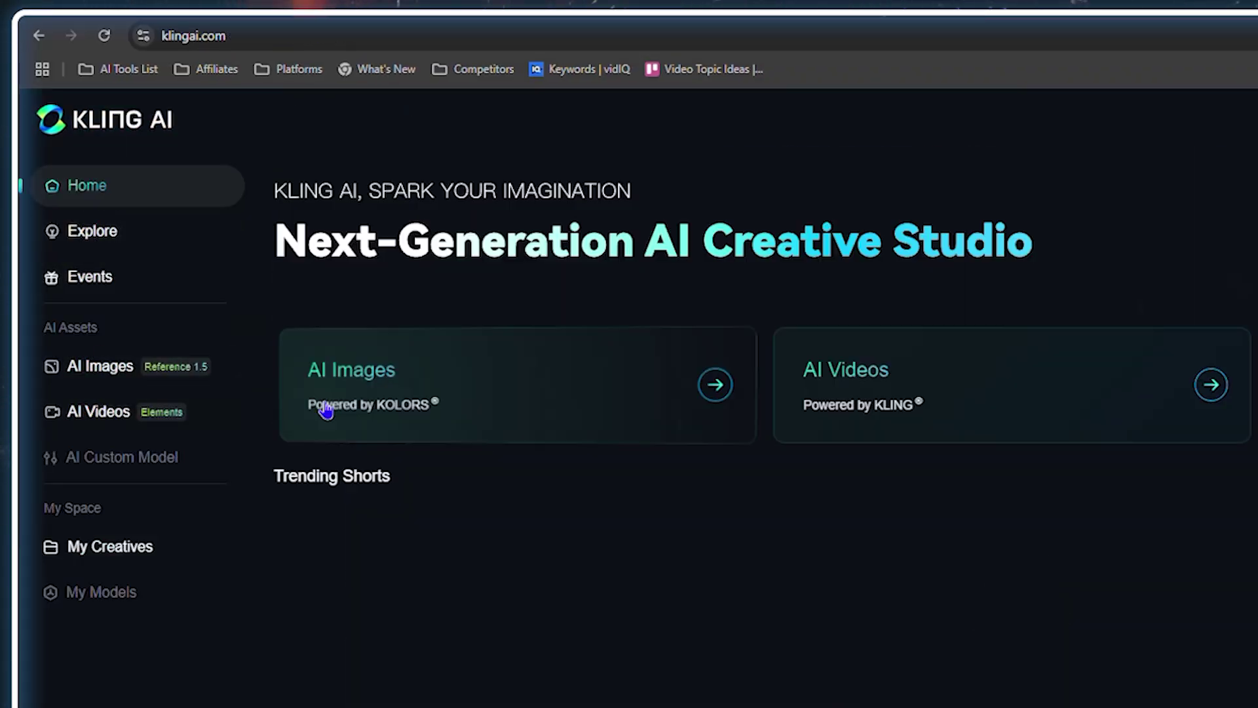
Scroll the Trending gallery and open the easter bunny video's details
{"action": "scroll", "coordinate": [1123, 483], "scroll_direction": "down", "scroll_amount": 10}
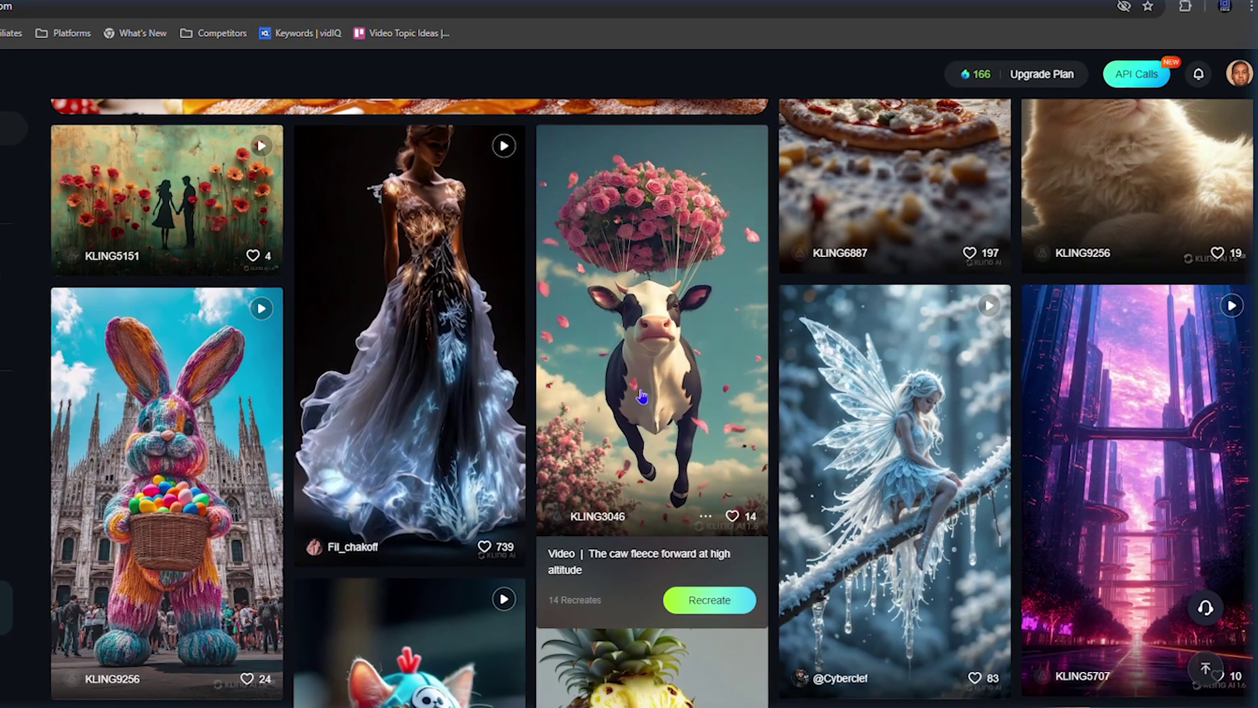
{"action": "scroll", "coordinate": [150, 393], "scroll_direction": "down", "scroll_amount": 3}
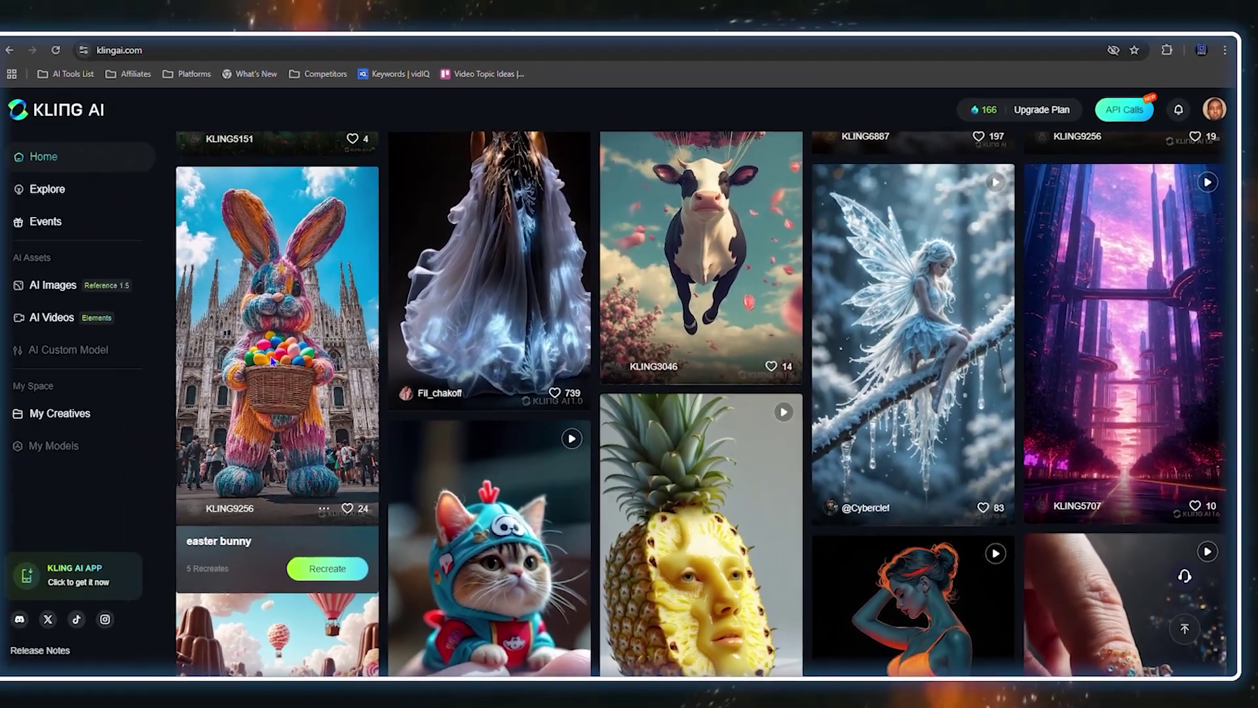
{"action": "left_click", "coordinate": [272, 361]}
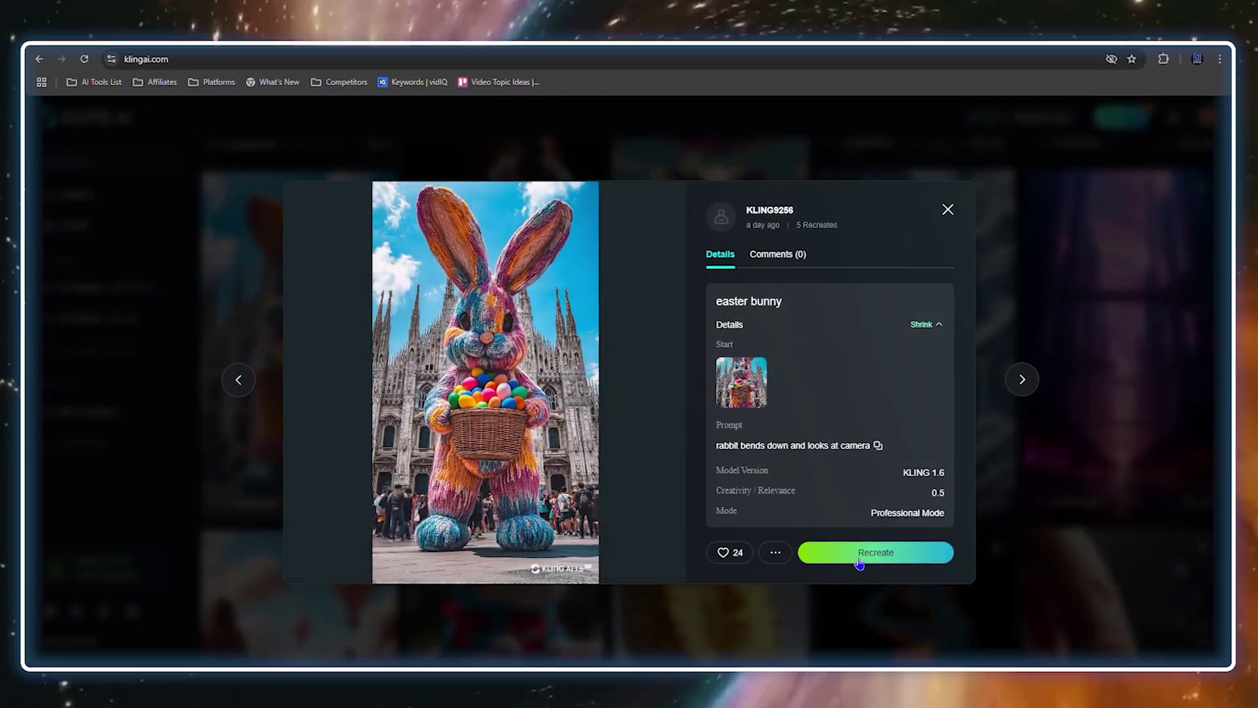